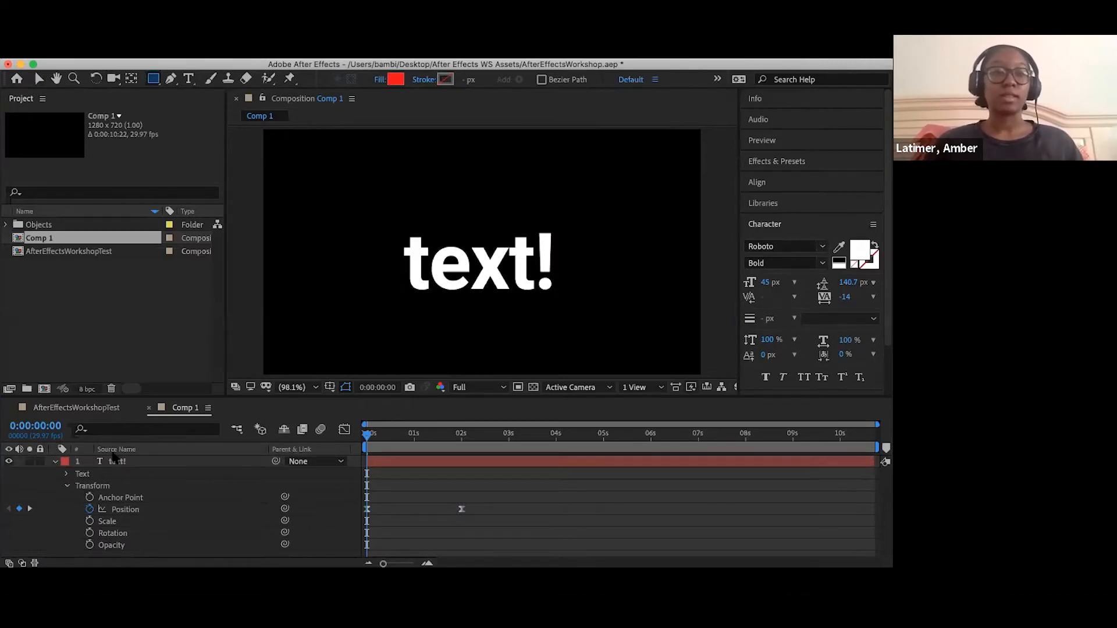
pyautogui.click(81, 468)
pyautogui.click(171, 78)
pyautogui.click(154, 79)
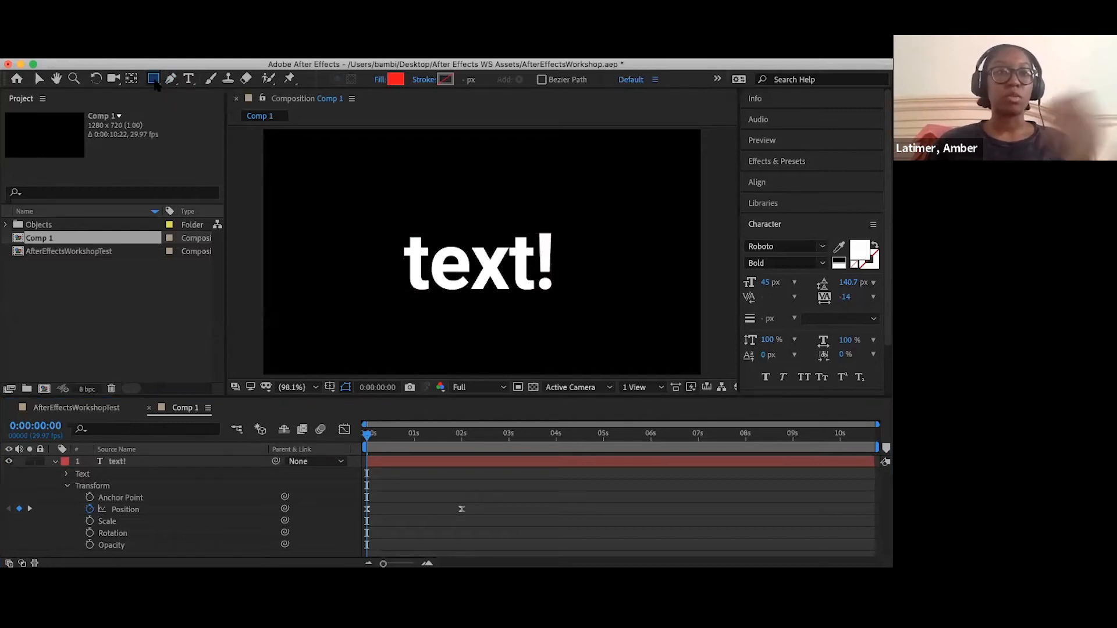
pyautogui.click(362, 201)
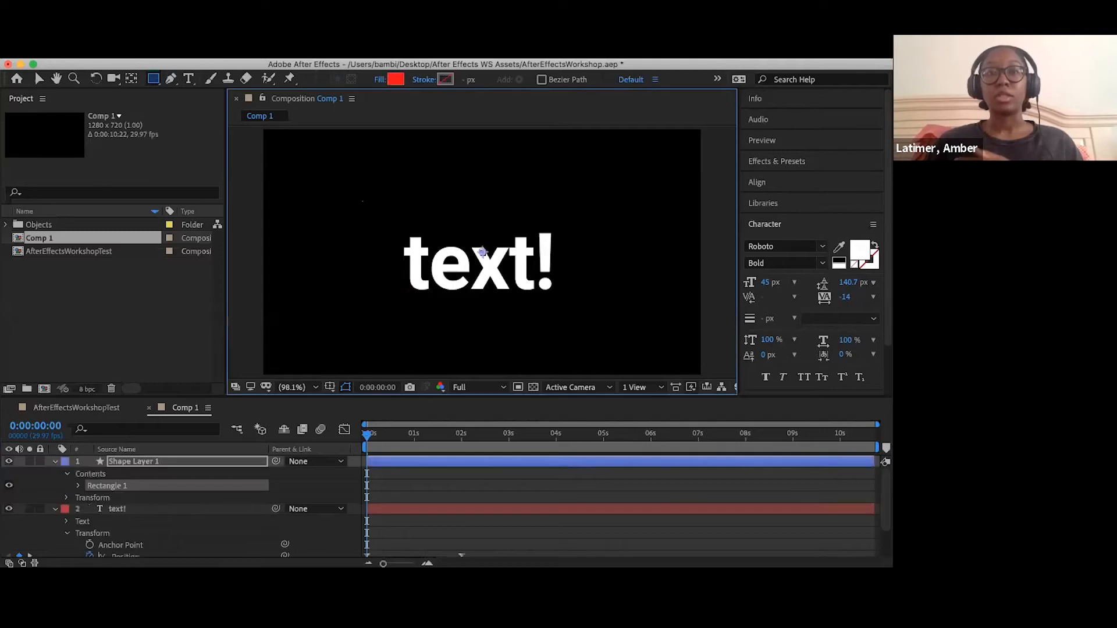
pyautogui.click(75, 461)
pyautogui.press('Delete')
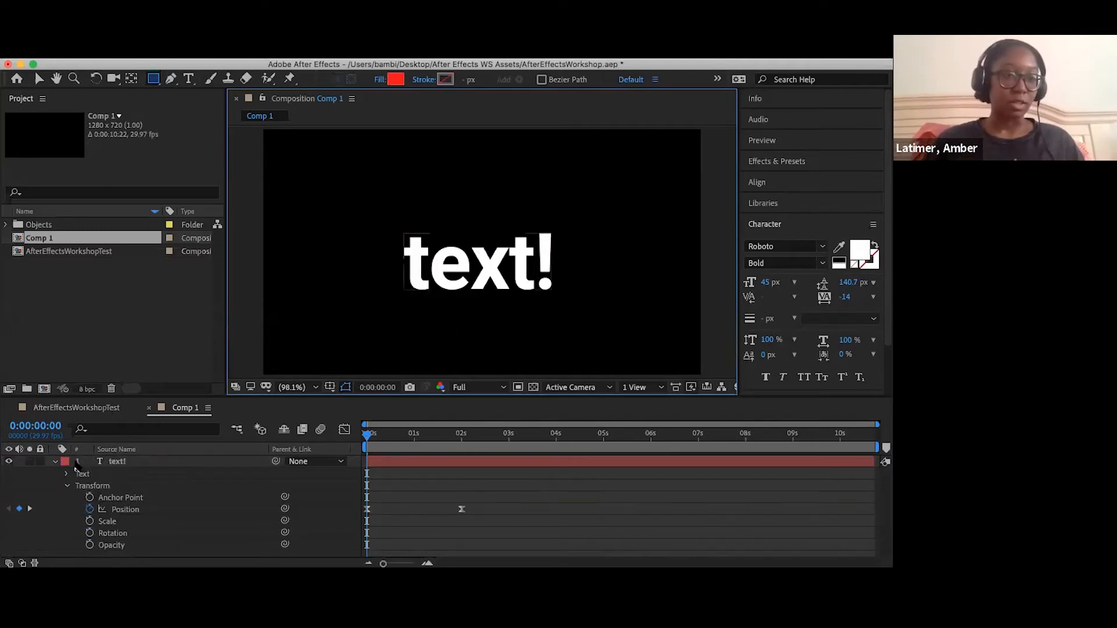
# - Try a rectangular mask over the first three letters of the text! layer and delete that mask
pyautogui.click(66, 461)
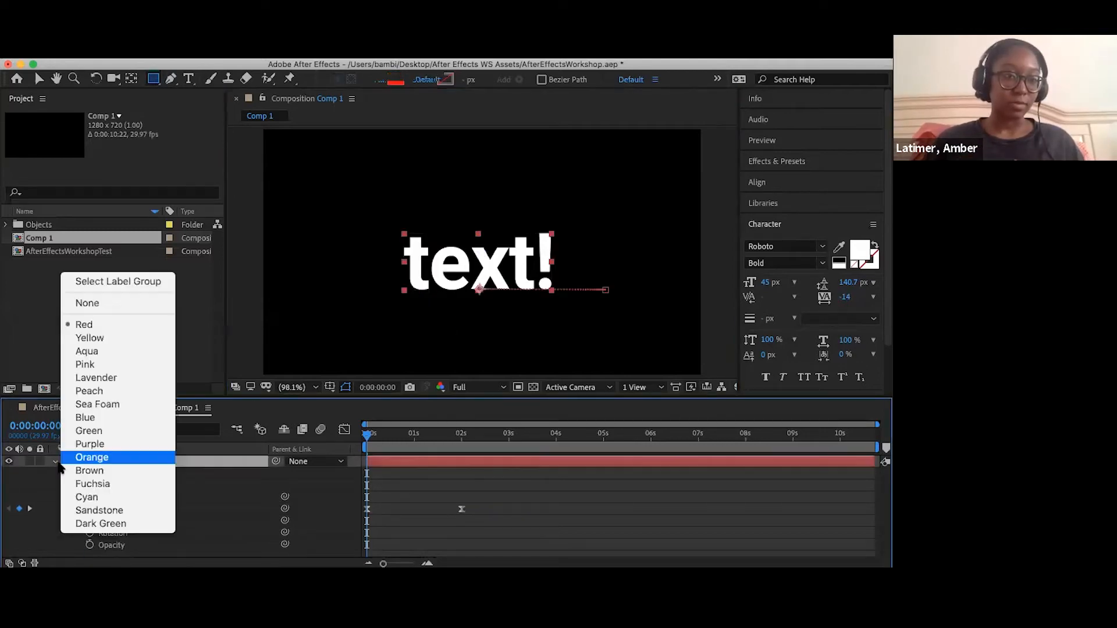
pyautogui.click(375, 216)
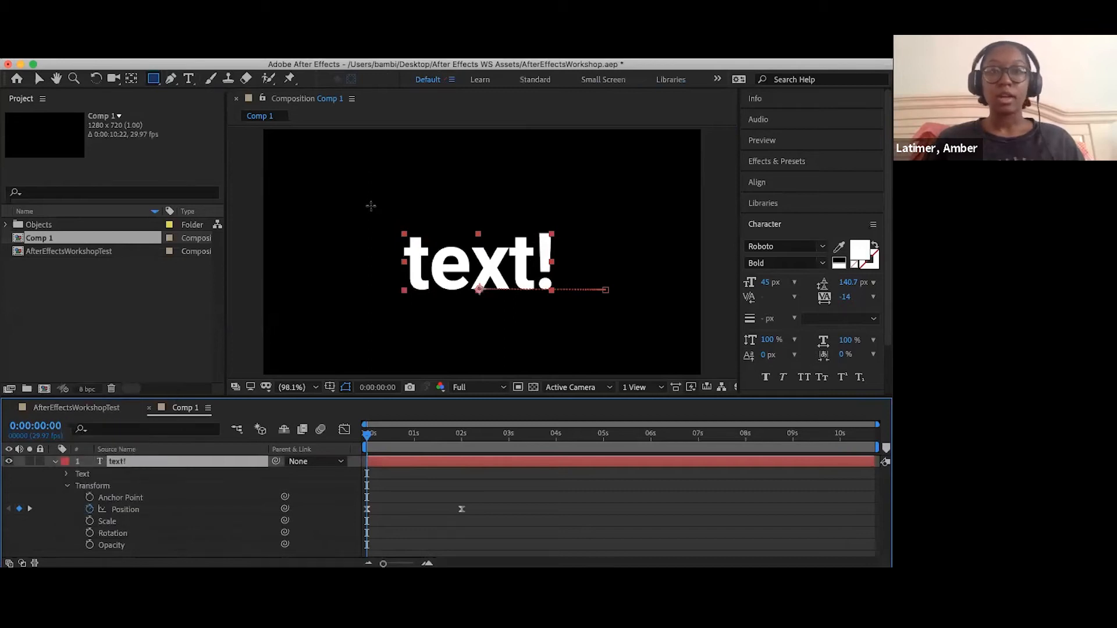
pyautogui.moveTo(370, 203); pyautogui.dragTo(510, 329)
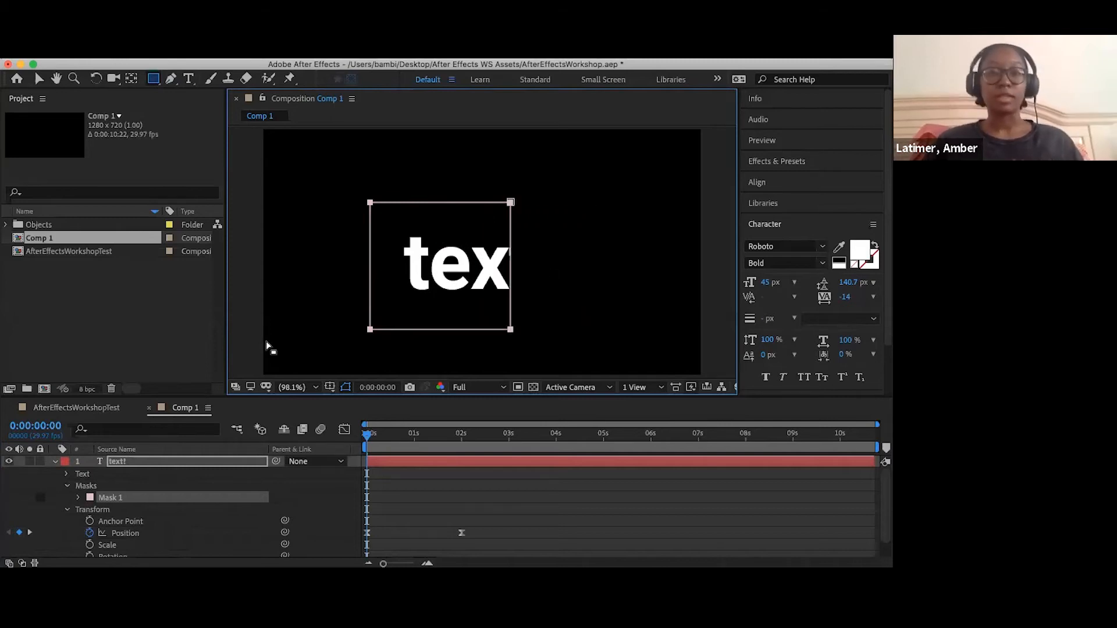
pyautogui.press('Delete')
# - With no layer selected, draw a red rectangle that covers the whole text as a new shape layer
pyautogui.click(57, 468)
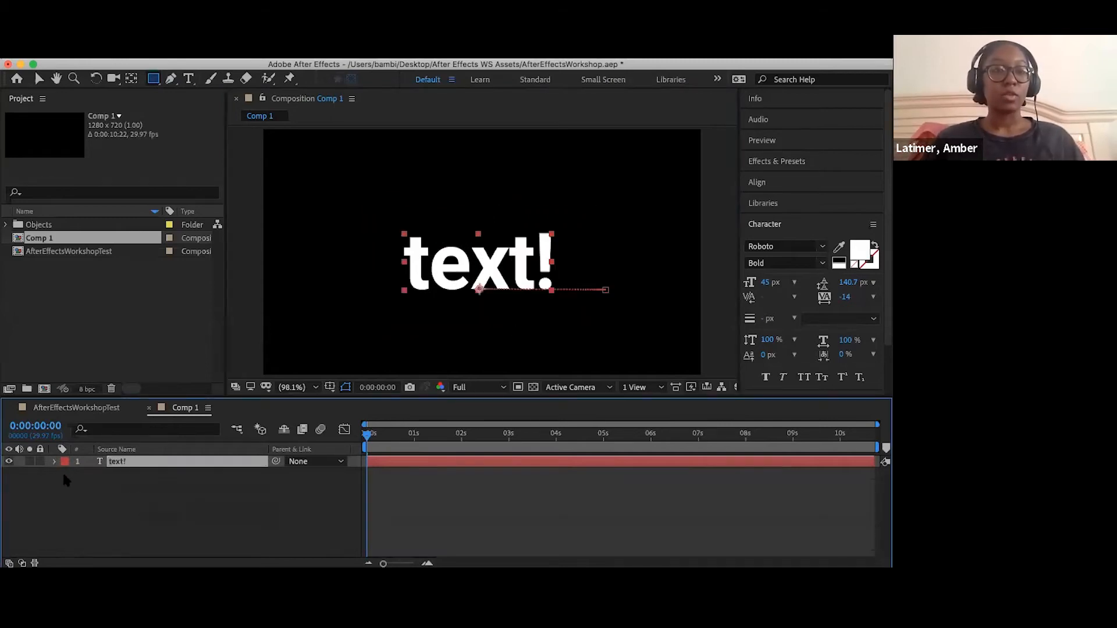
pyautogui.click(62, 470)
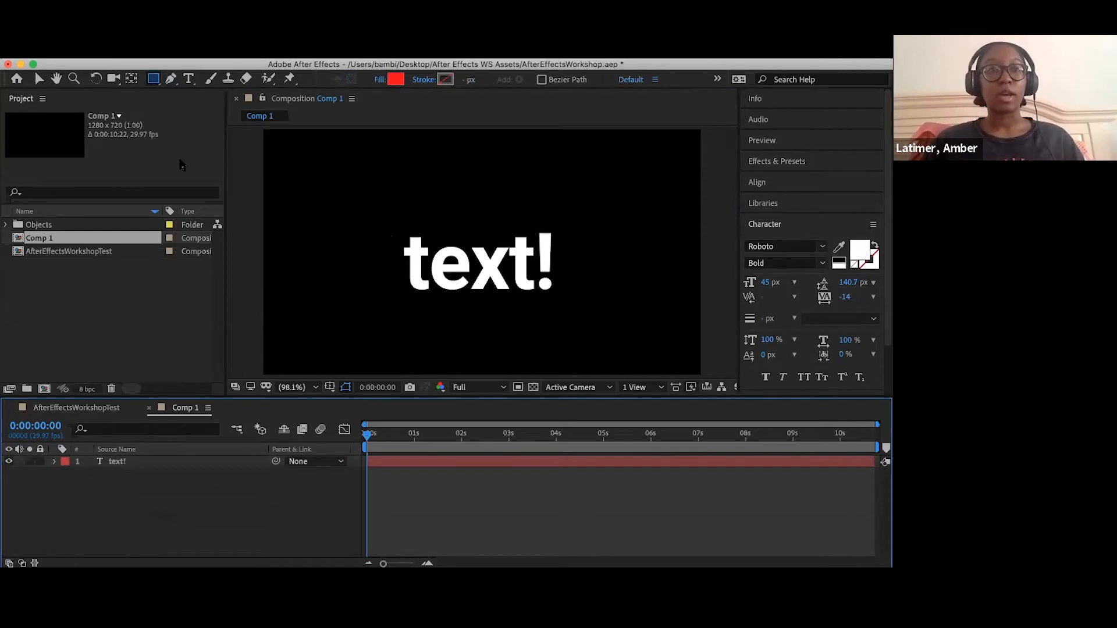
pyautogui.click(359, 209)
pyautogui.moveTo(604, 309); pyautogui.dragTo(625, 315)
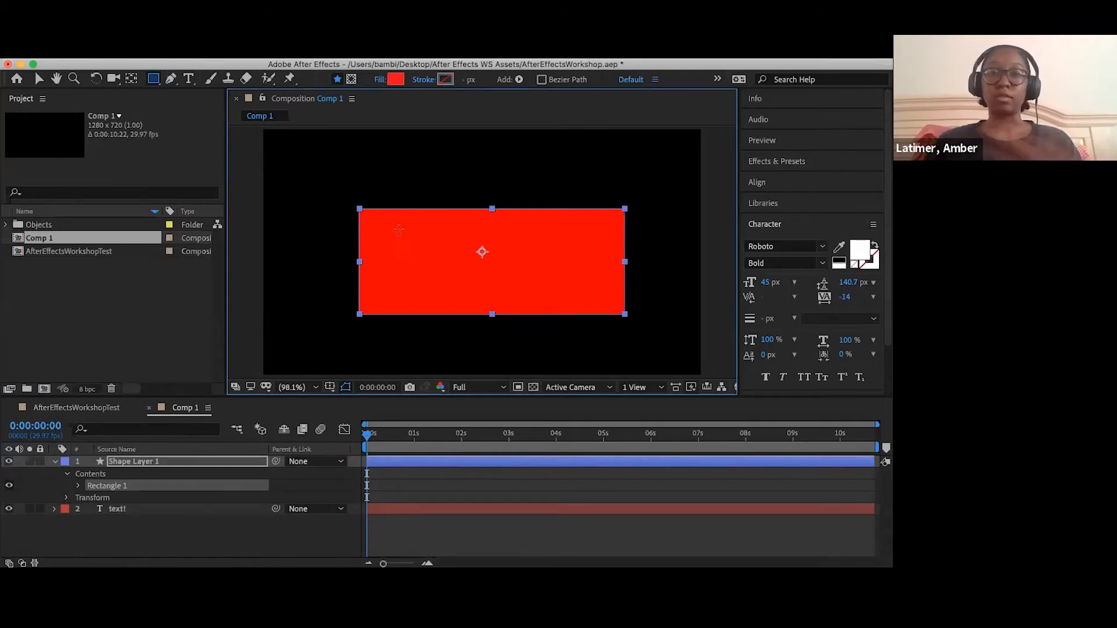
# - Move Shape Layer 1 below the text! layer in the layer stack
pyautogui.click(84, 462)
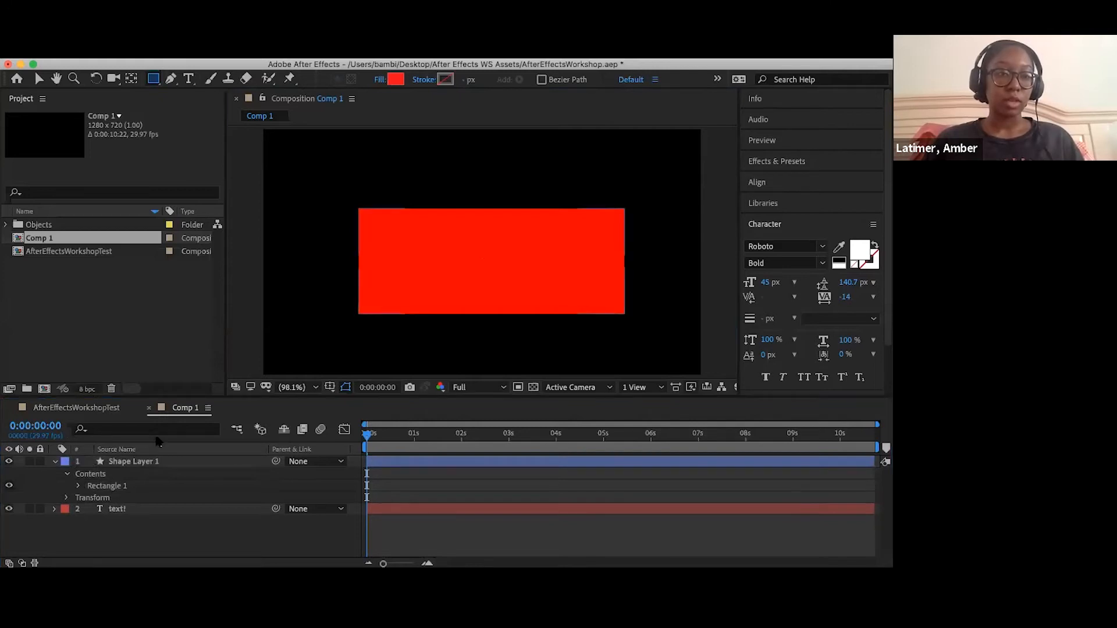
pyautogui.click(139, 462)
pyautogui.moveTo(140, 462); pyautogui.dragTo(138, 516)
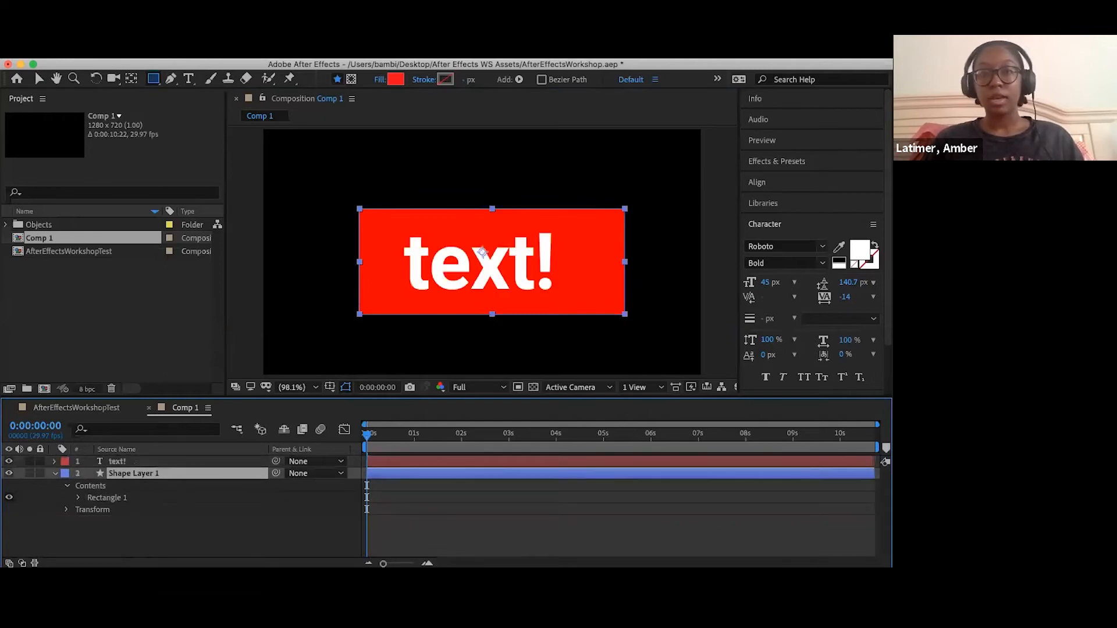
# - Shift the red rectangle slightly so that it is centred horizontally behind the text
pyautogui.click(39, 79)
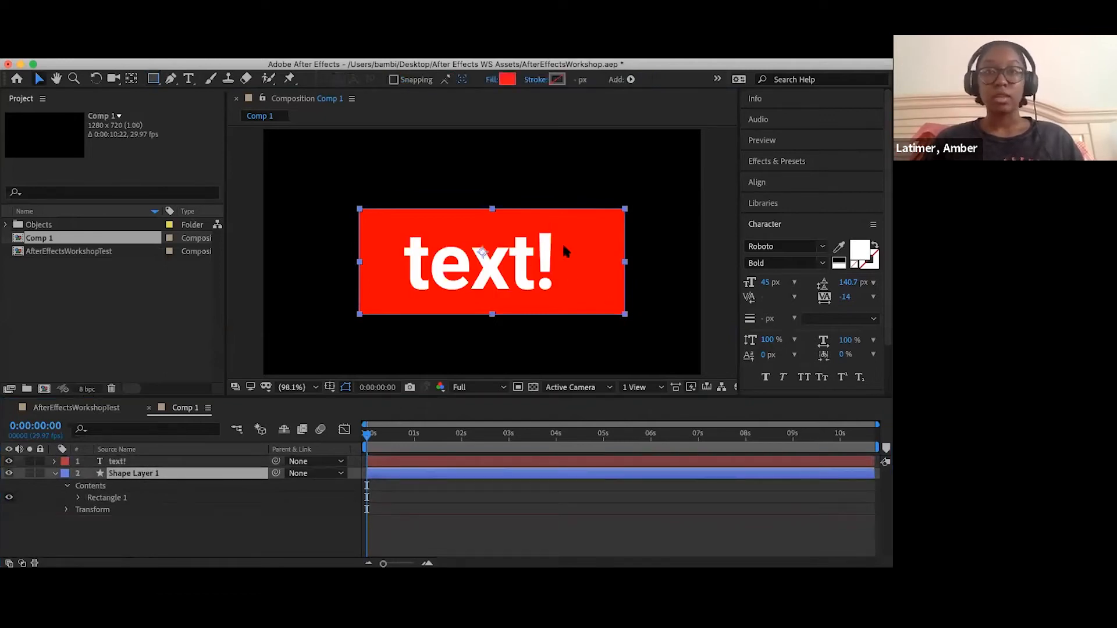
pyautogui.moveTo(566, 257); pyautogui.dragTo(574, 250)
pyautogui.press('Return')
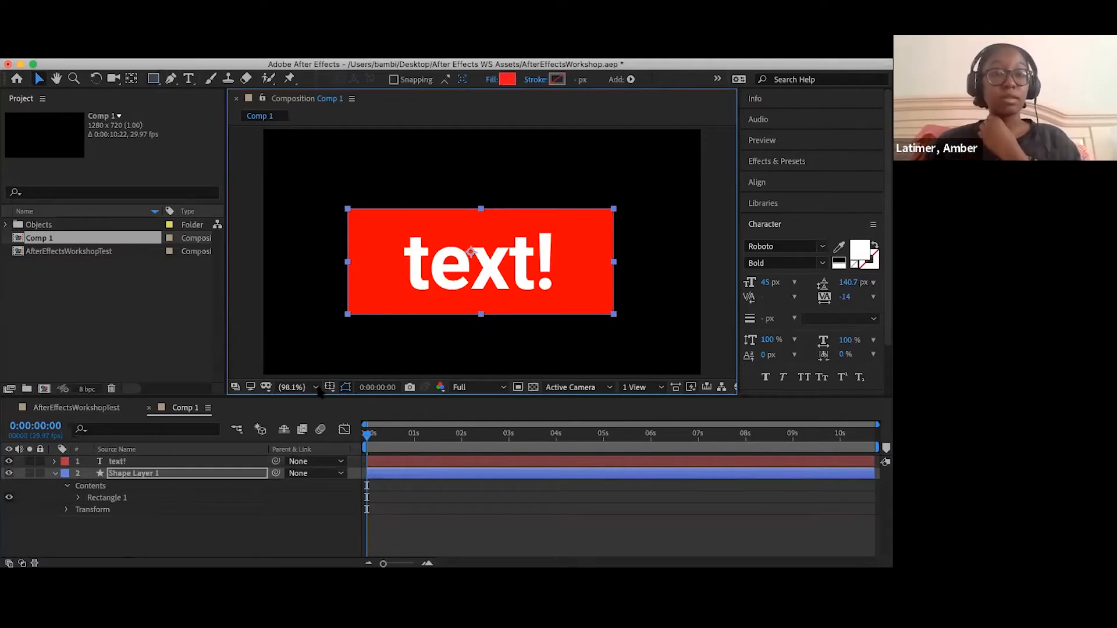
pyautogui.click(332, 456)
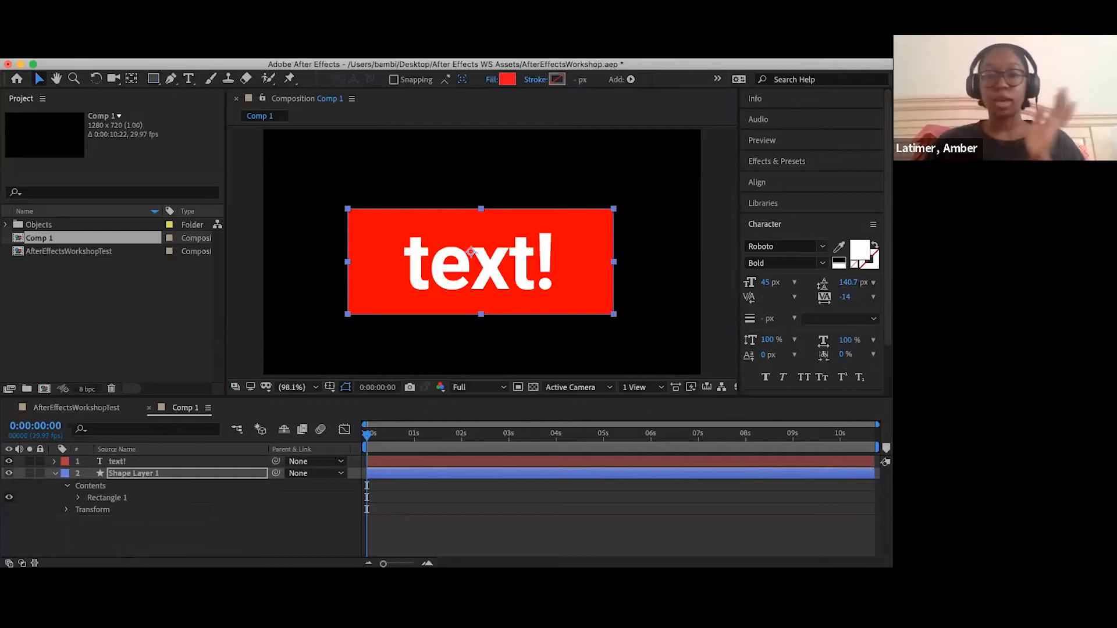
pyautogui.click(275, 462)
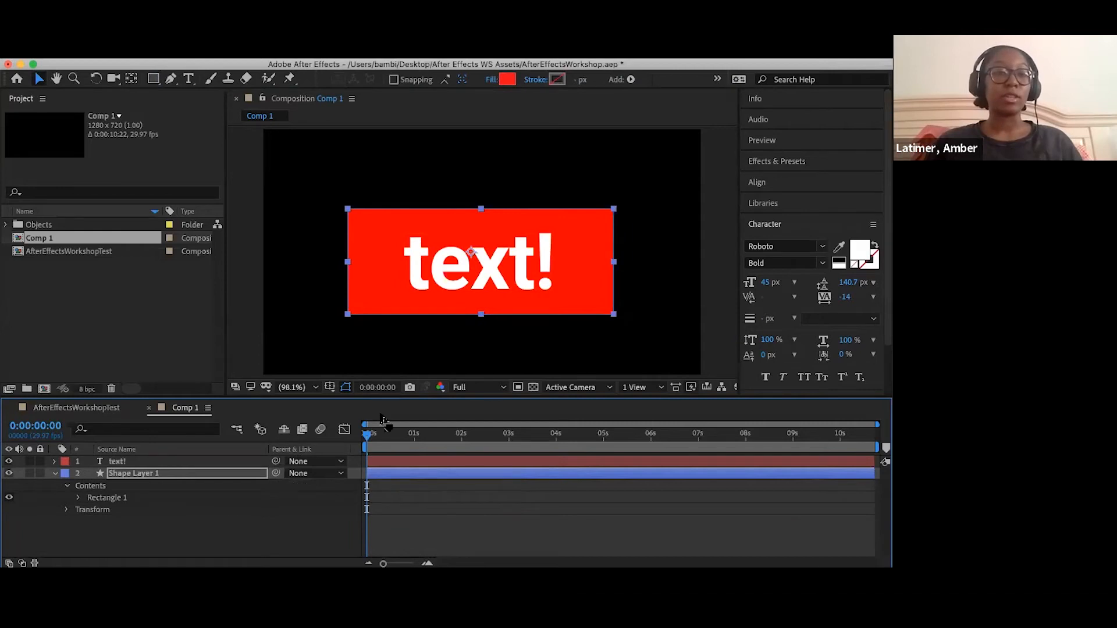
pyautogui.click(54, 473)
pyautogui.click(54, 474)
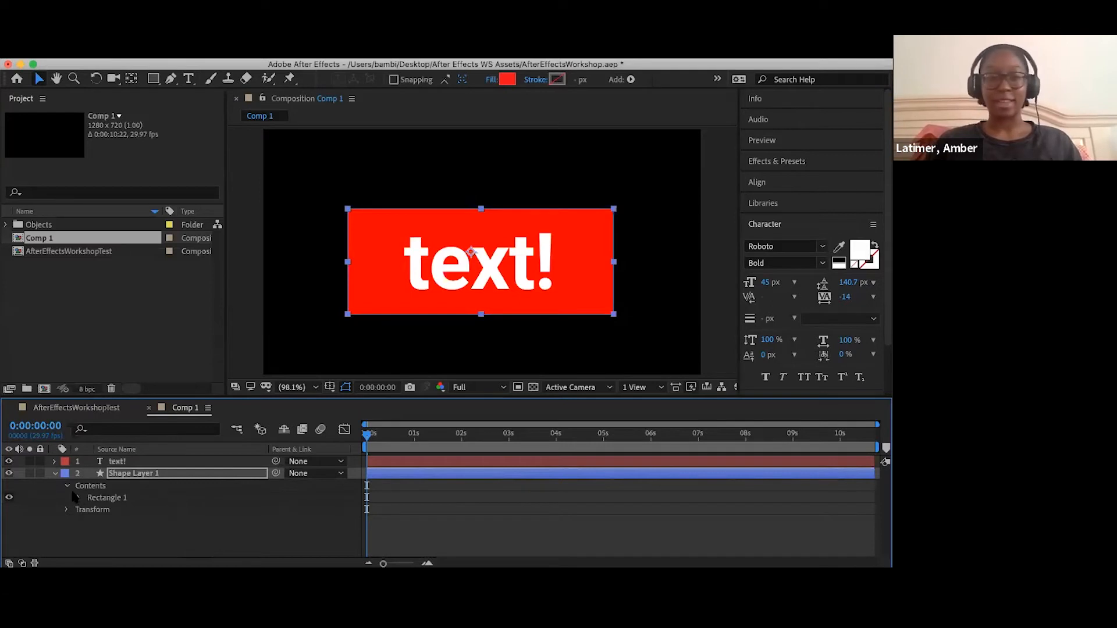
# - Expand Shape Layer 1's Transform properties and try moving the red rectangle independently of the text
pyautogui.click(68, 510)
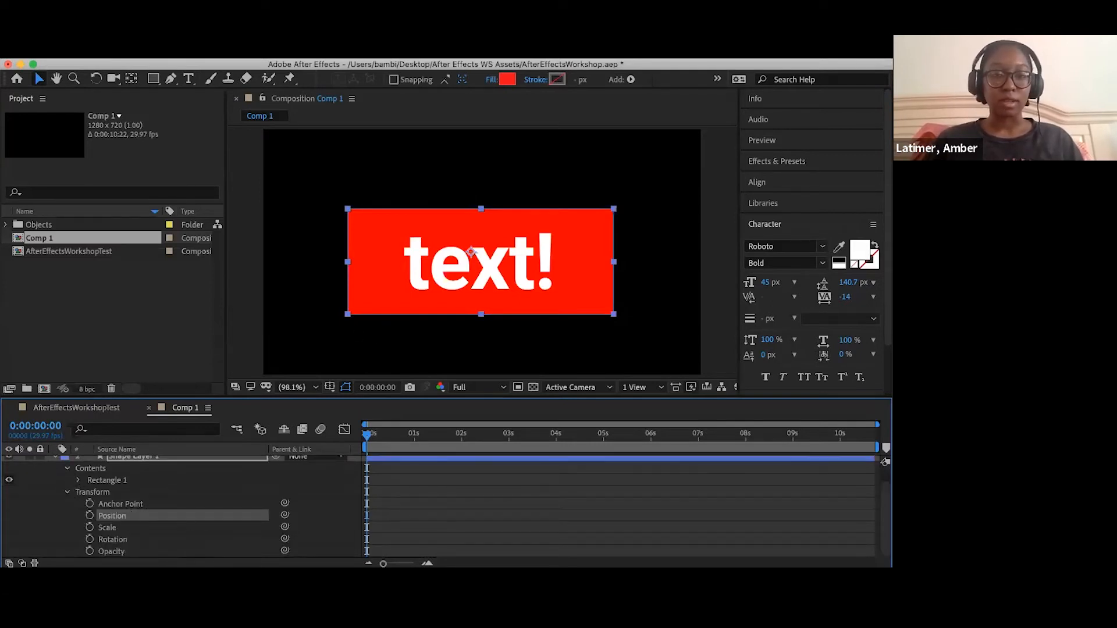
pyautogui.moveTo(366, 274); pyautogui.dragTo(395, 279)
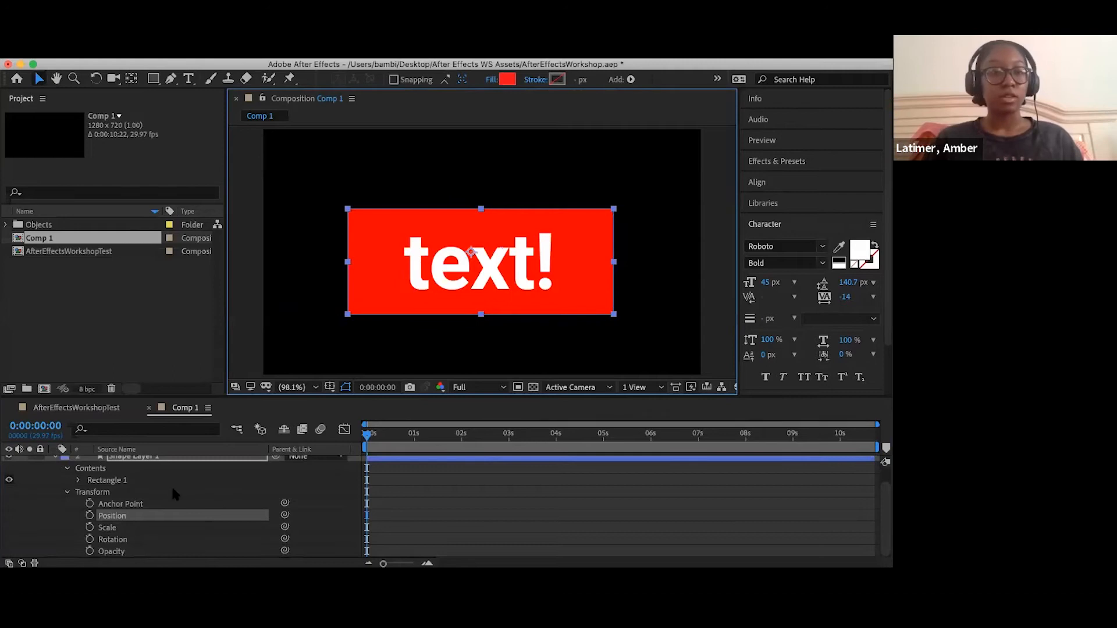
pyautogui.scroll(1, 74, 473)
pyautogui.click(54, 469)
pyautogui.scroll(-1, 54, 469)
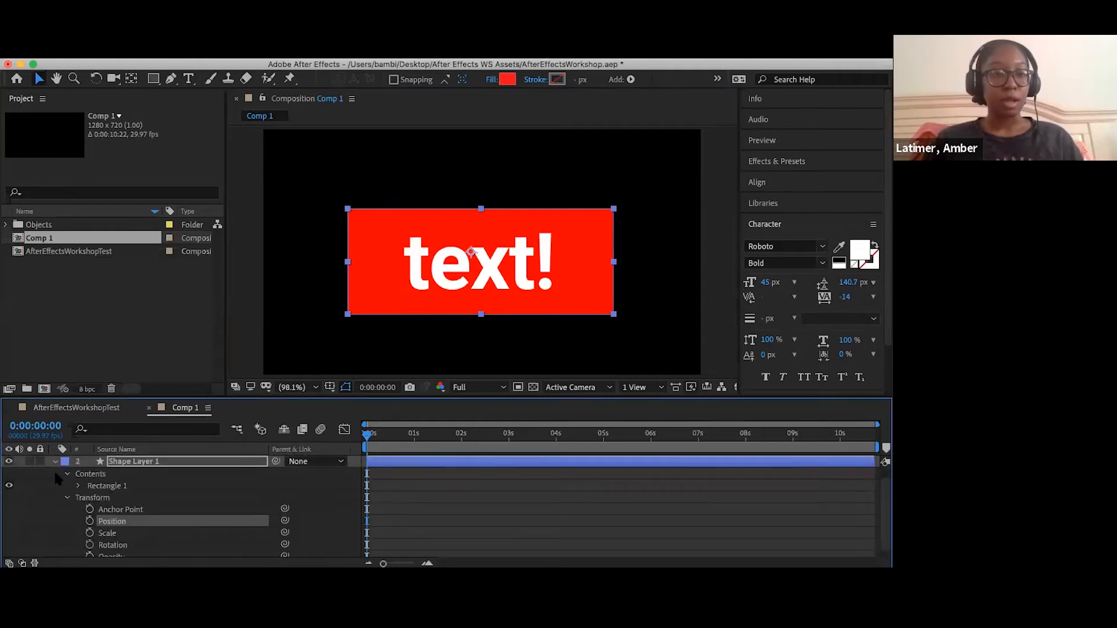
# - Collapse Shape Layer 1's properties and parent the text! layer to Shape Layer 1
pyautogui.click(53, 469)
pyautogui.click(54, 464)
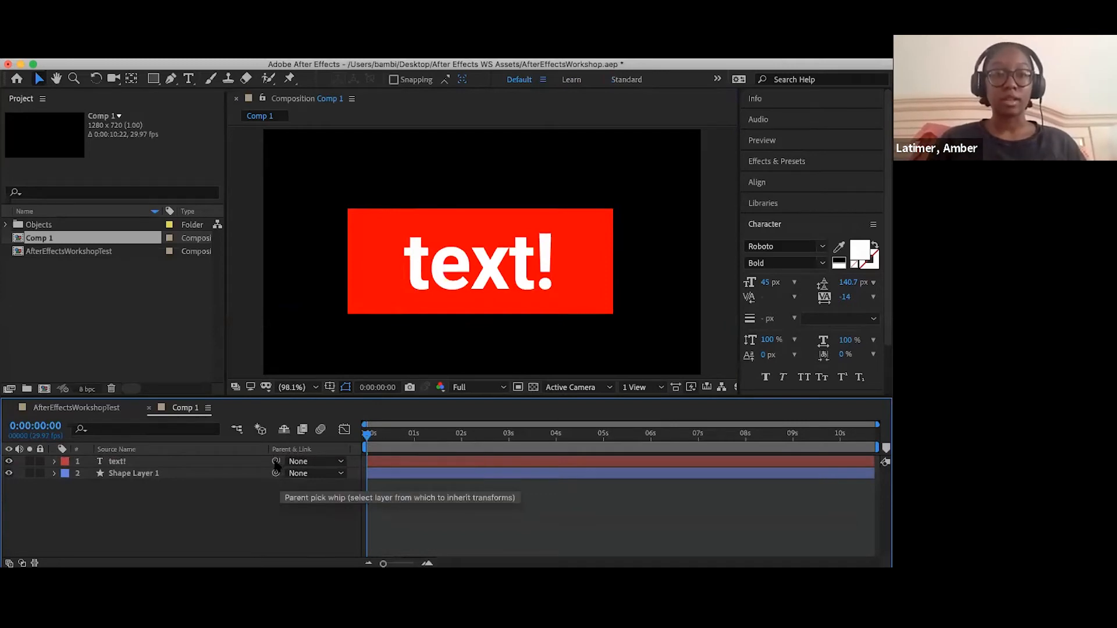
pyautogui.moveTo(275, 464); pyautogui.dragTo(210, 477)
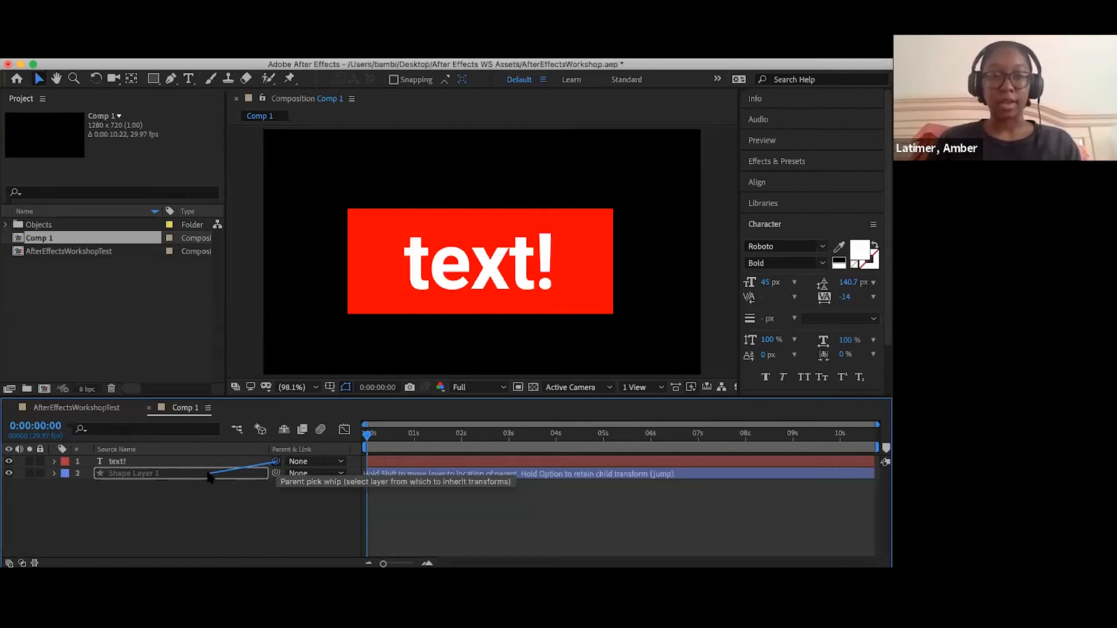
pyautogui.moveTo(209, 476); pyautogui.dragTo(210, 477)
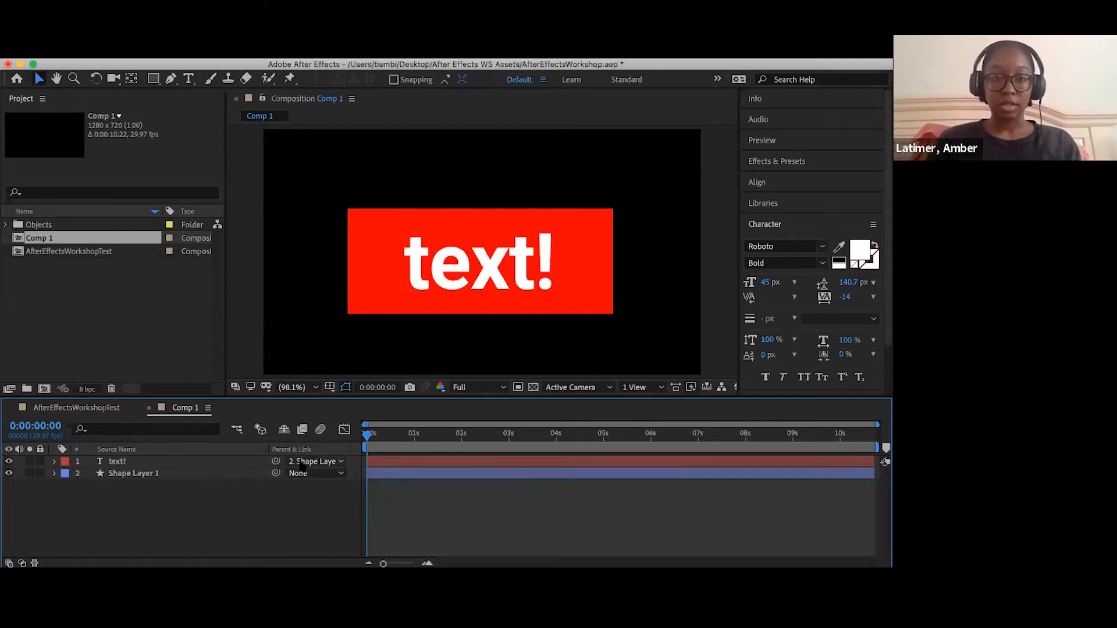
pyautogui.click(340, 462)
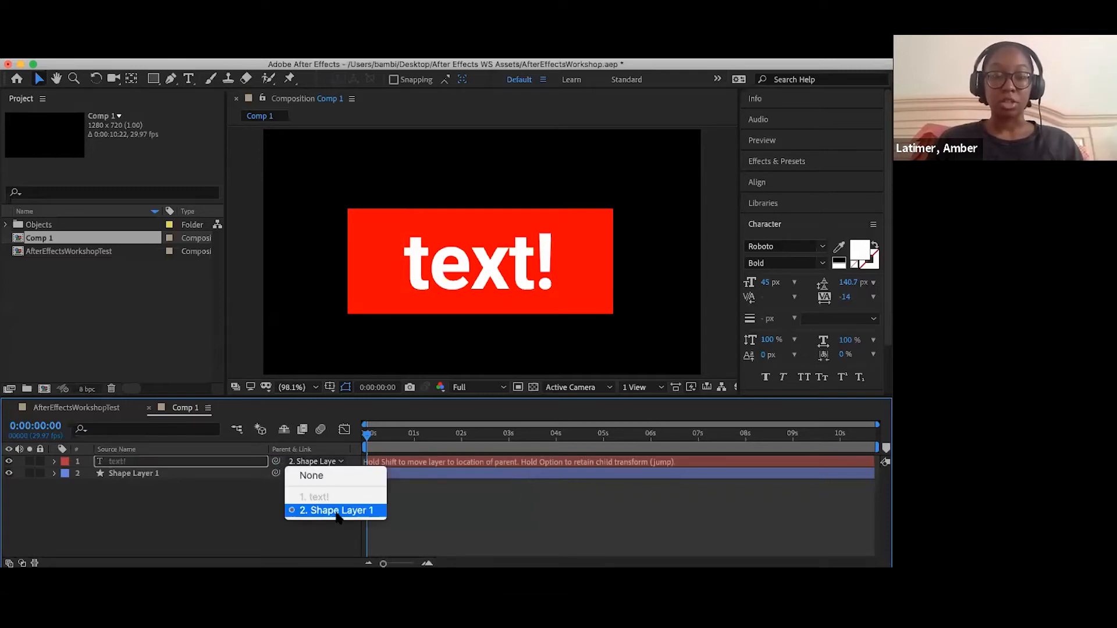
pyautogui.click(239, 496)
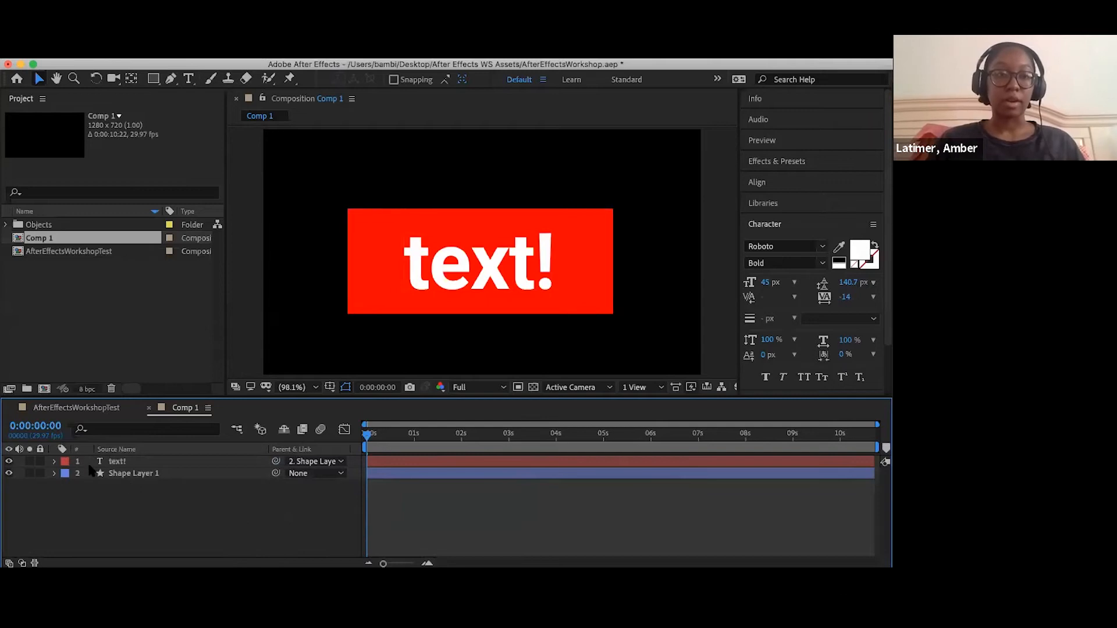
# - Try moving Shape Layer 1 up and to the right to test the parent link with the text
pyautogui.click(154, 476)
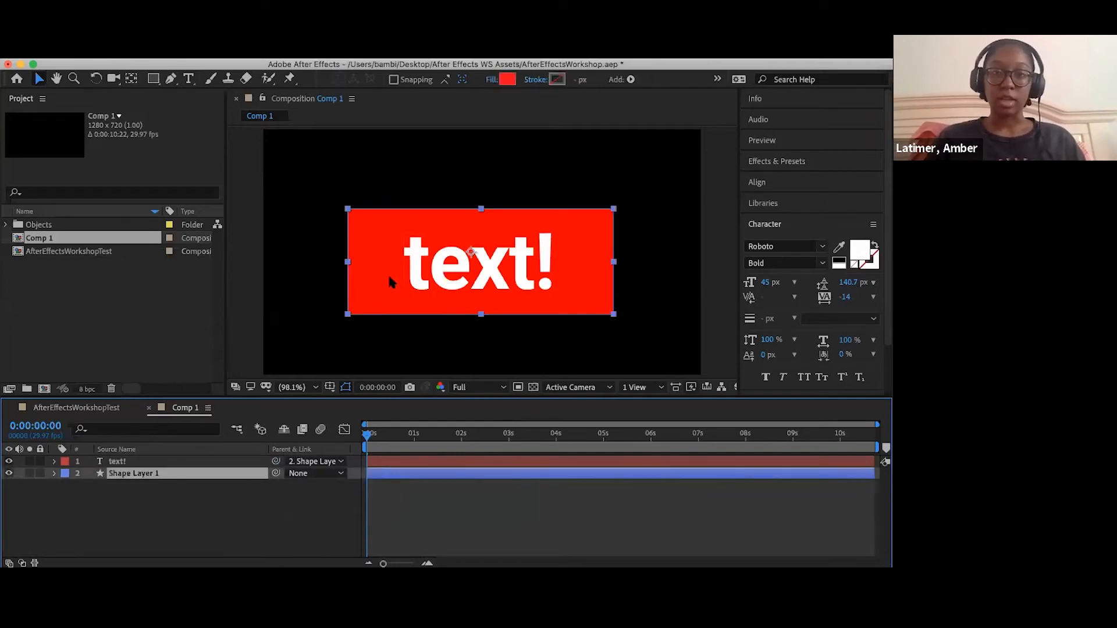
pyautogui.moveTo(389, 282); pyautogui.dragTo(397, 256)
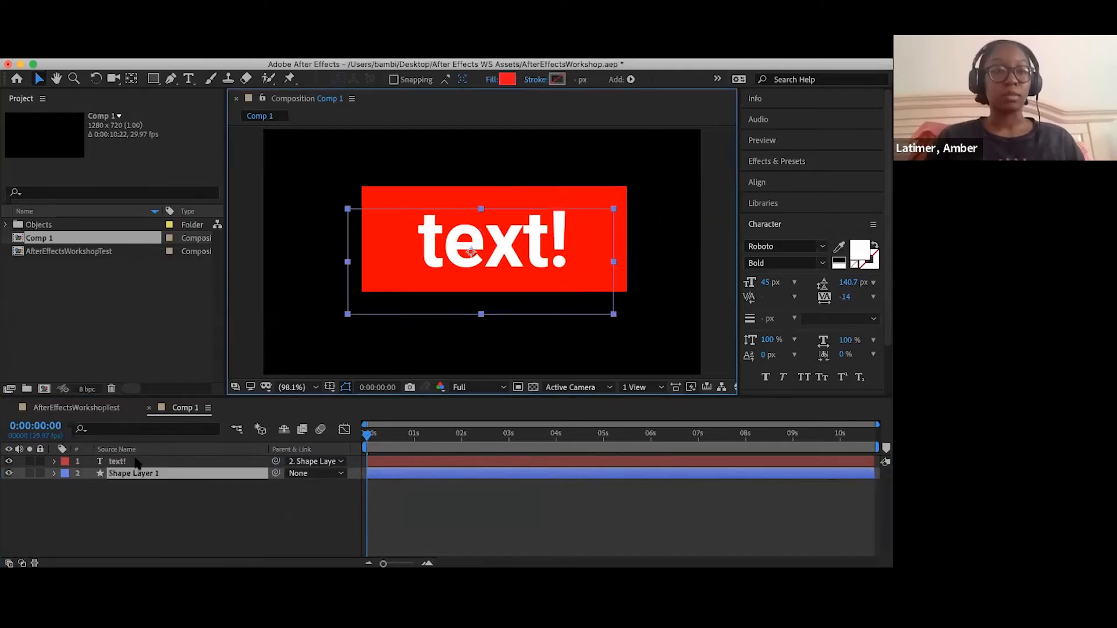
# - Scale up the text! layer on its own to nearly the full width of the red rectangle
pyautogui.click(55, 462)
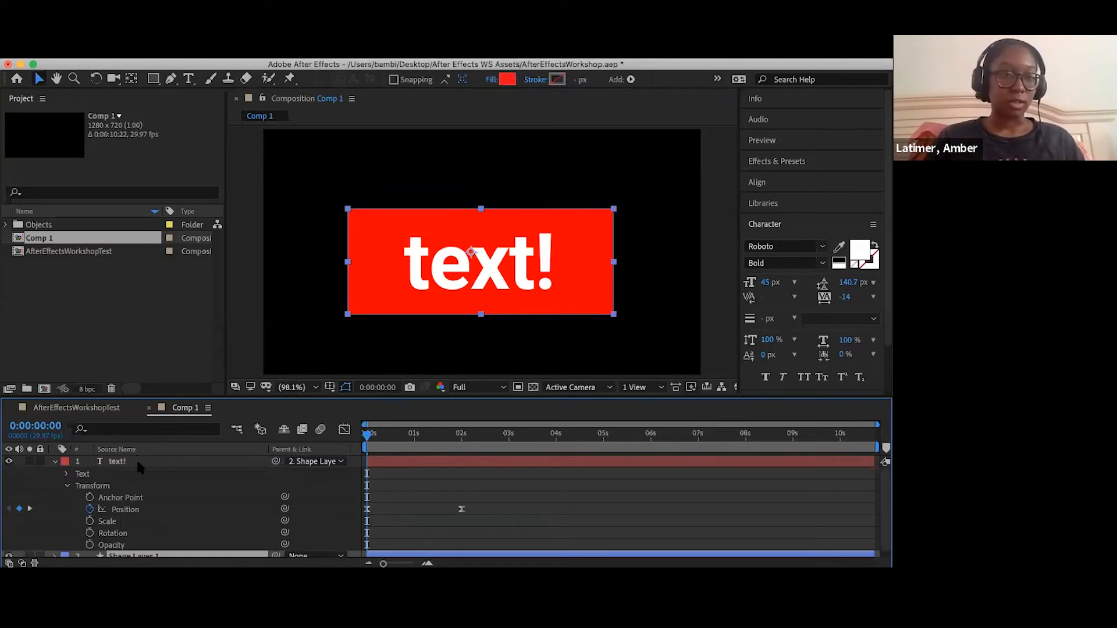
pyautogui.click(406, 288)
pyautogui.moveTo(404, 291); pyautogui.dragTo(353, 291)
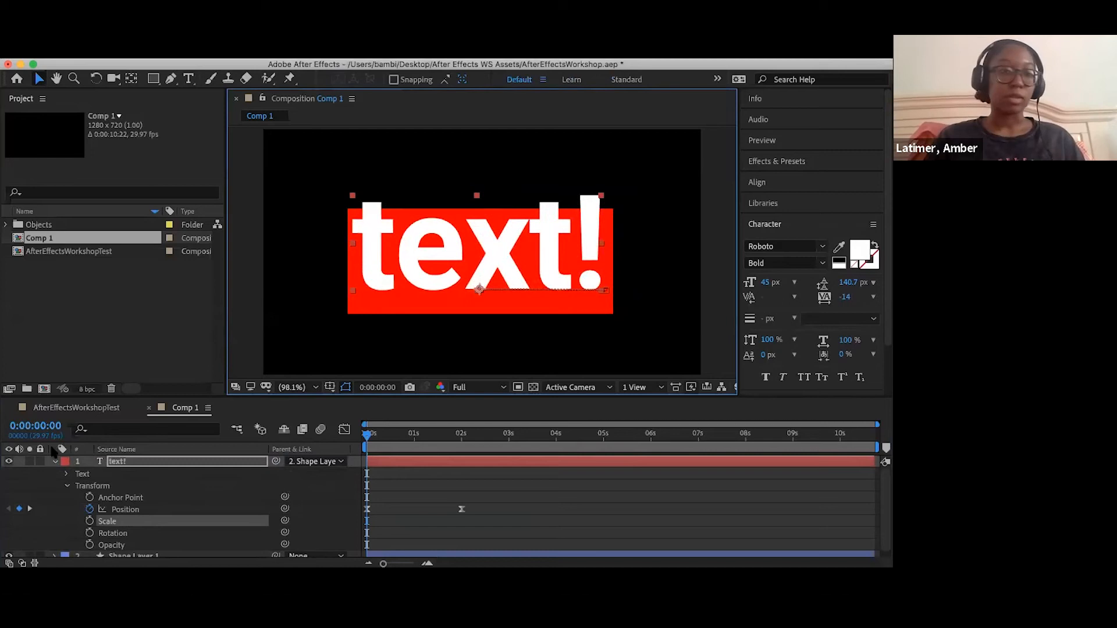
pyautogui.click(56, 462)
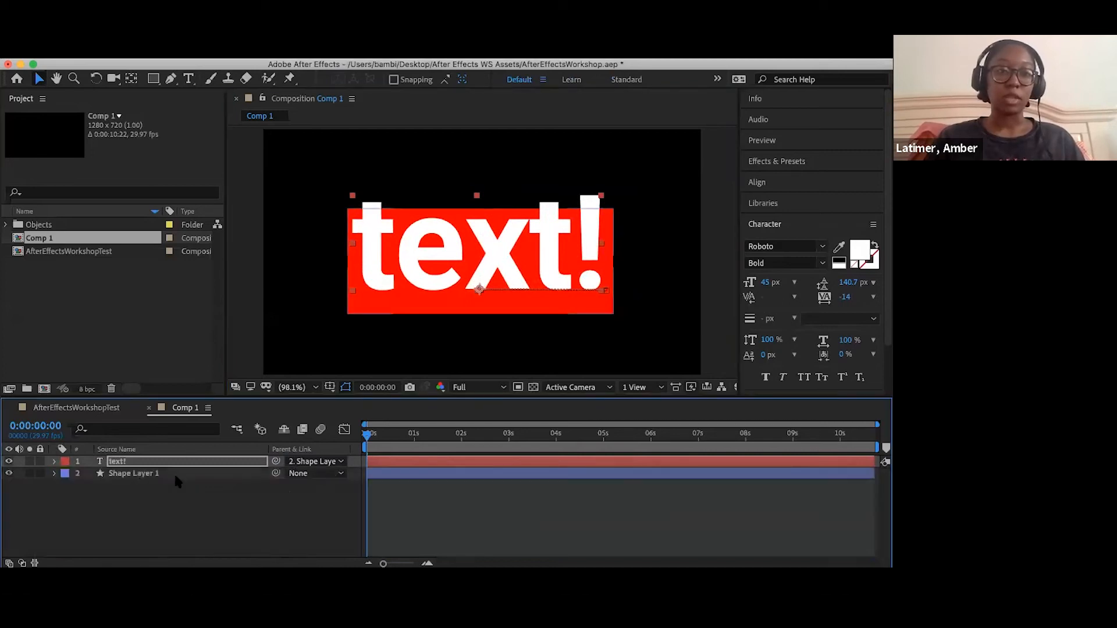
# - Move Shape Layer 1 with the enlarged text attached, and undo both the move and the text scaling
pyautogui.click(173, 473)
pyautogui.moveTo(364, 305); pyautogui.dragTo(385, 294)
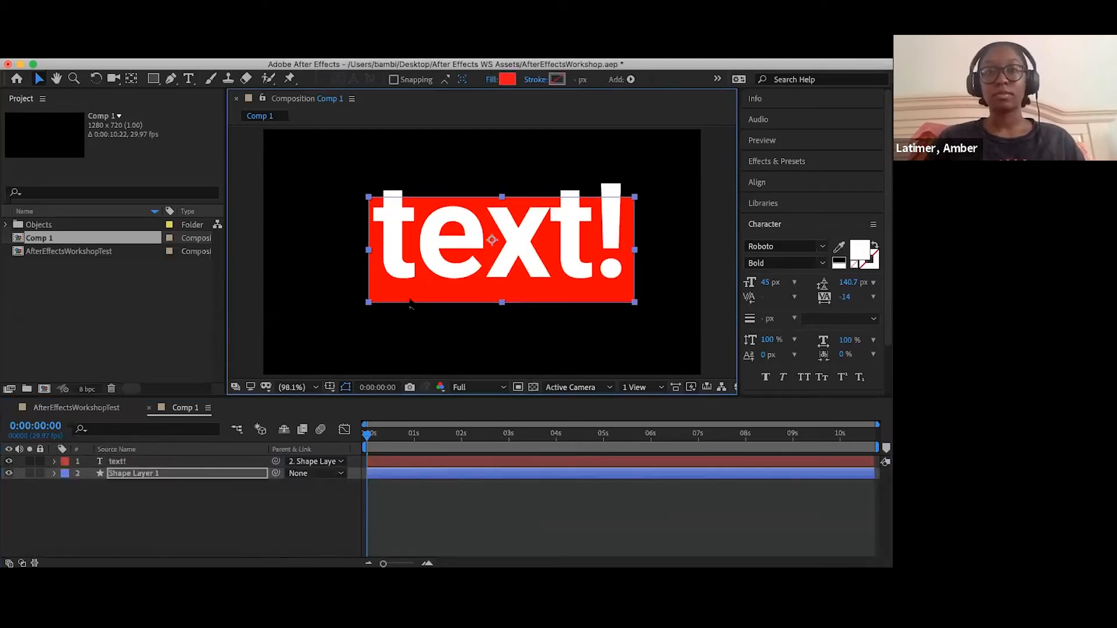
pyautogui.press('super+z')
pyautogui.press('super+z')
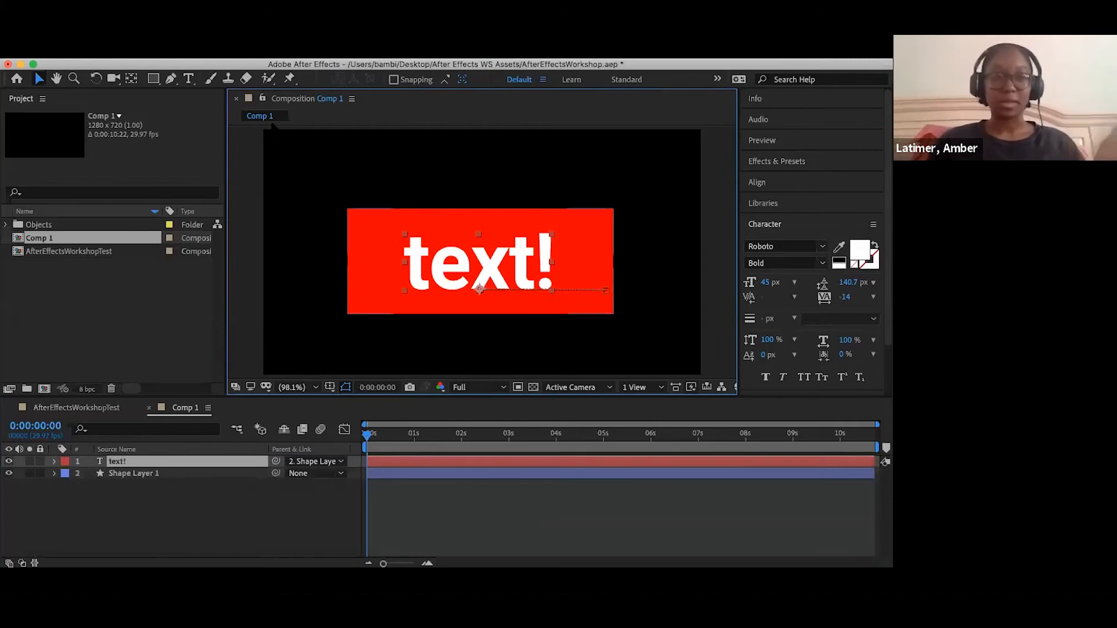
pyautogui.click(244, 211)
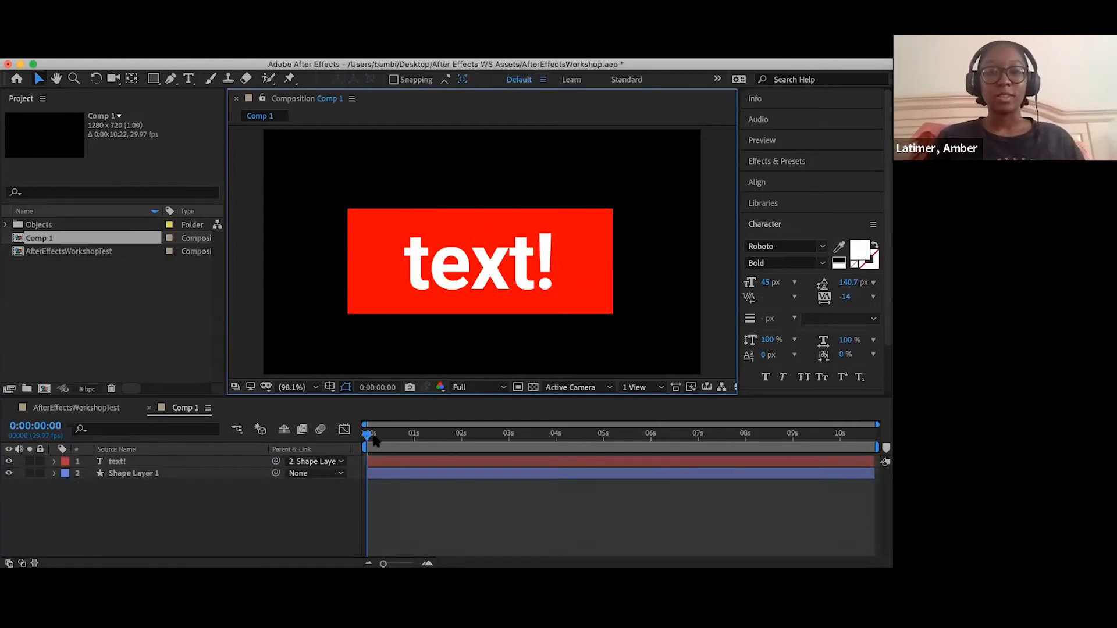
# - Preview the Comp 1 animation from the start of the timeline
pyautogui.click(371, 436)
pyautogui.press('space')
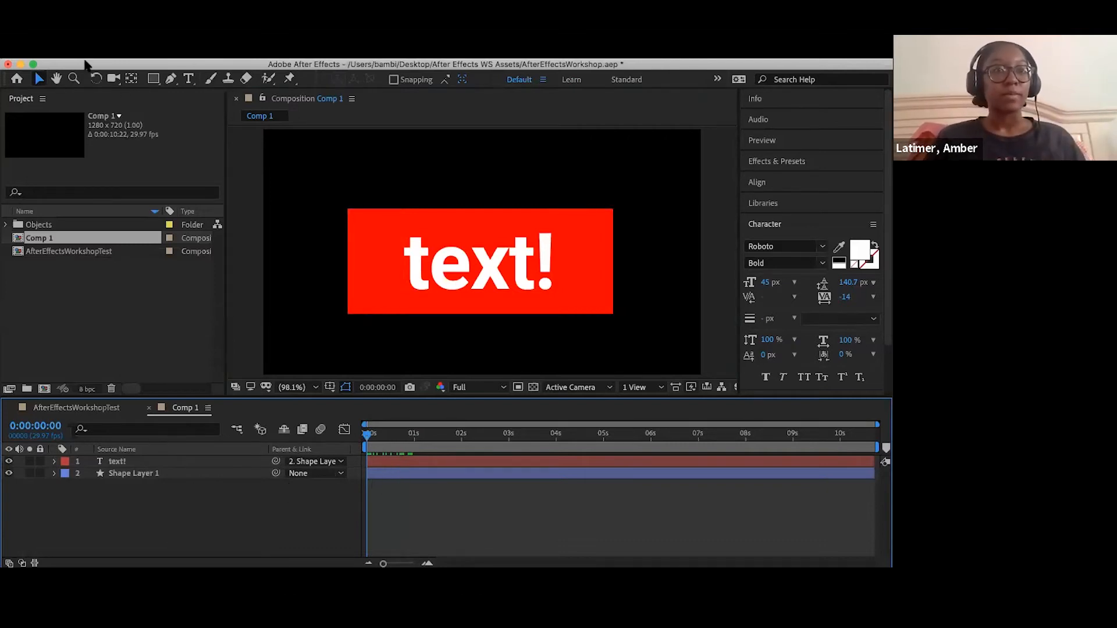
pyautogui.click(331, 87)
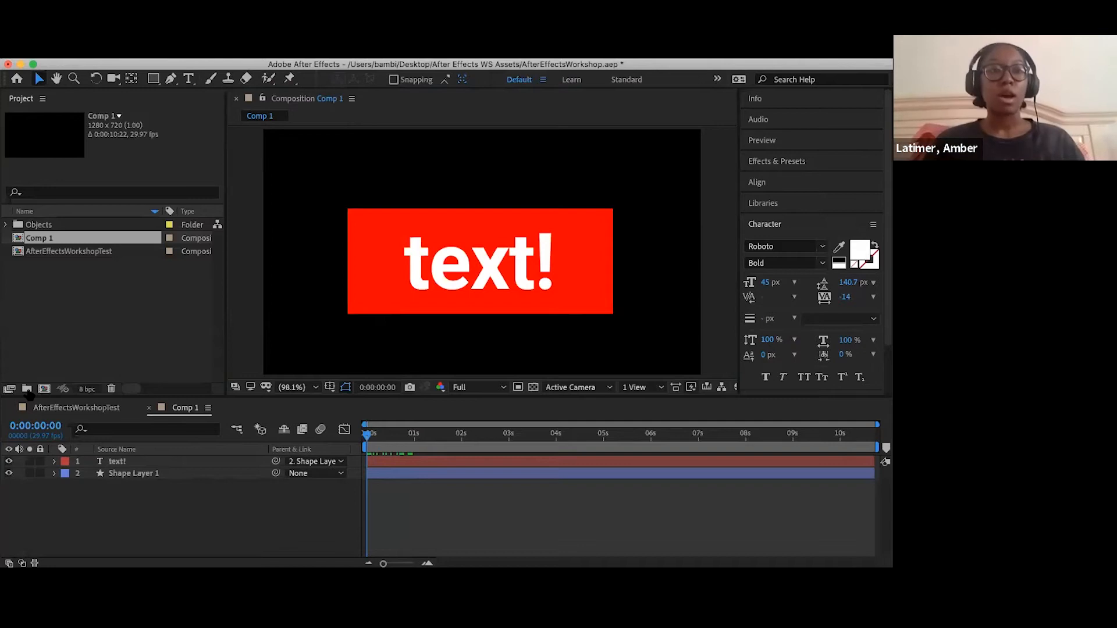
pyautogui.click(5, 313)
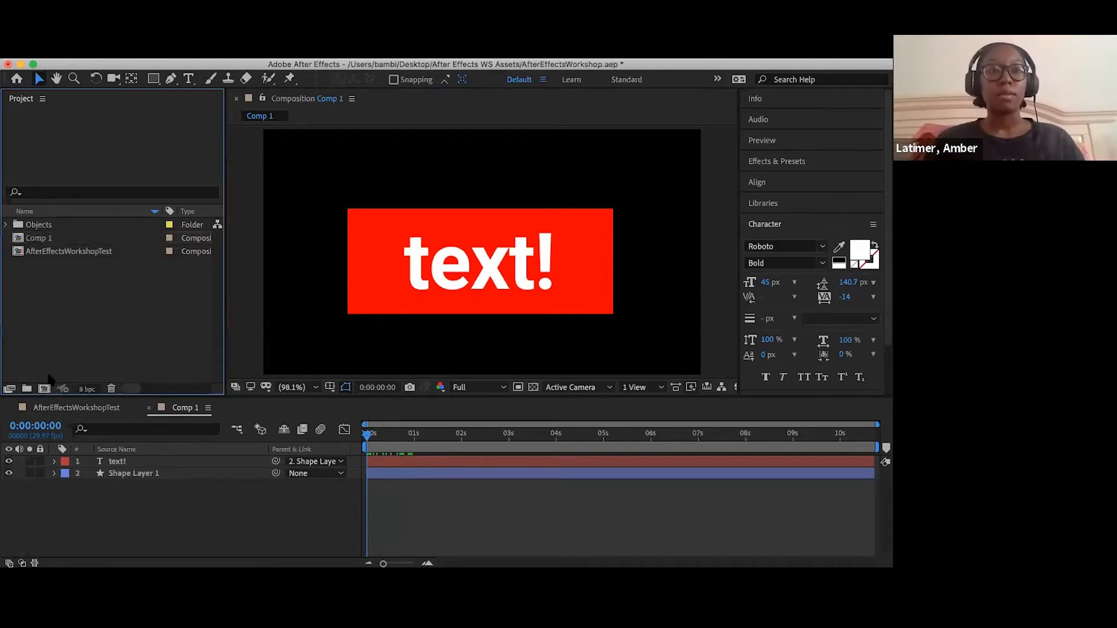
# - Move Shape Layer 1 with its parented text into the lower-left corner of the composition frame
pyautogui.click(124, 82)
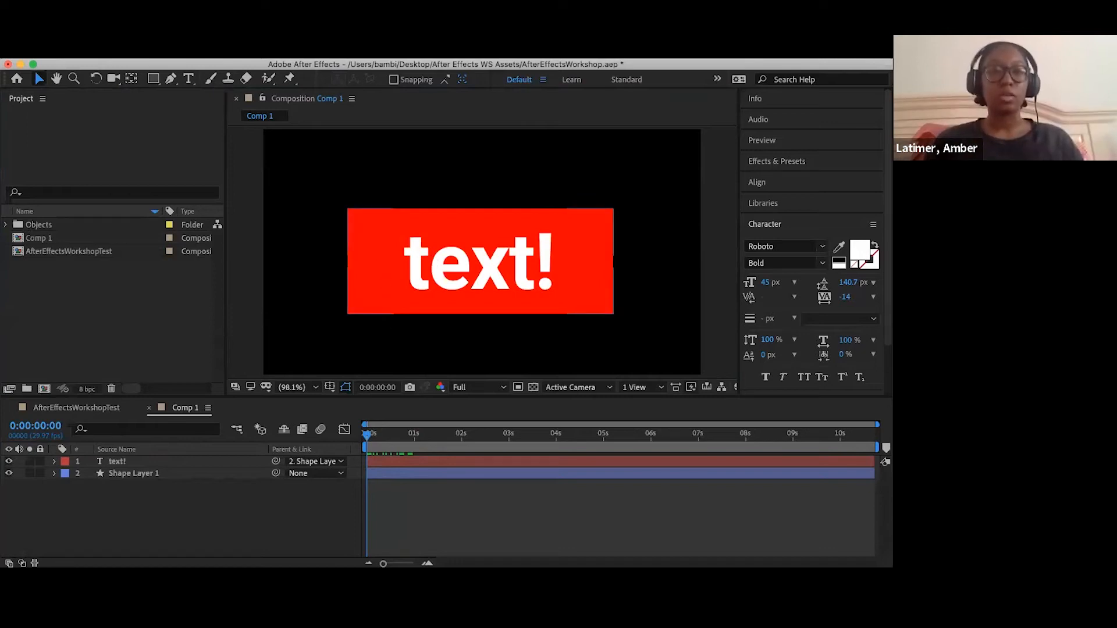
pyautogui.click(335, 319)
pyautogui.moveTo(334, 313); pyautogui.dragTo(288, 312)
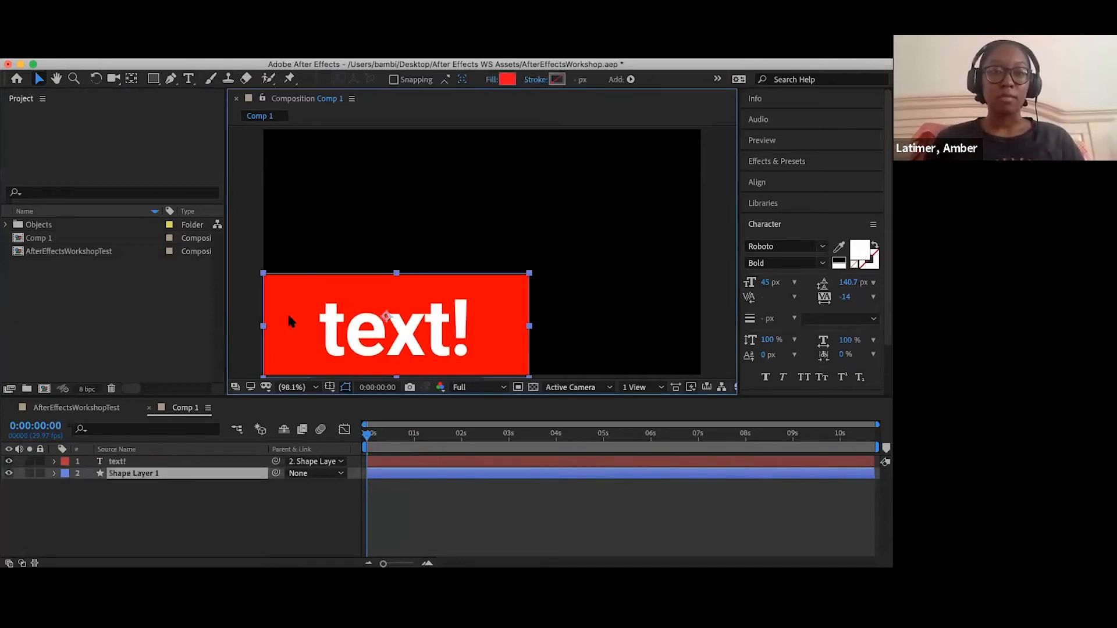
# - Show only the Opacity property of Shape Layer 1 in the timeline, with its editable value and layer switches displayed
pyautogui.click(54, 474)
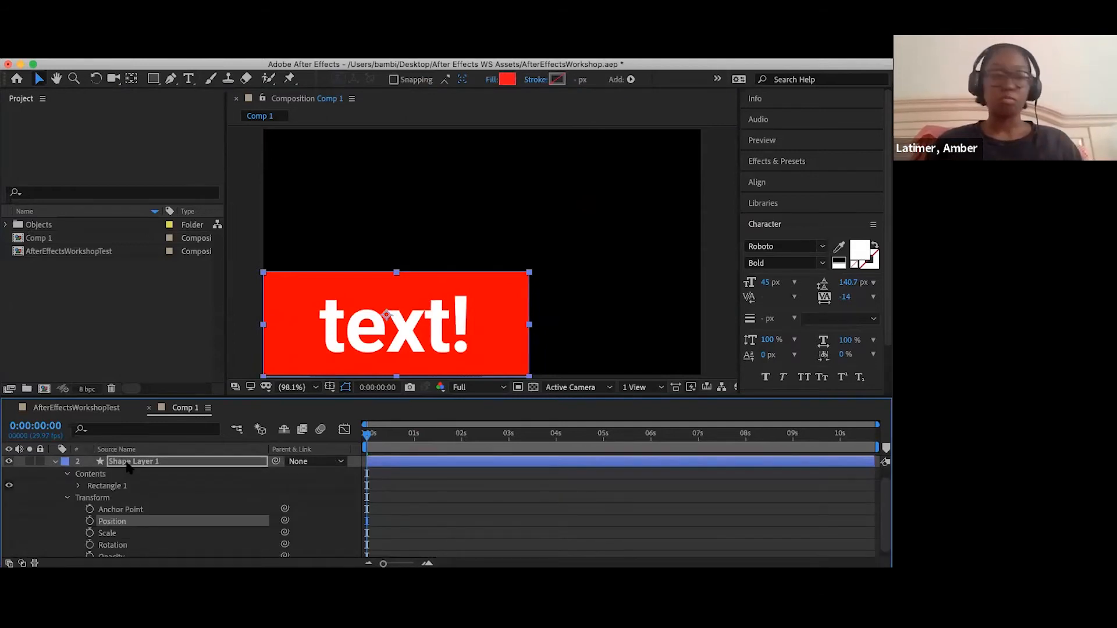
pyautogui.click(126, 462)
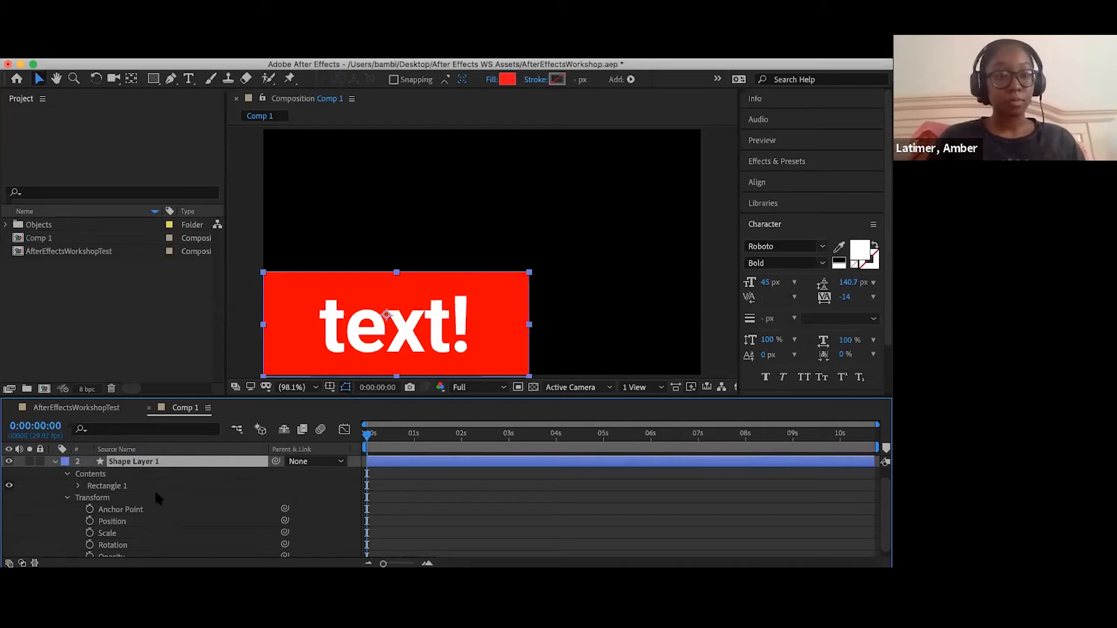
pyautogui.press('t')
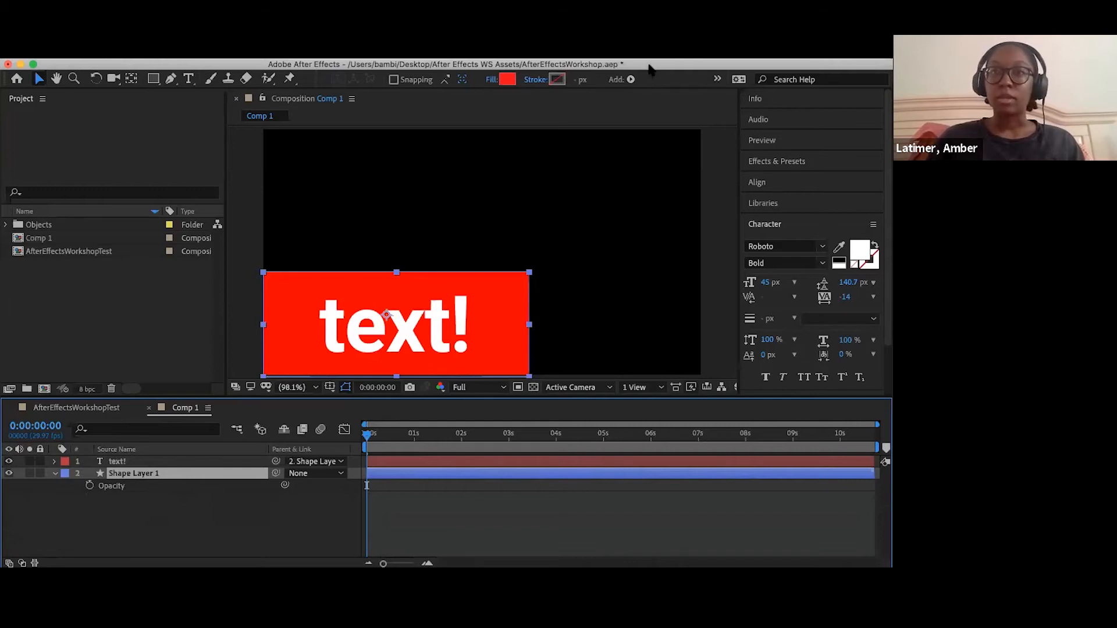
pyautogui.moveTo(649, 61); pyautogui.dragTo(650, 60)
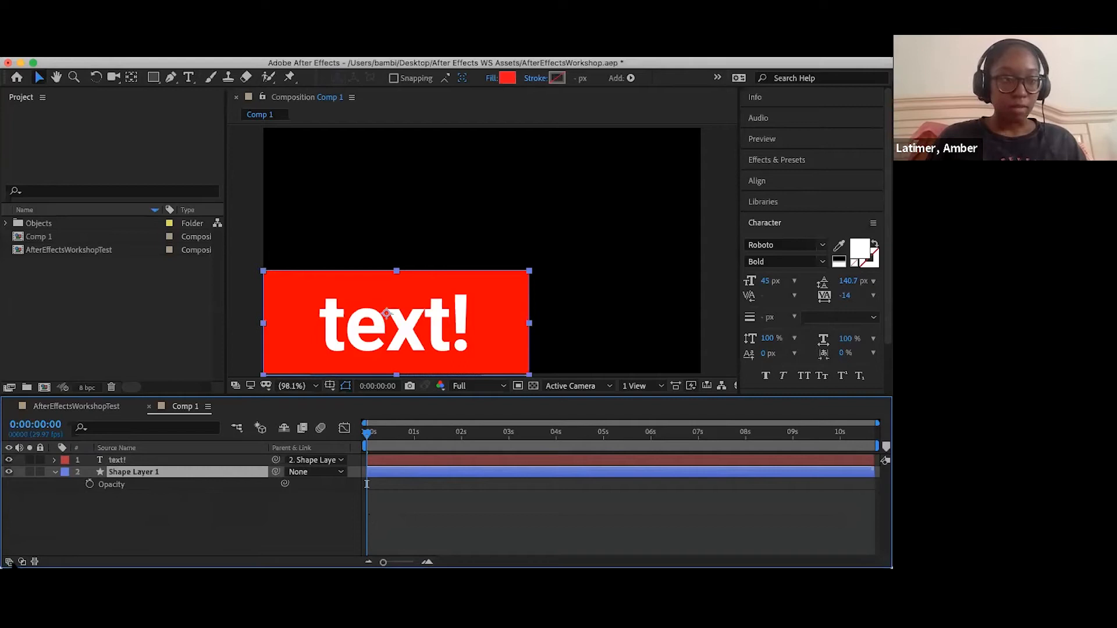
pyautogui.click(10, 562)
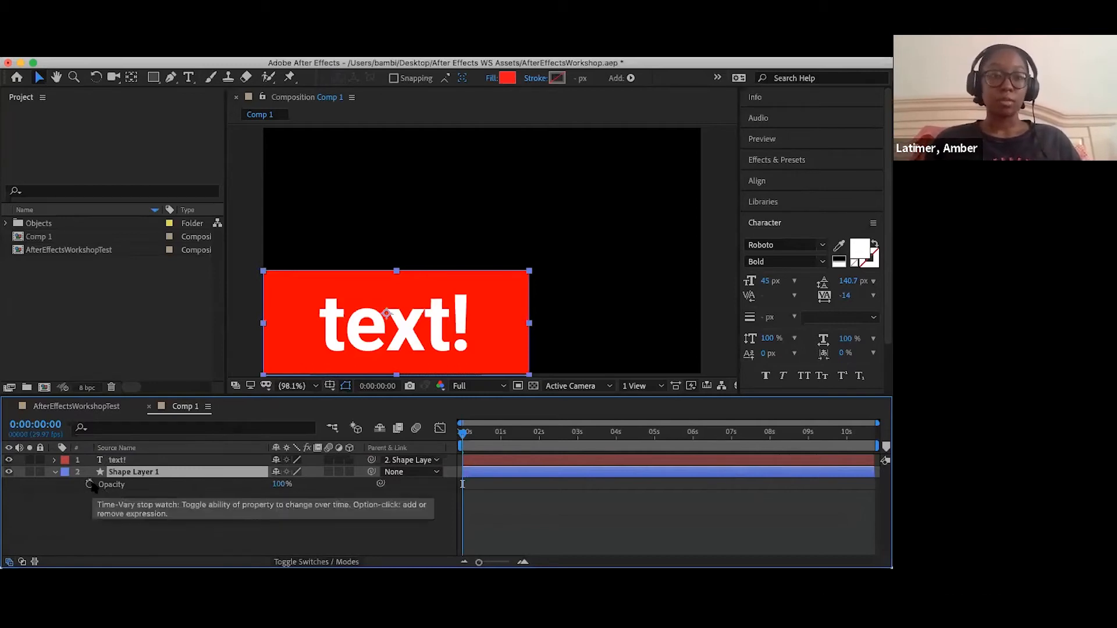
# - Keyframe Shape Layer 1's opacity to fade in from 0% at 0:00:00:00 to 100% at 0:00:02:00
pyautogui.click(89, 484)
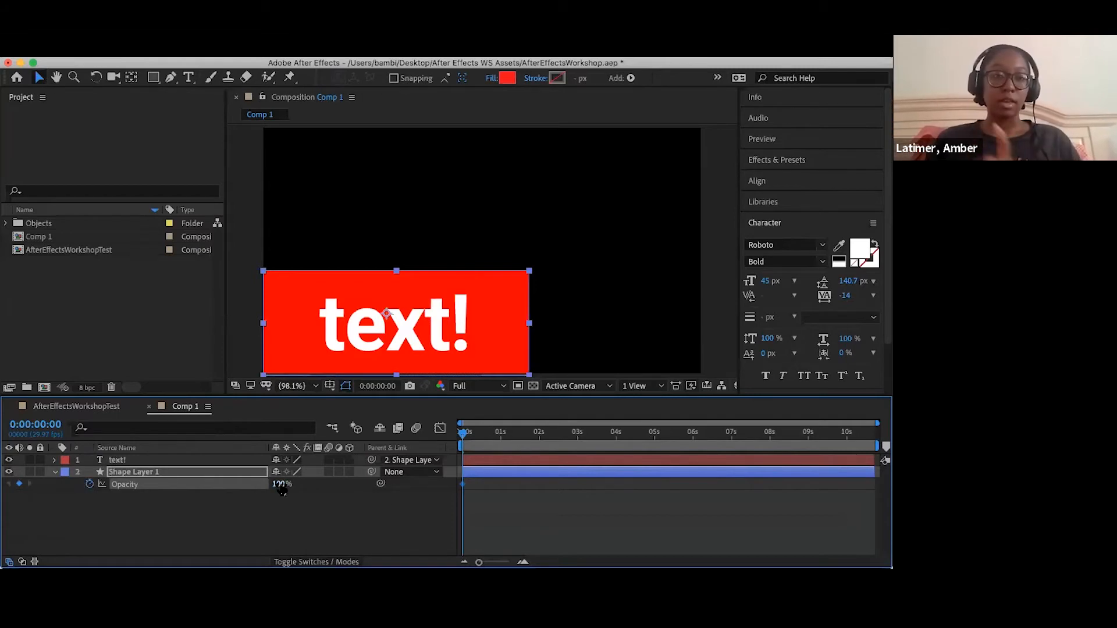
pyautogui.moveTo(255, 484); pyautogui.dragTo(9, 492)
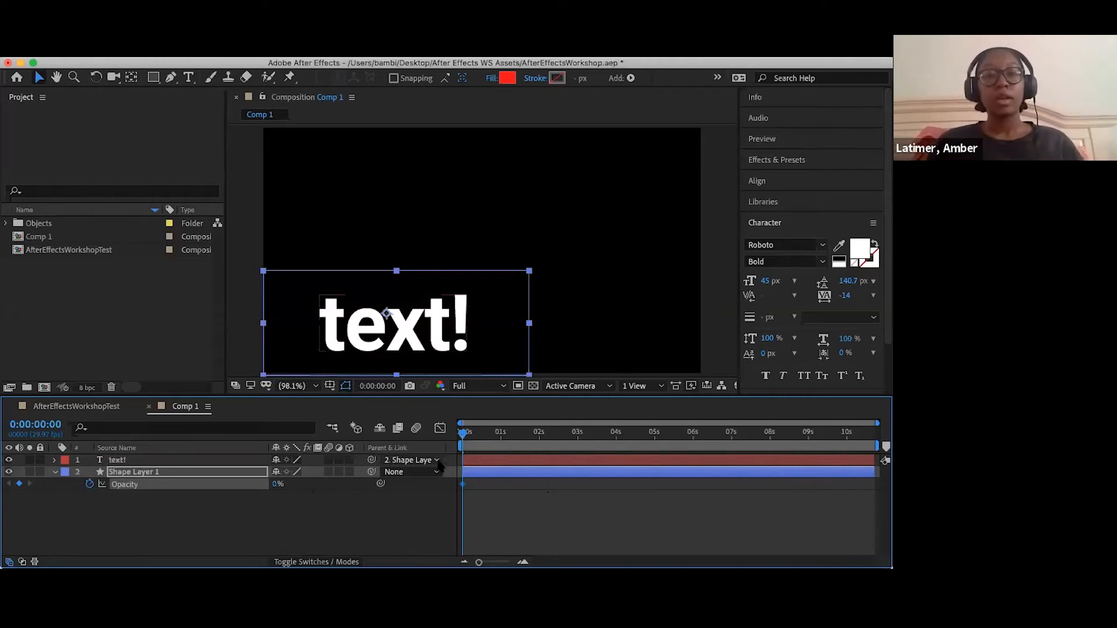
pyautogui.moveTo(462, 437); pyautogui.dragTo(539, 440)
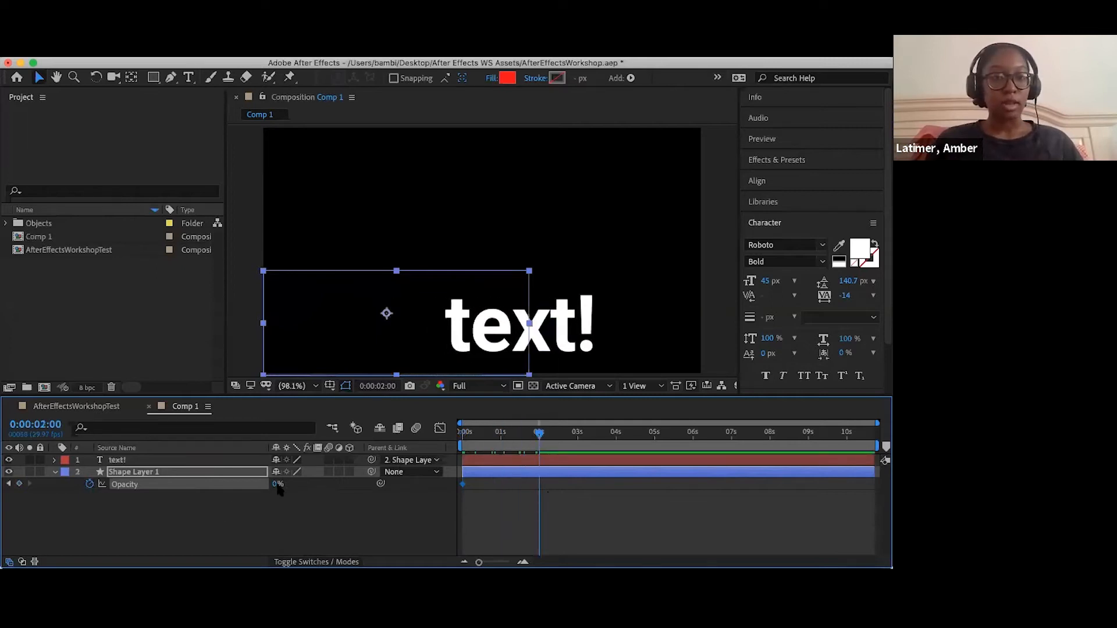
pyautogui.moveTo(278, 485); pyautogui.dragTo(381, 492)
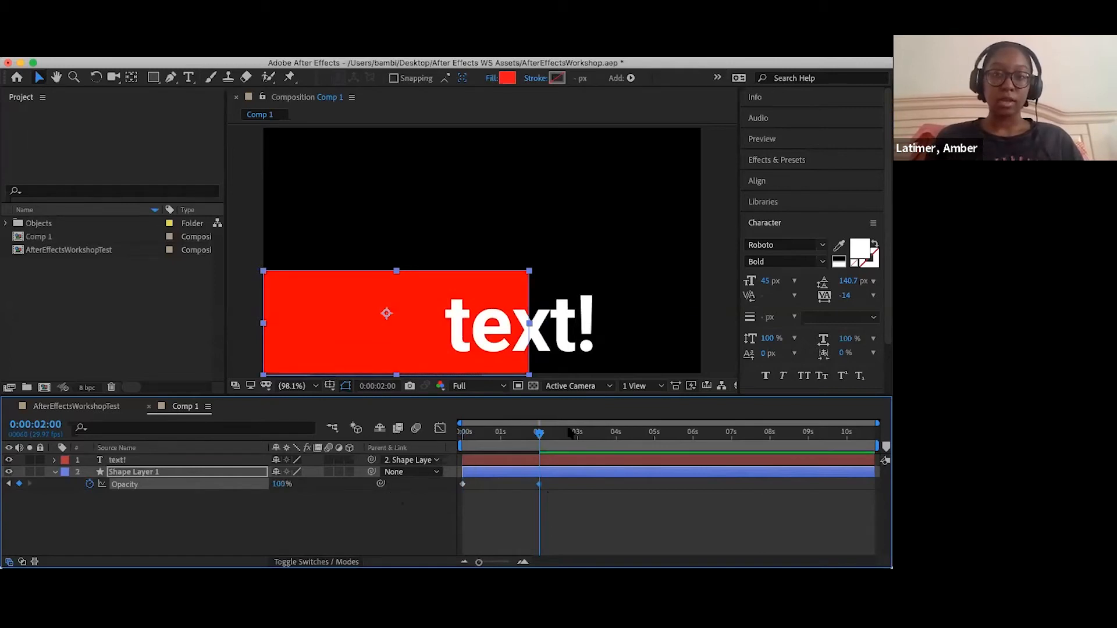
# - Add a holding opacity keyframe of 100% at 0:00:03:29 and a fade-out keyframe of 0% at 0:00:05:23 on Shape Layer 1
pyautogui.moveTo(545, 439); pyautogui.dragTo(616, 442)
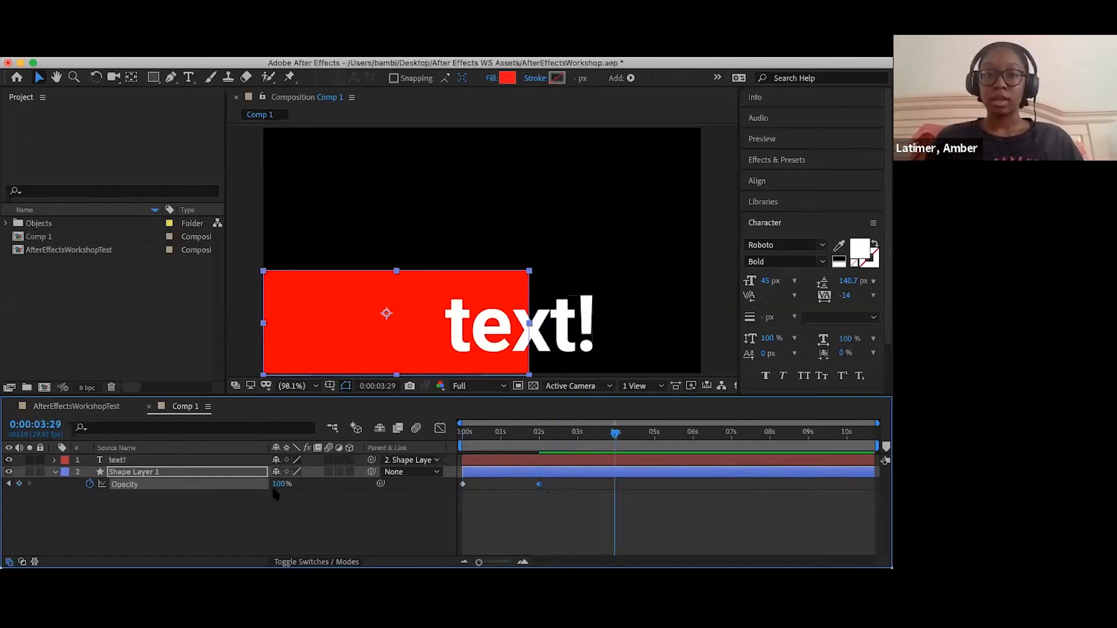
pyautogui.click(19, 485)
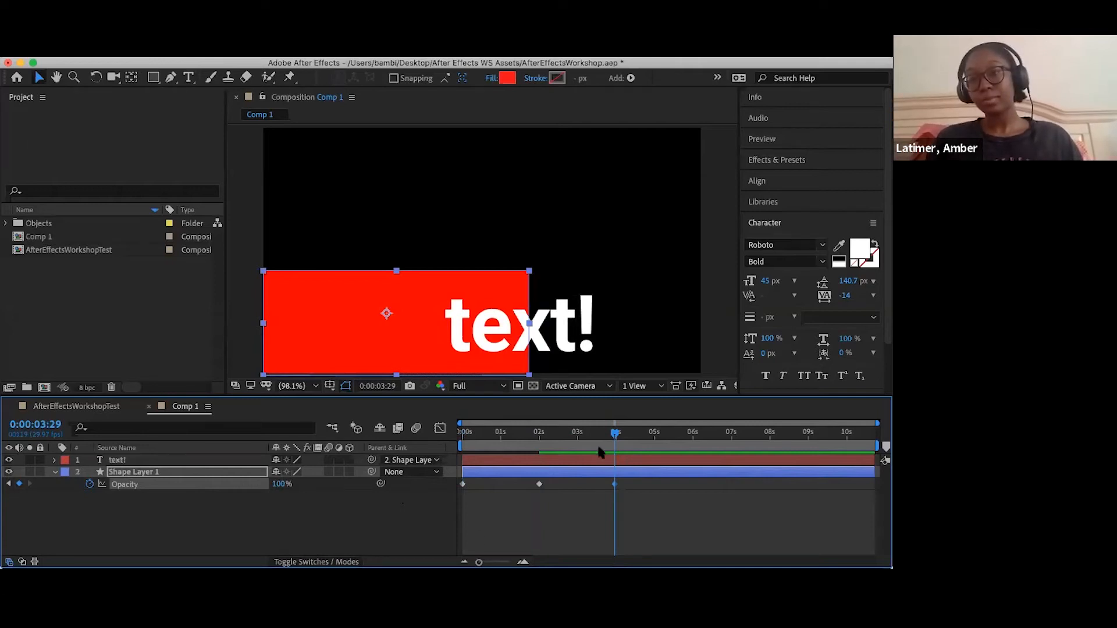
pyautogui.moveTo(616, 434); pyautogui.dragTo(685, 436)
pyautogui.moveTo(282, 485); pyautogui.dragTo(50, 483)
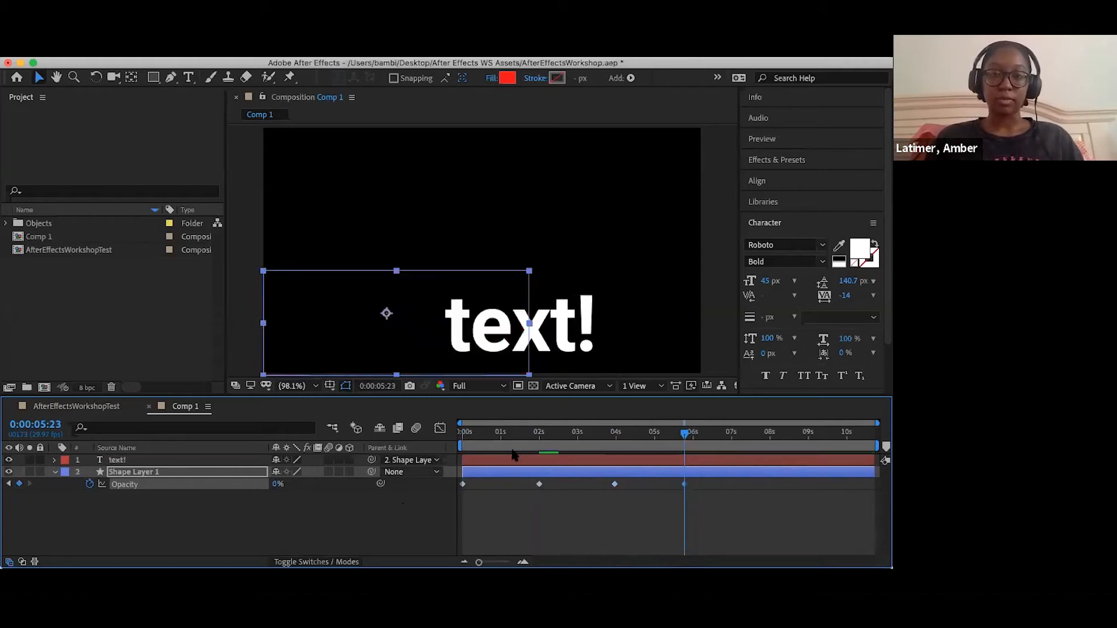
# - Return to the start of the timeline and remove the position animation from the text! layer
pyautogui.moveTo(684, 436); pyautogui.dragTo(398, 434)
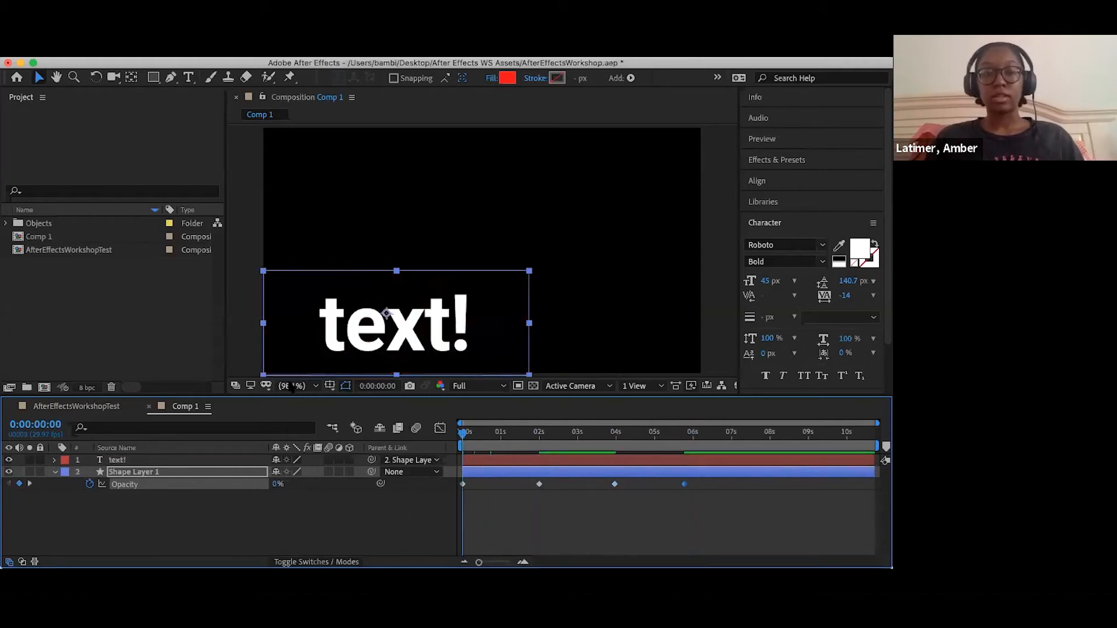
pyautogui.click(55, 460)
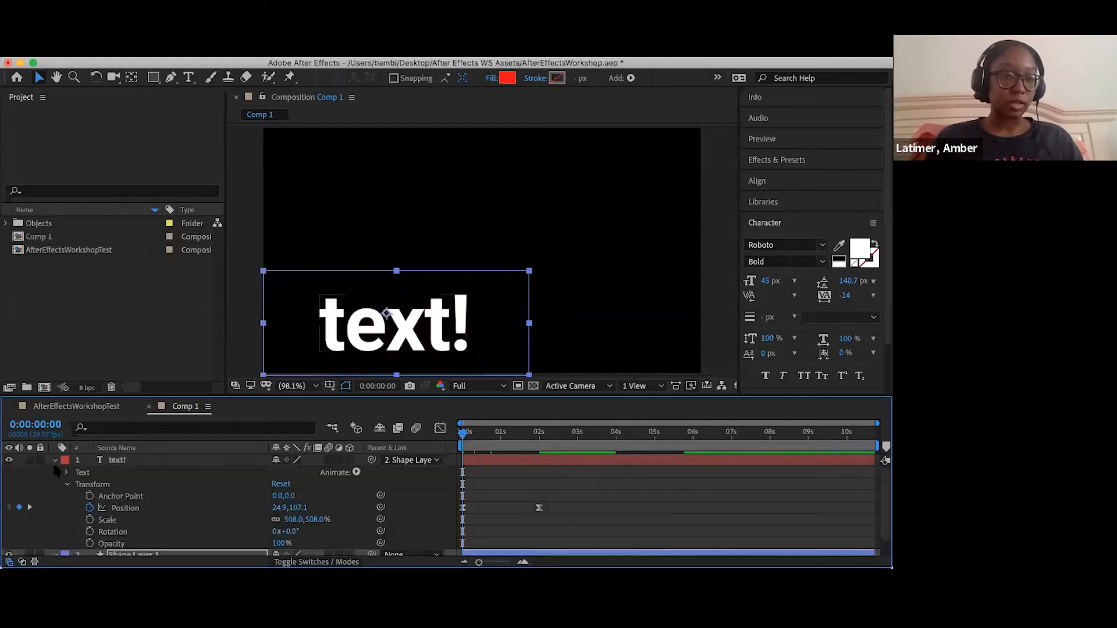
pyautogui.click(90, 509)
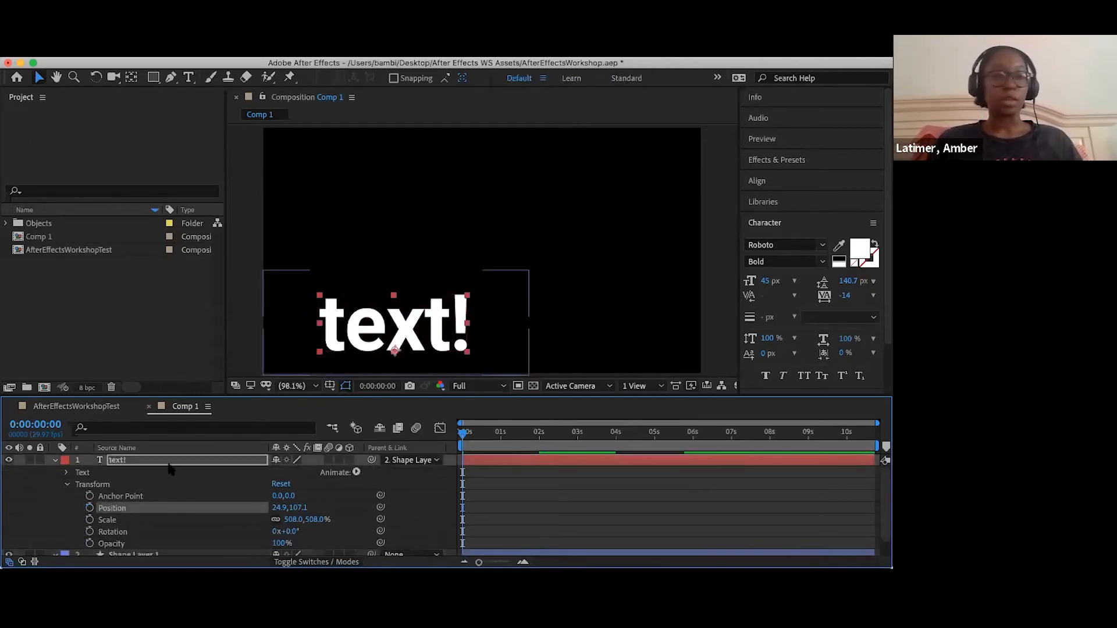
pyautogui.click(55, 460)
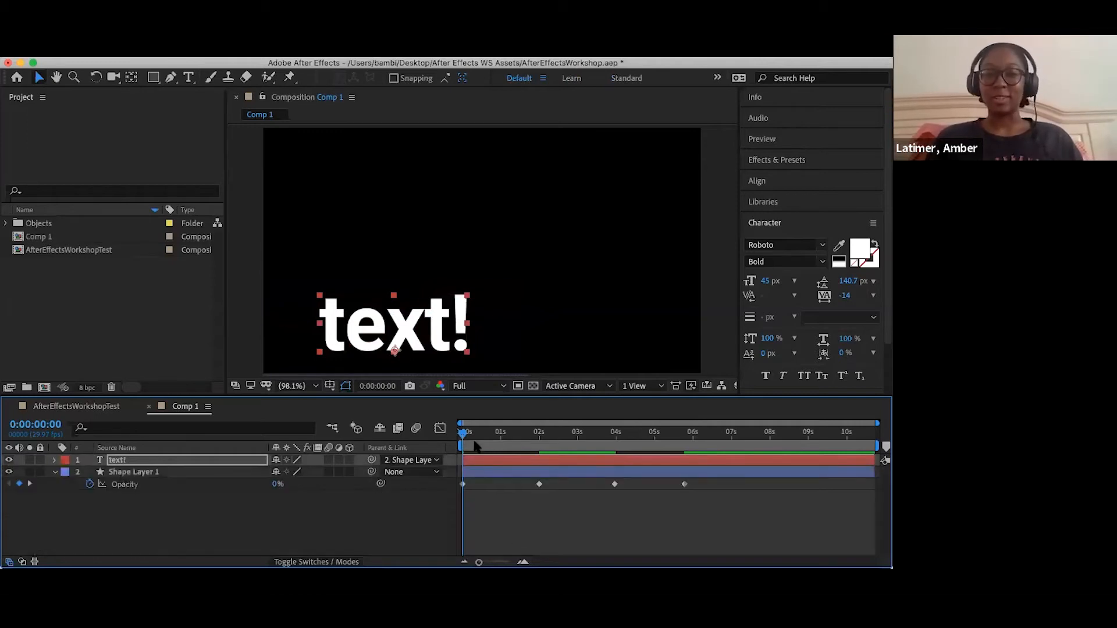
# - Preview the rectangle's opacity fade behind the static text, and clear the layer selection
pyautogui.press('space')
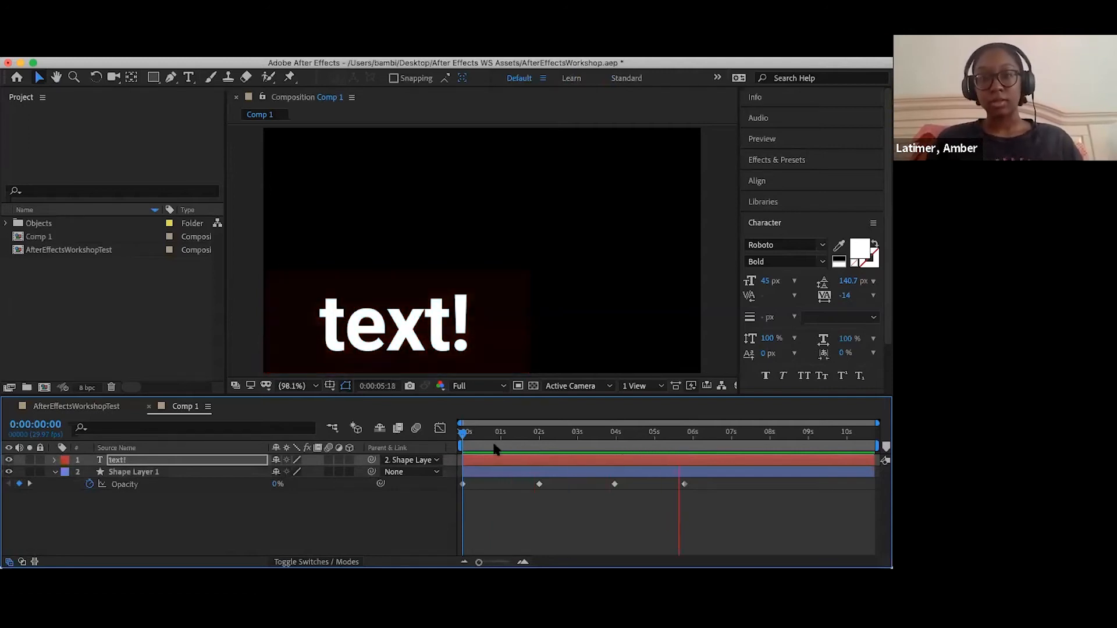
pyautogui.press('space')
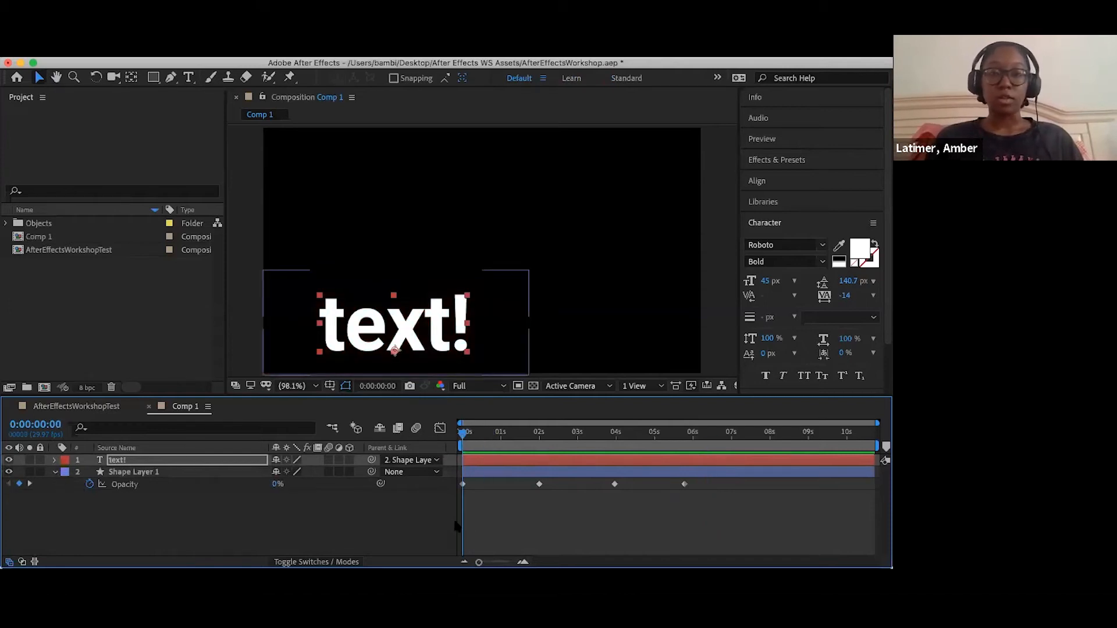
pyautogui.click(568, 516)
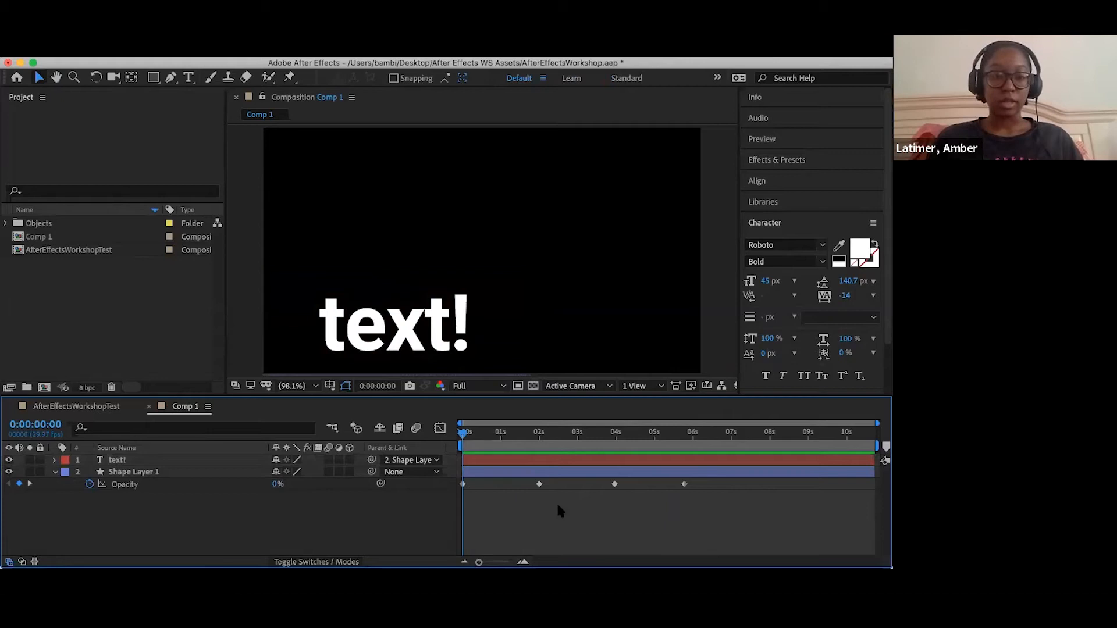
# - Copy all four opacity keyframes of Shape Layer 1 to the text! layer's opacity, starting at 0:00:00:00
pyautogui.press('super+a')
pyautogui.click(506, 483)
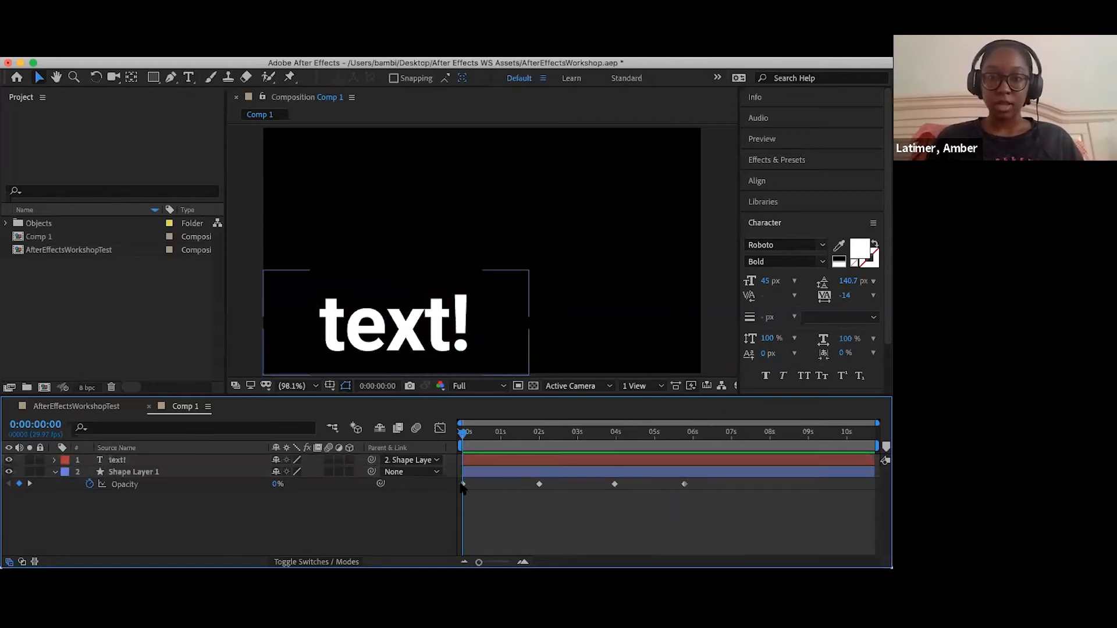
pyautogui.moveTo(458, 485); pyautogui.dragTo(878, 519)
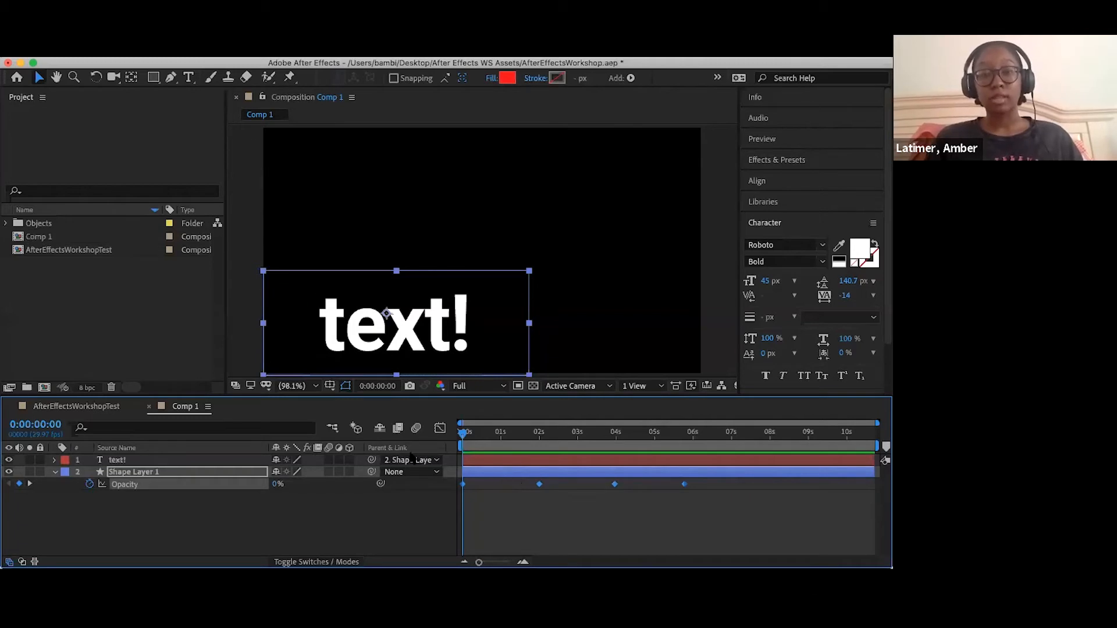
pyautogui.click(123, 460)
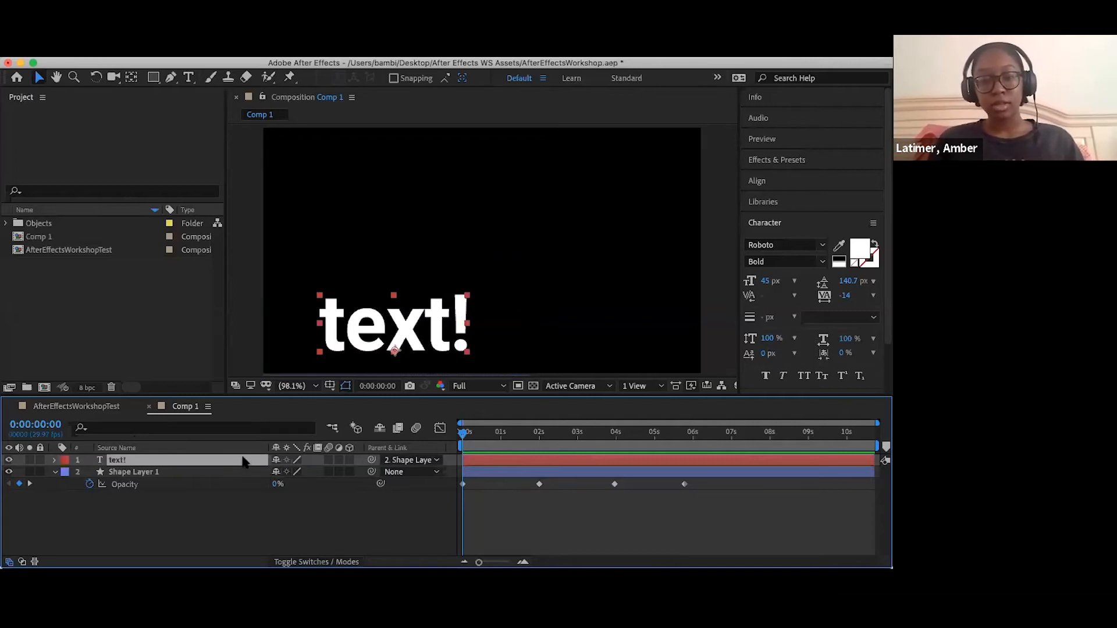
pyautogui.press('t')
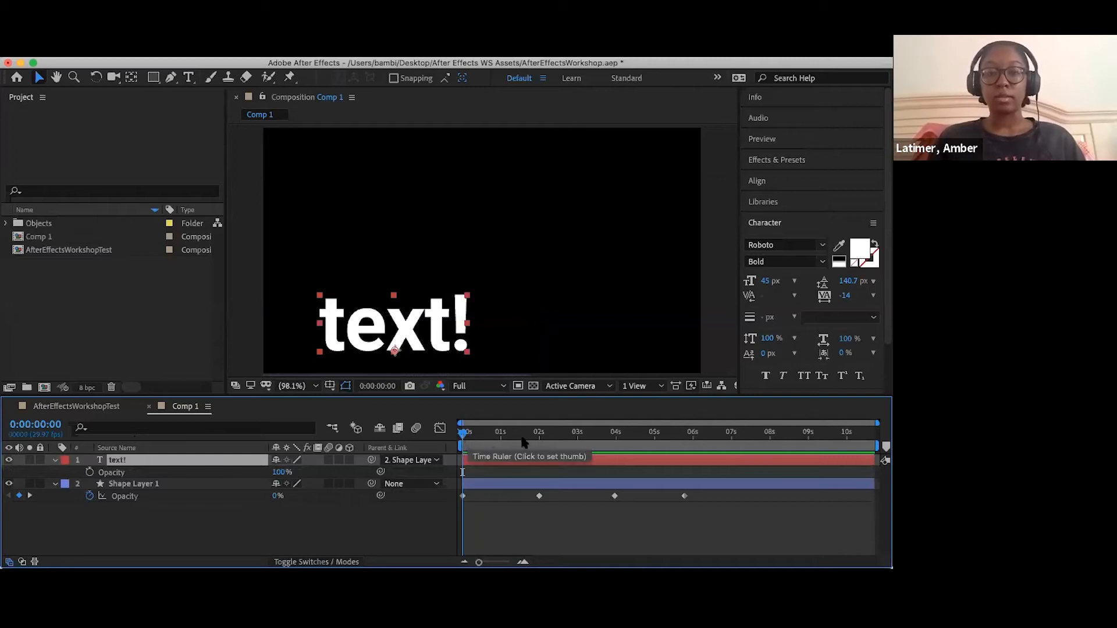
pyautogui.hotkey('ctrl', 'v')
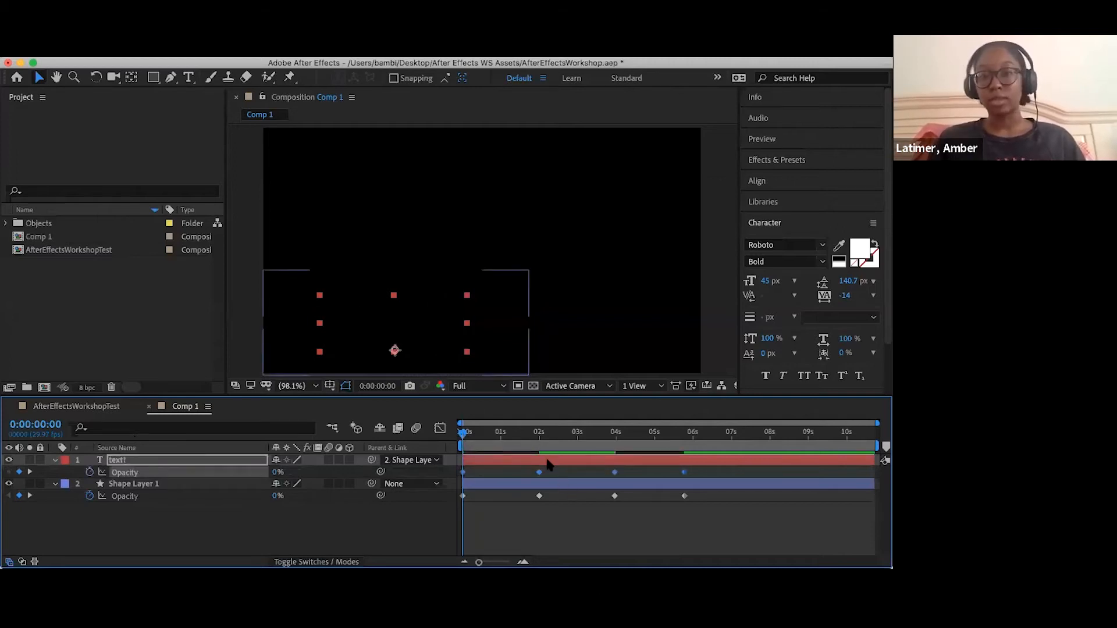
# - Play and scrub through Comp 1 to check the text and rectangle fading together, ending back at the start
pyautogui.press('space')
pyautogui.click(576, 447)
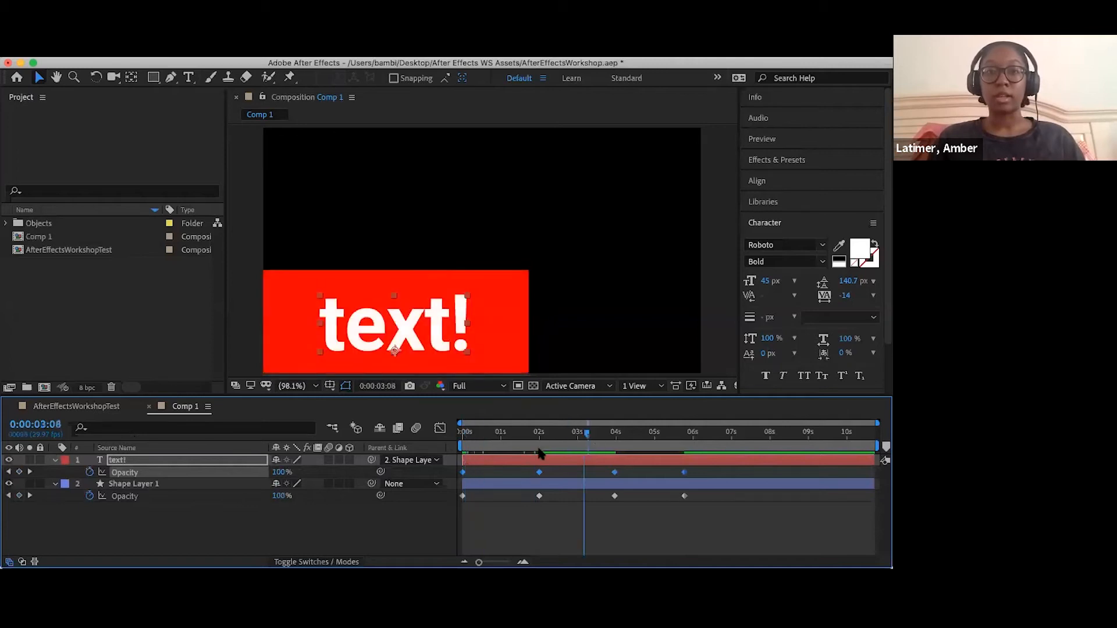
pyautogui.click(470, 452)
pyautogui.moveTo(505, 452); pyautogui.dragTo(746, 431)
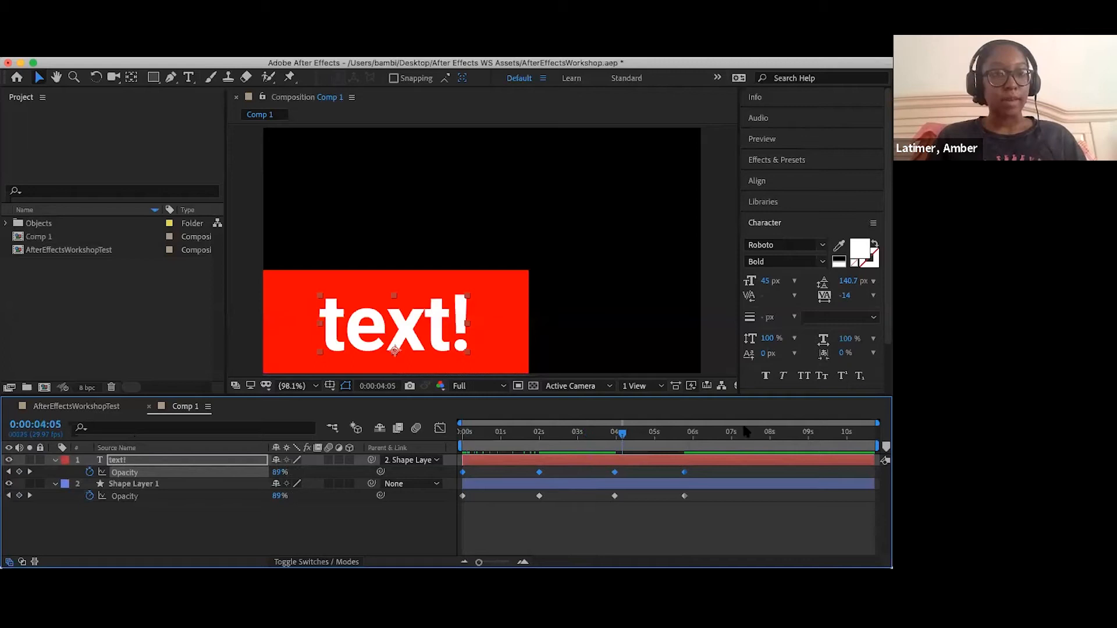
pyautogui.click(465, 435)
pyautogui.moveTo(464, 435)
pyautogui.mouseDown()
pyautogui.moveTo(485, 441)
pyautogui.moveTo(460, 440)
pyautogui.mouseUp()
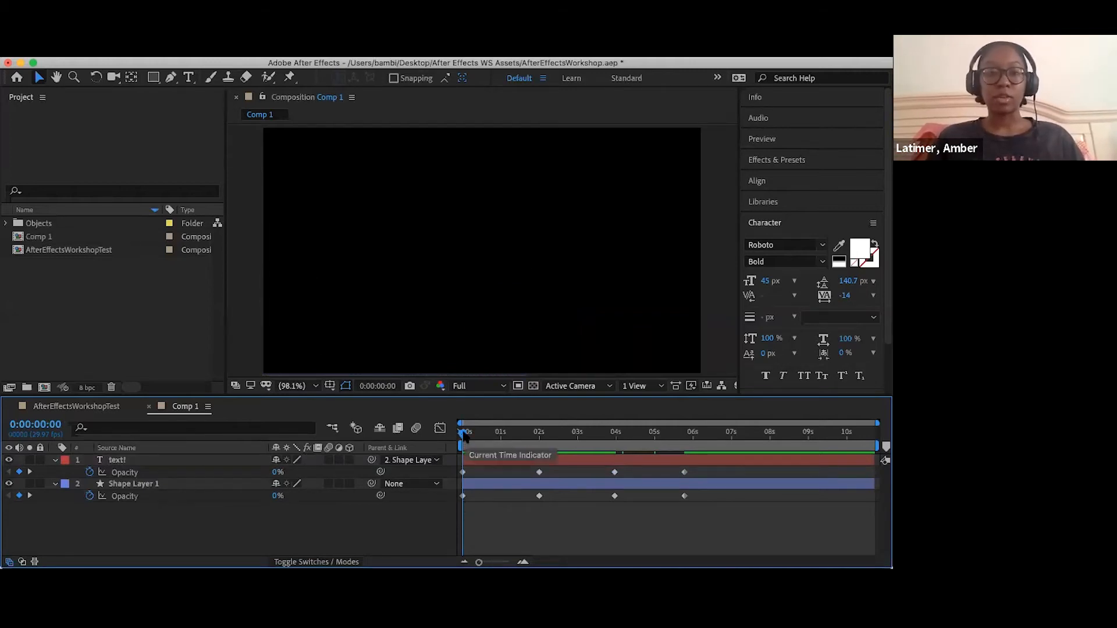
# - Undo the keyframe paste on the text! layer and paste the opacity keyframes starting at 0:00:00:20 instead
pyautogui.moveTo(468, 436); pyautogui.dragTo(483, 433)
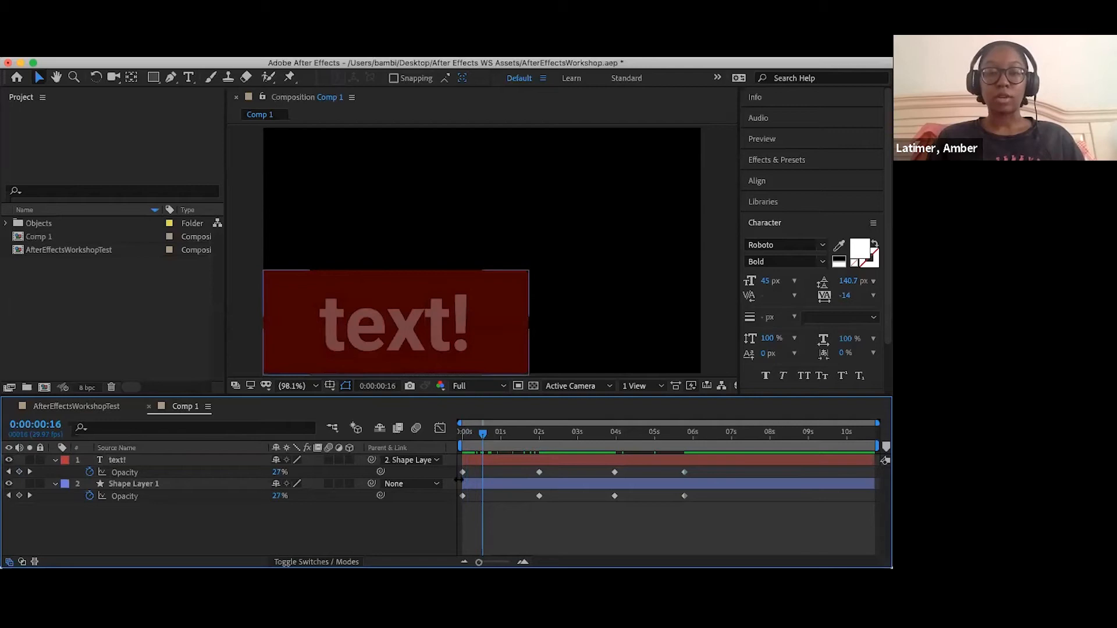
pyautogui.press('super+z')
pyautogui.moveTo(461, 437); pyautogui.dragTo(488, 436)
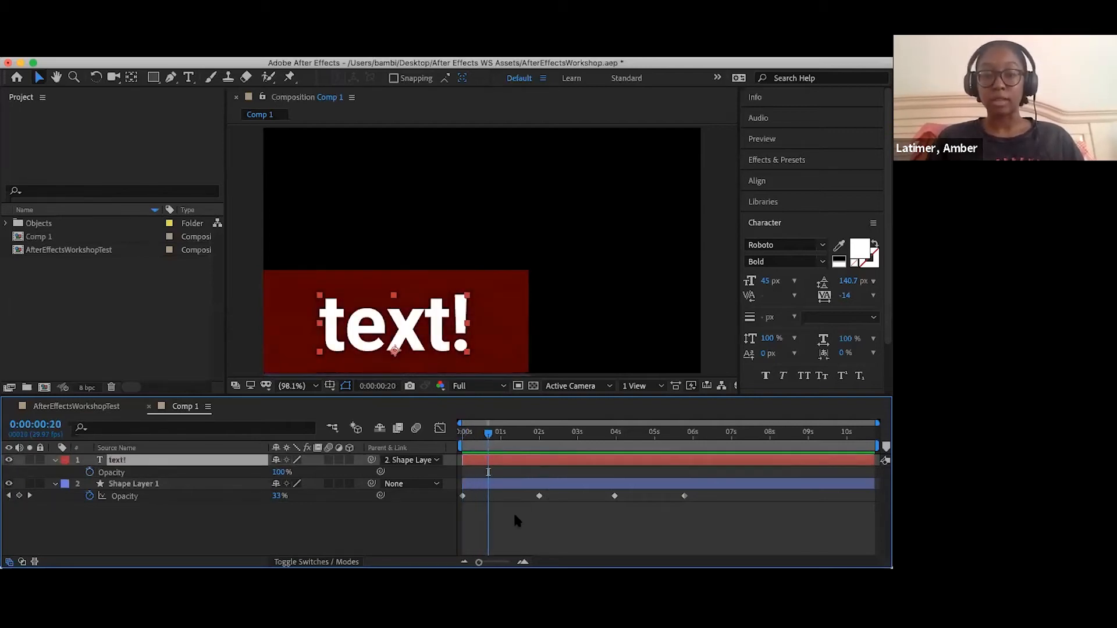
pyautogui.press('super+v')
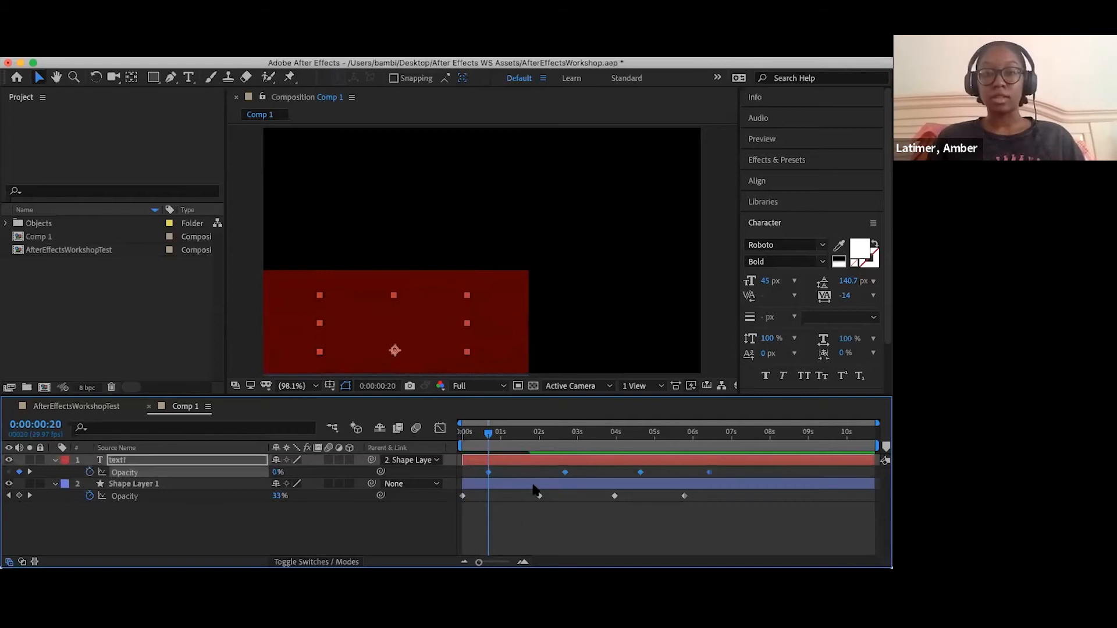
# - Remove the offset opacity keyframes from the text! layer and paste them again starting at 0:00:00:00
pyautogui.moveTo(489, 436); pyautogui.dragTo(441, 486)
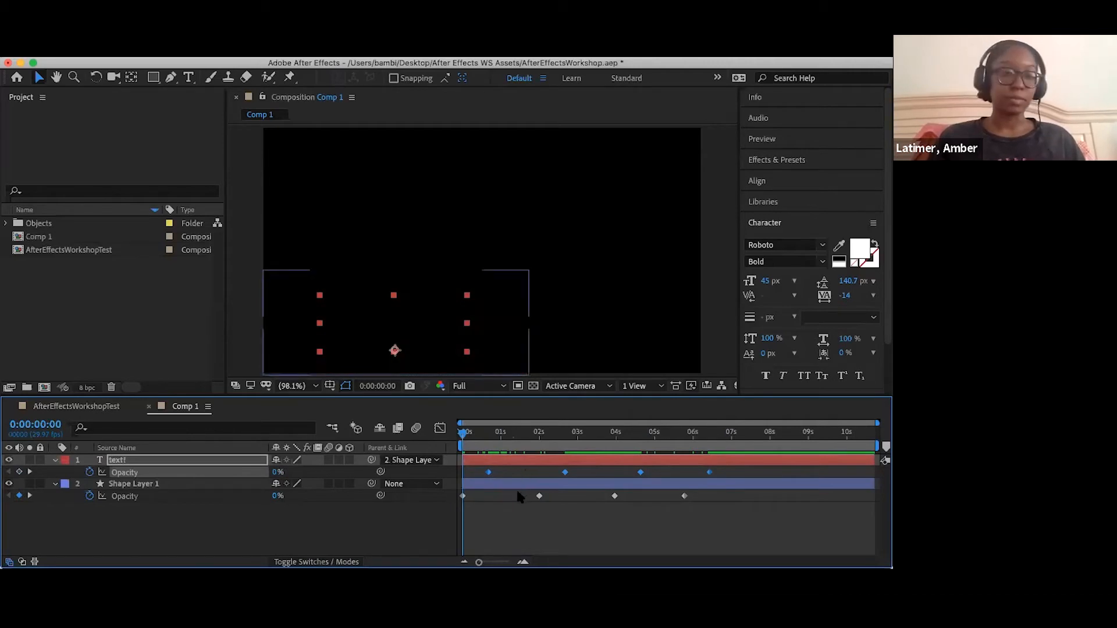
pyautogui.press('Delete')
pyautogui.click(489, 435)
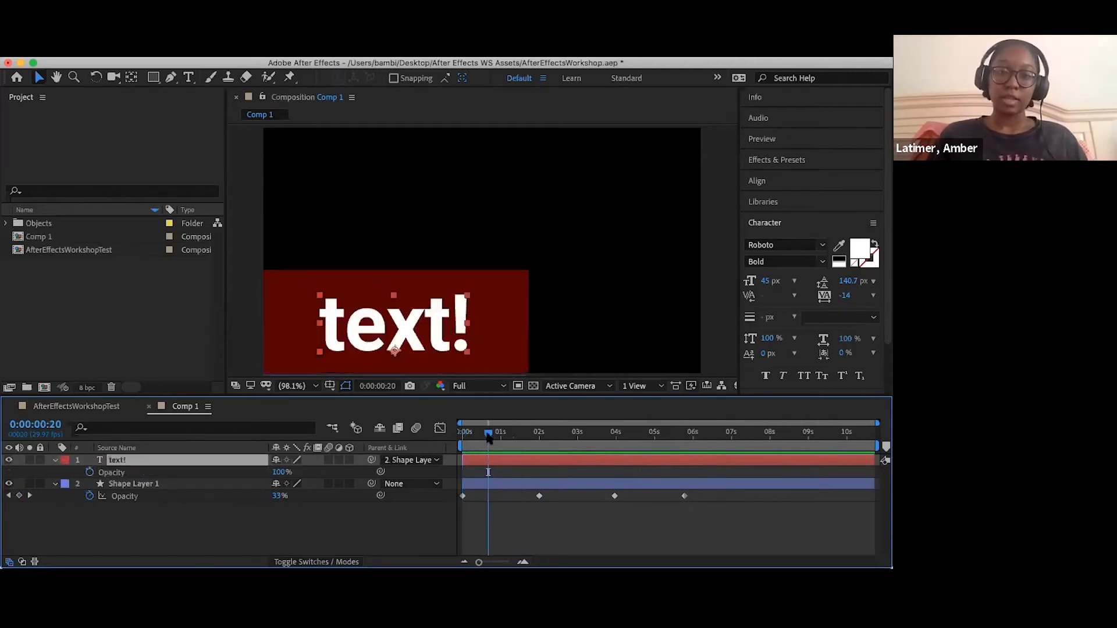
pyautogui.moveTo(488, 435); pyautogui.dragTo(405, 441)
pyautogui.press('super+z')
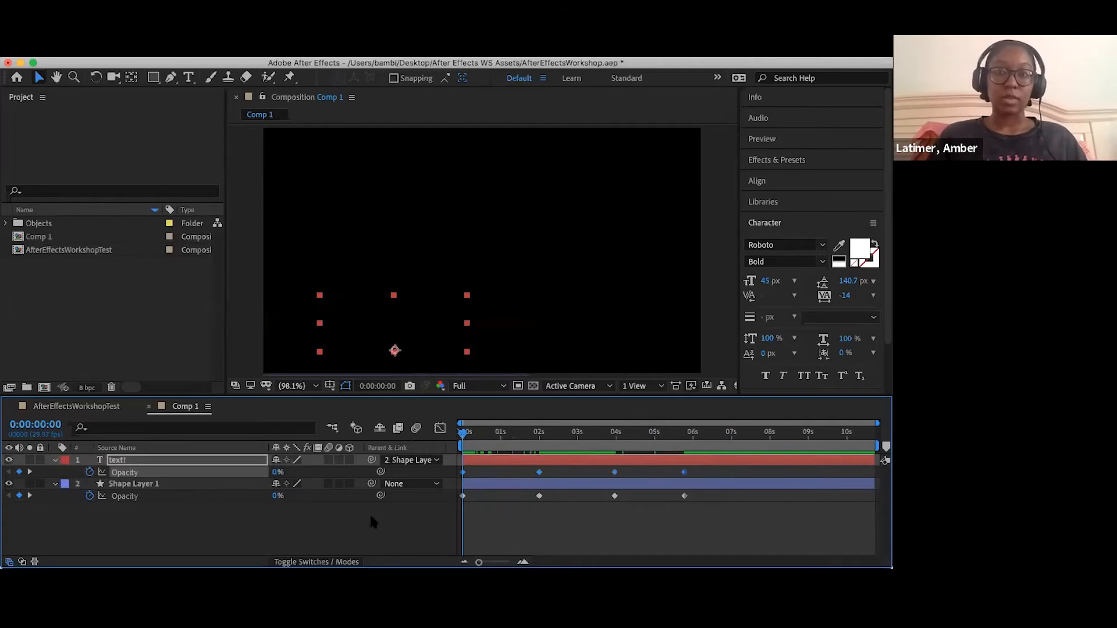
# - Deselect the text! layer and its opacity keyframes, and switch to the slide presentation on lower thirds
pyautogui.click(371, 522)
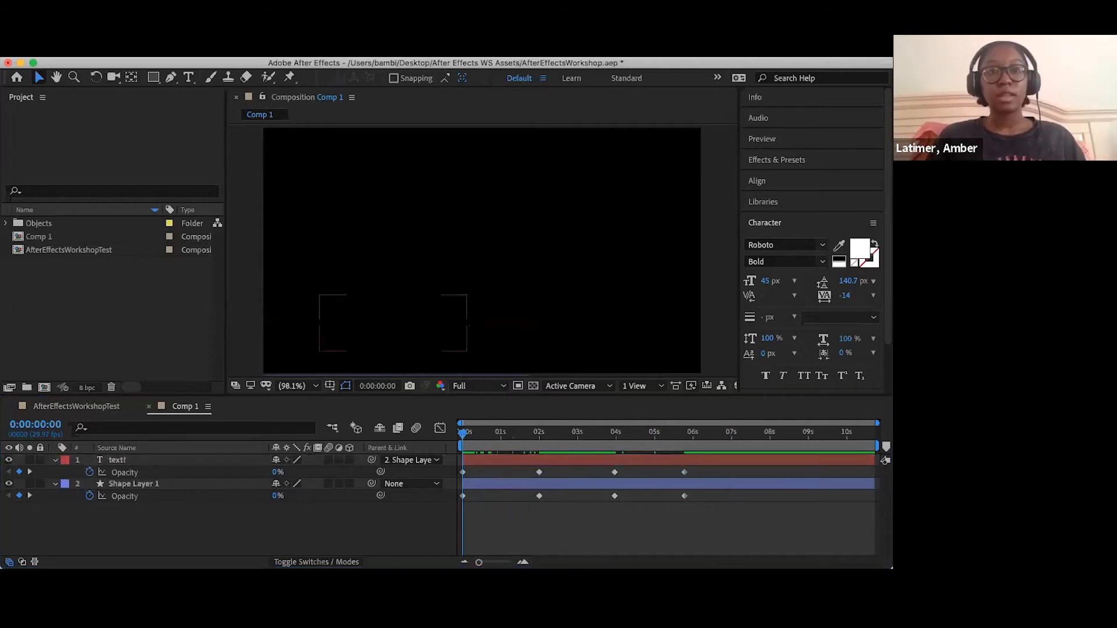
pyautogui.press('super+Tab')
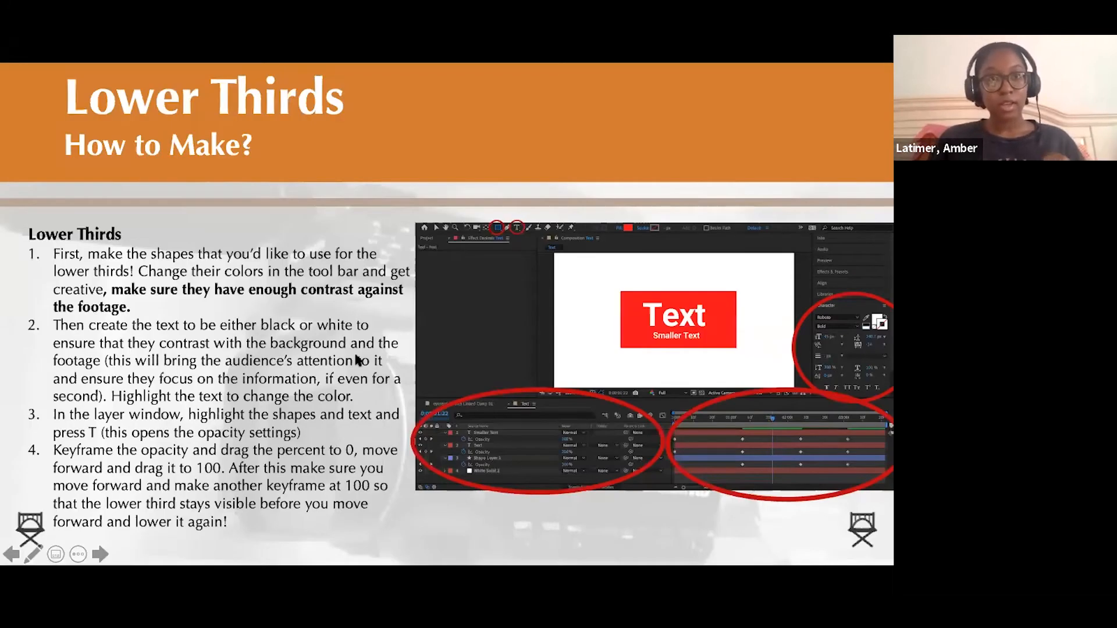
pyautogui.press('Right')
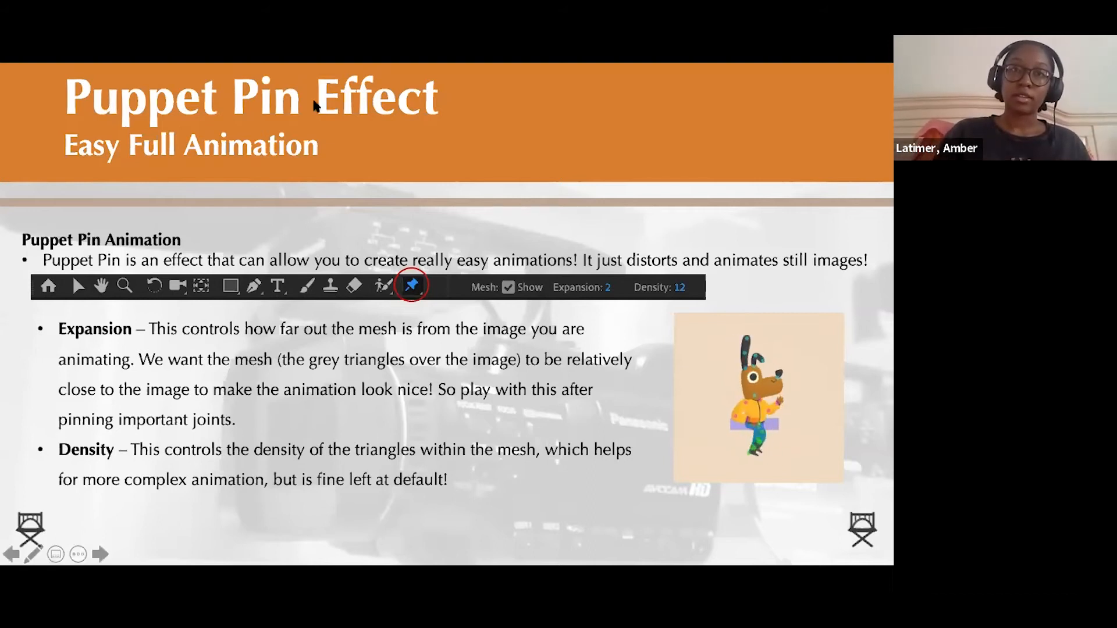
pyautogui.click(309, 246)
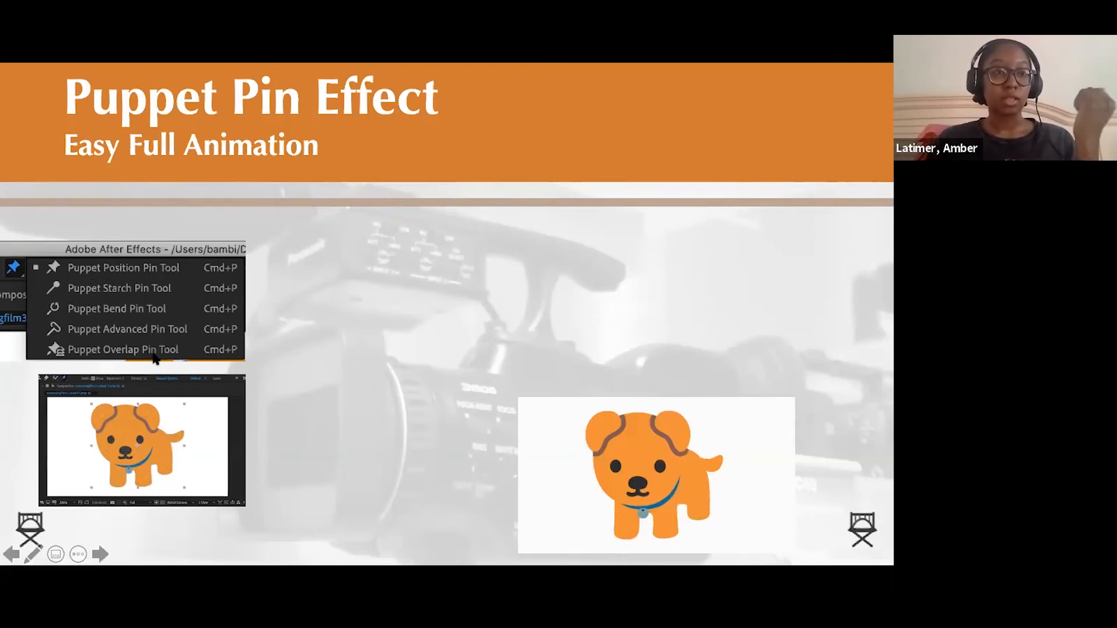
pyautogui.click(369, 317)
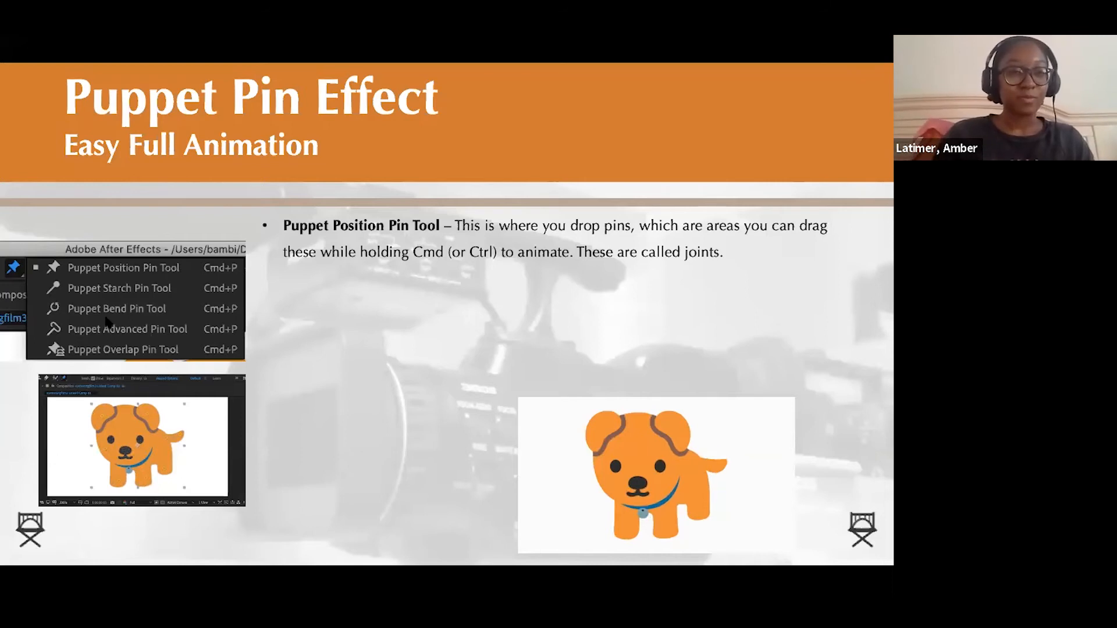
pyautogui.click(477, 351)
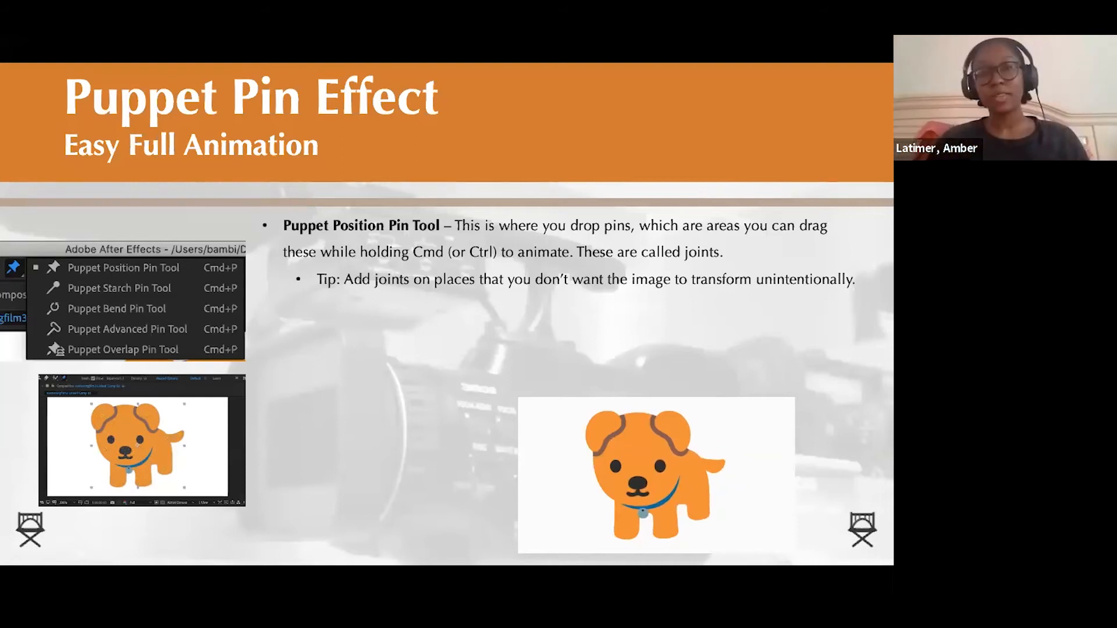
pyautogui.click(417, 288)
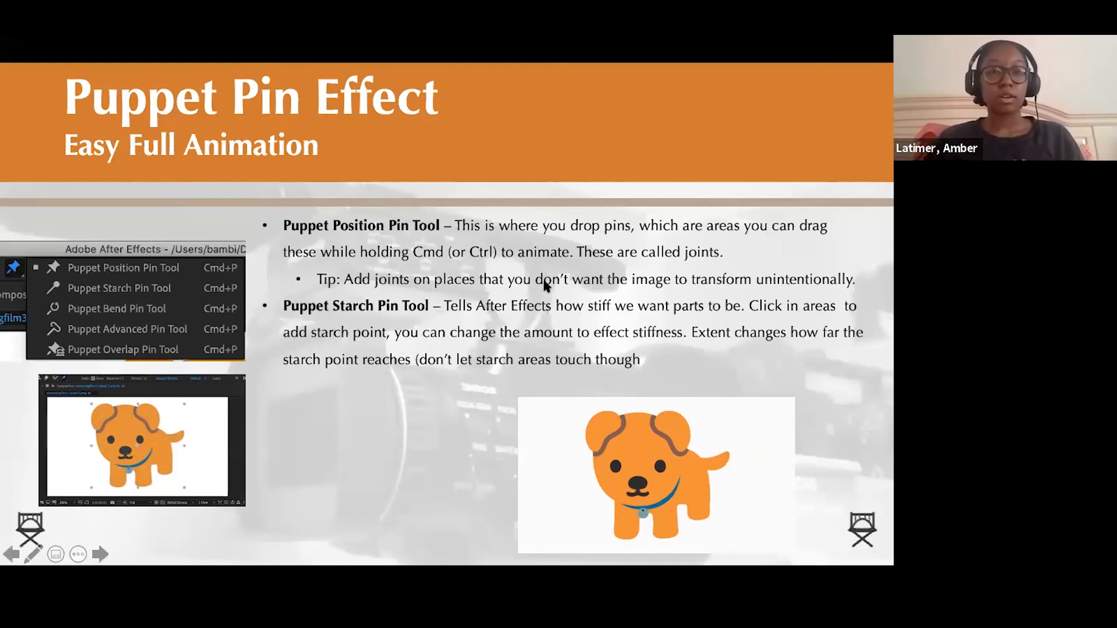
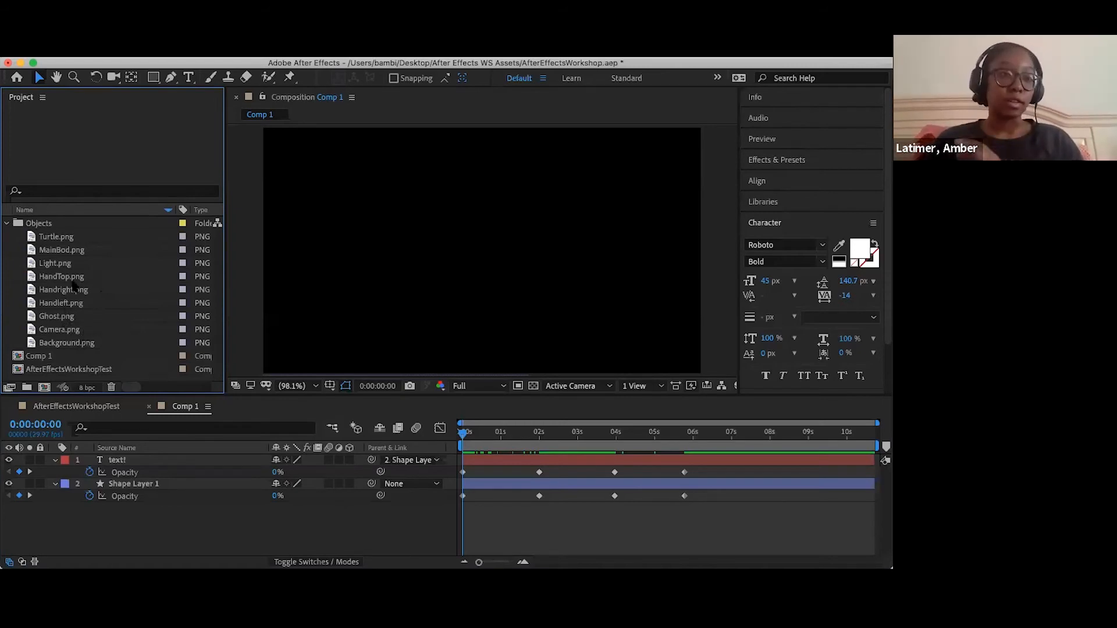
# - Add MainBod.png to Comp 1 as the top layer, scale it to 46%, and place it at about 620, 390
pyautogui.click(61, 251)
pyautogui.moveTo(311, 343); pyautogui.dragTo(478, 296)
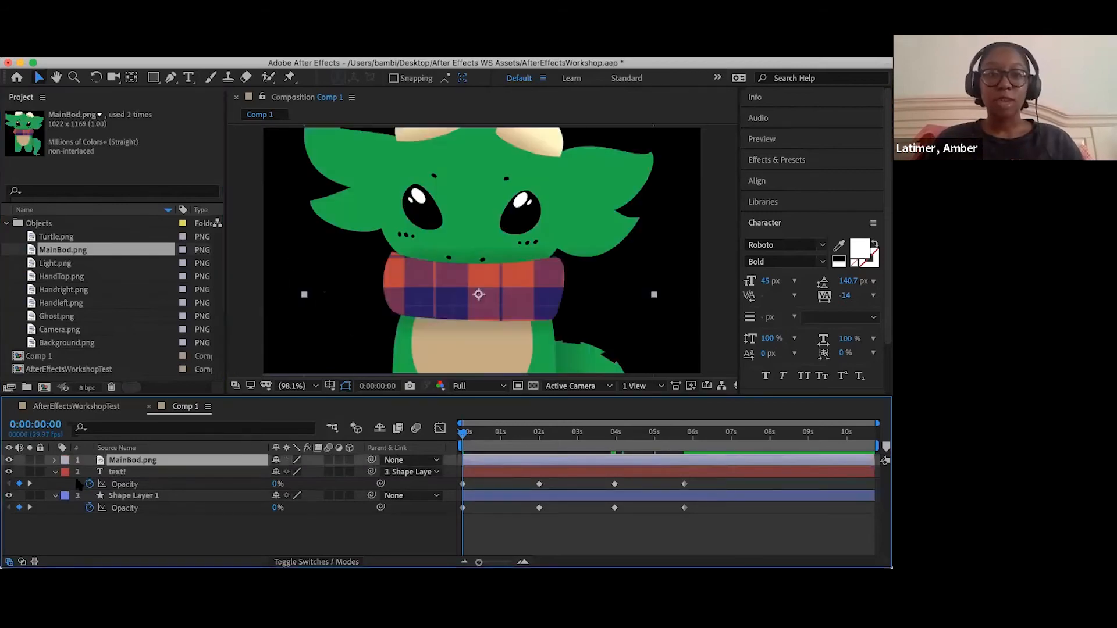
pyautogui.click(55, 460)
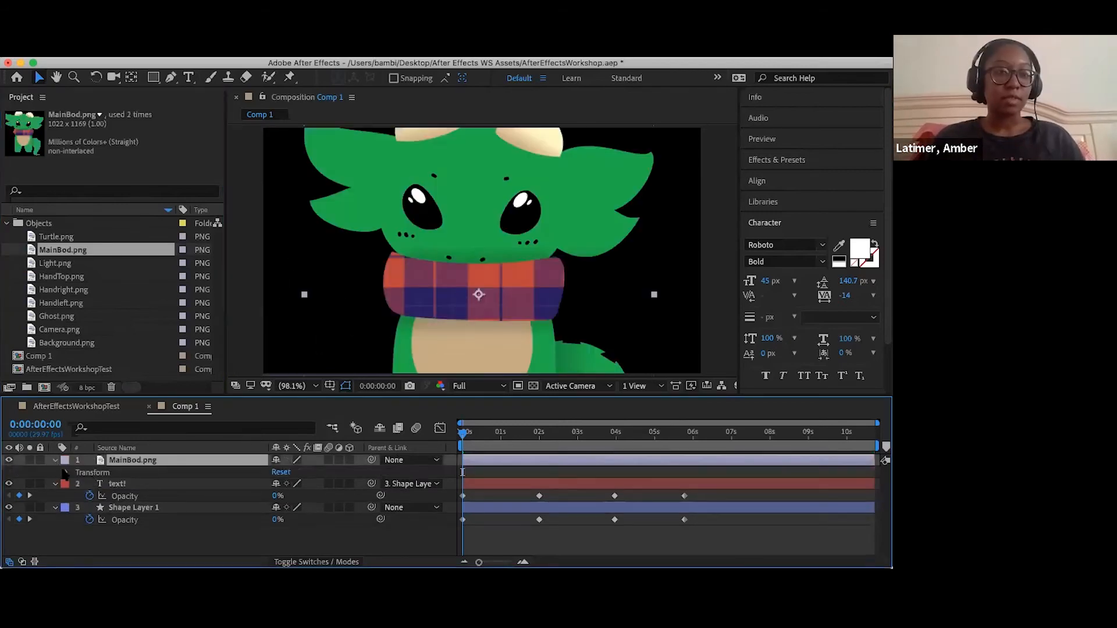
pyautogui.click(66, 473)
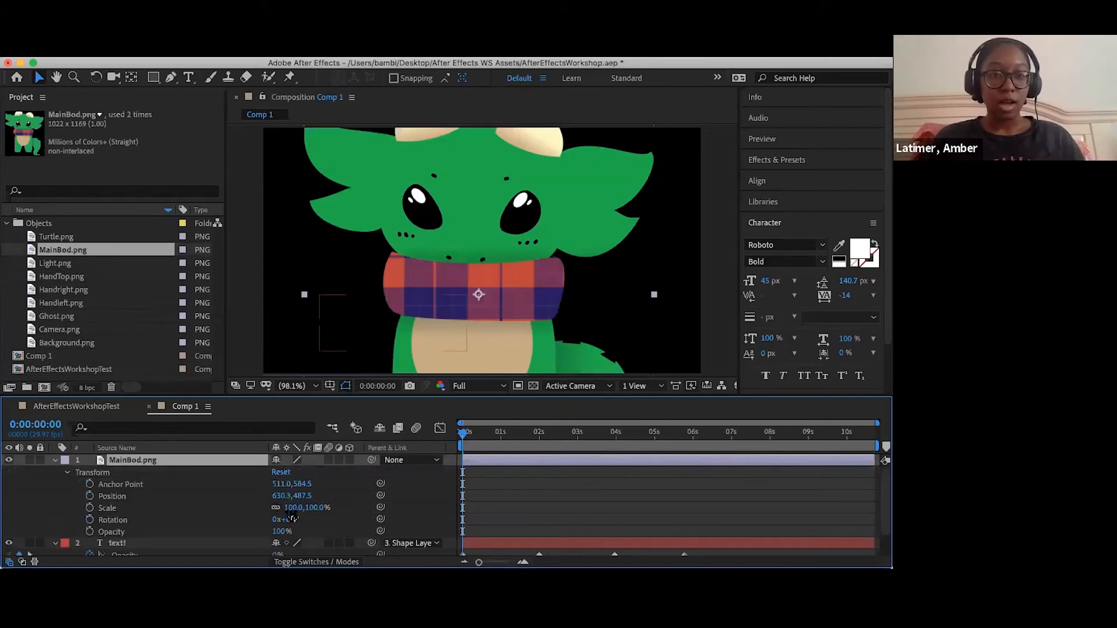
pyautogui.moveTo(291, 508); pyautogui.dragTo(225, 509)
pyautogui.moveTo(471, 312); pyautogui.dragTo(467, 278)
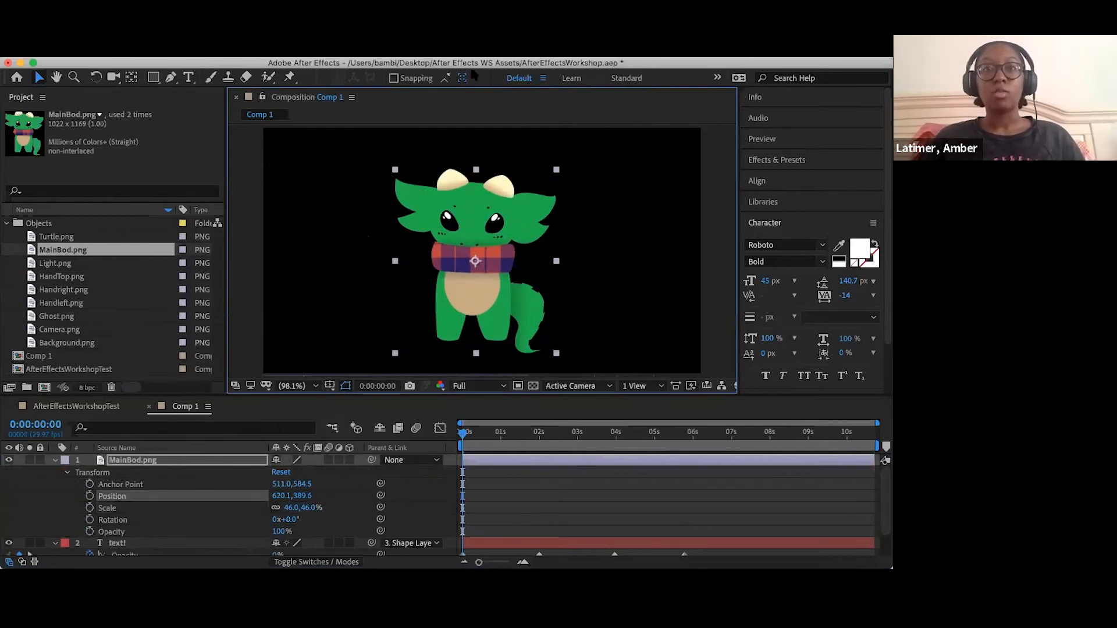
pyautogui.click(118, 52)
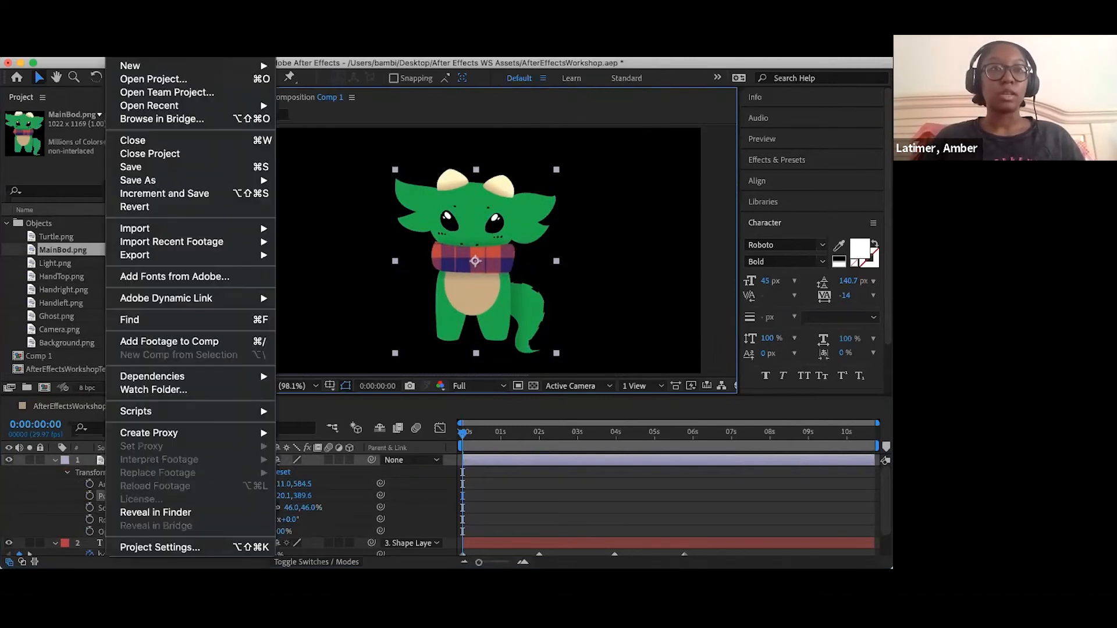
pyautogui.click(219, 129)
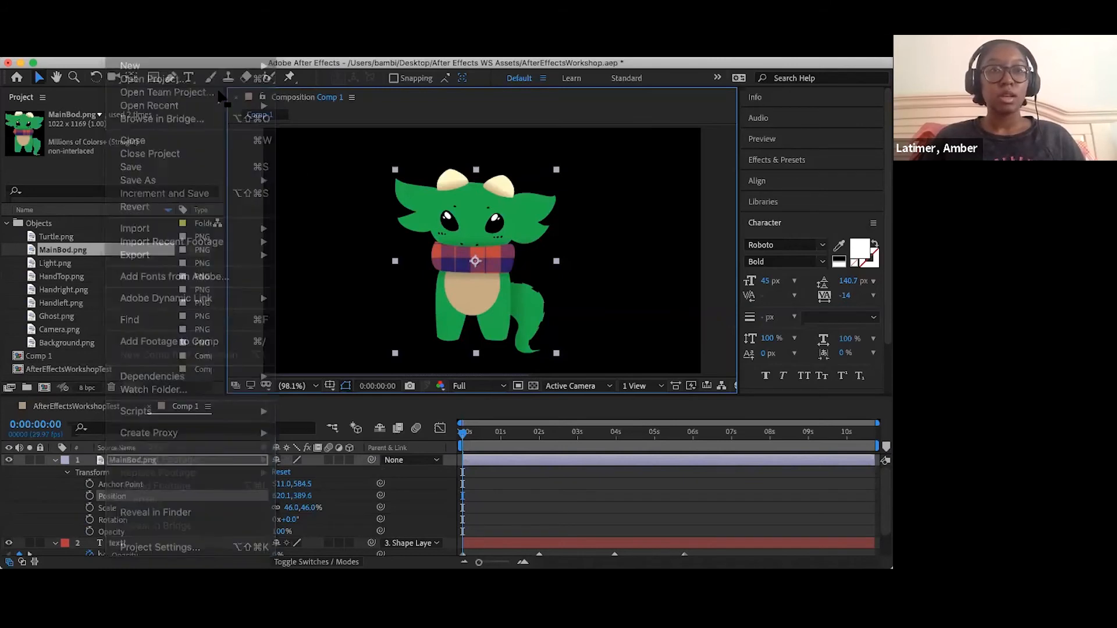
pyautogui.click(532, 53)
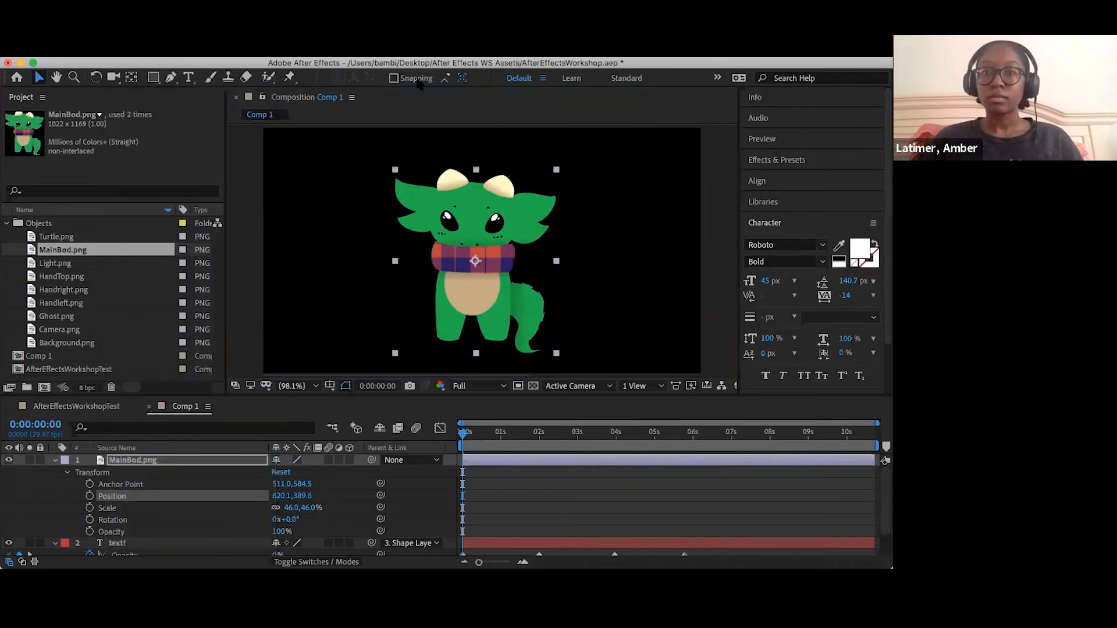
# - Place puppet position pins on the dragon's belly, both feet, tail tip and forehead
pyautogui.click(288, 78)
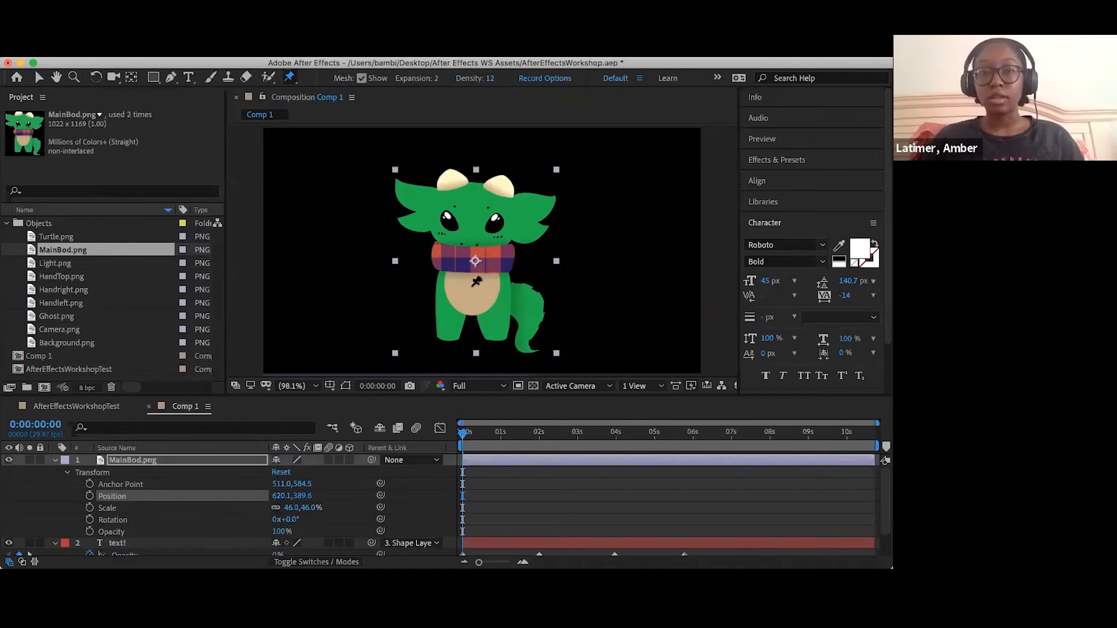
pyautogui.click(472, 285)
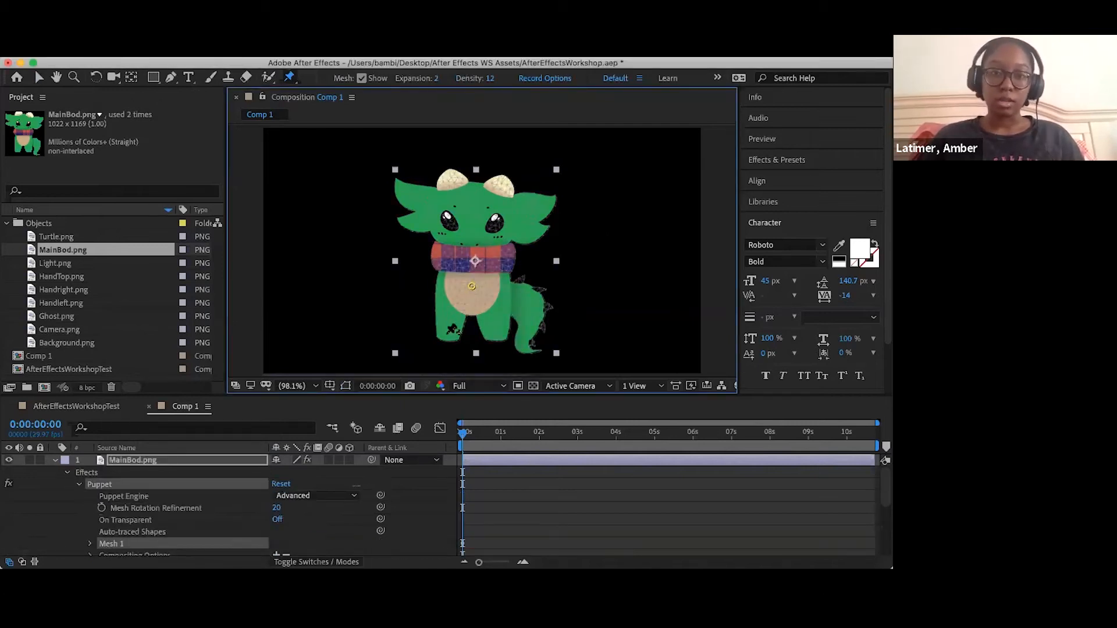
pyautogui.click(447, 334)
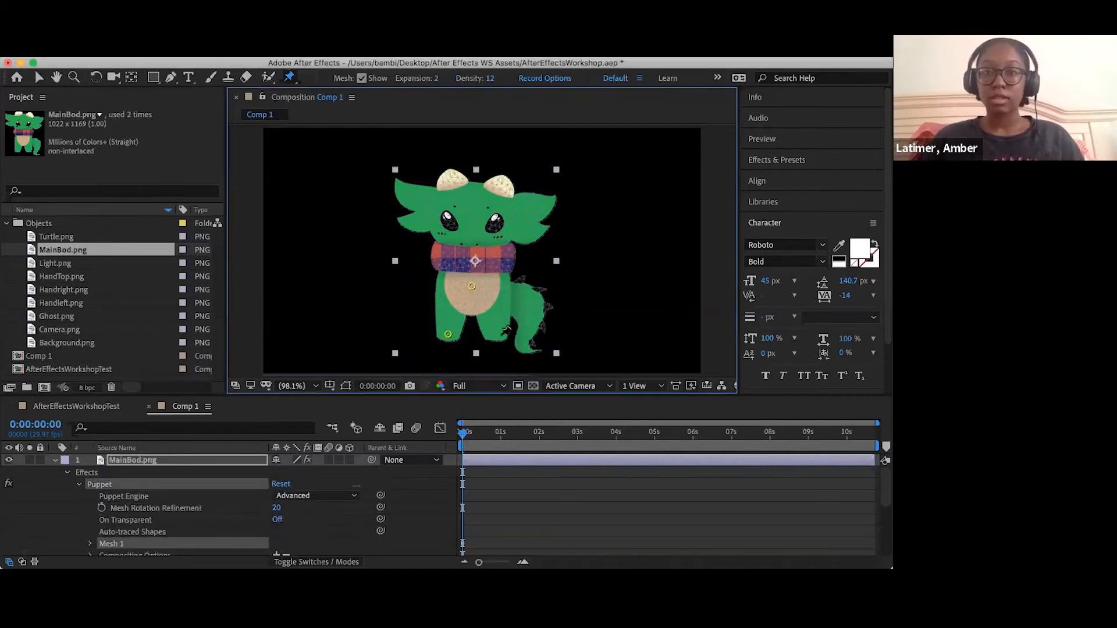
pyautogui.click(499, 334)
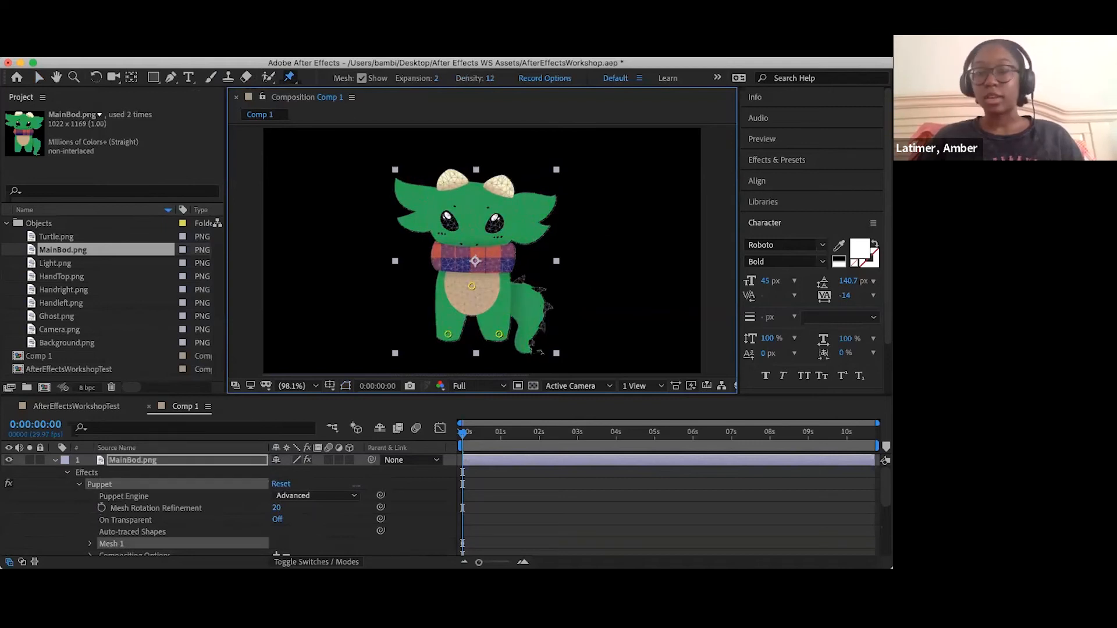
pyautogui.click(521, 344)
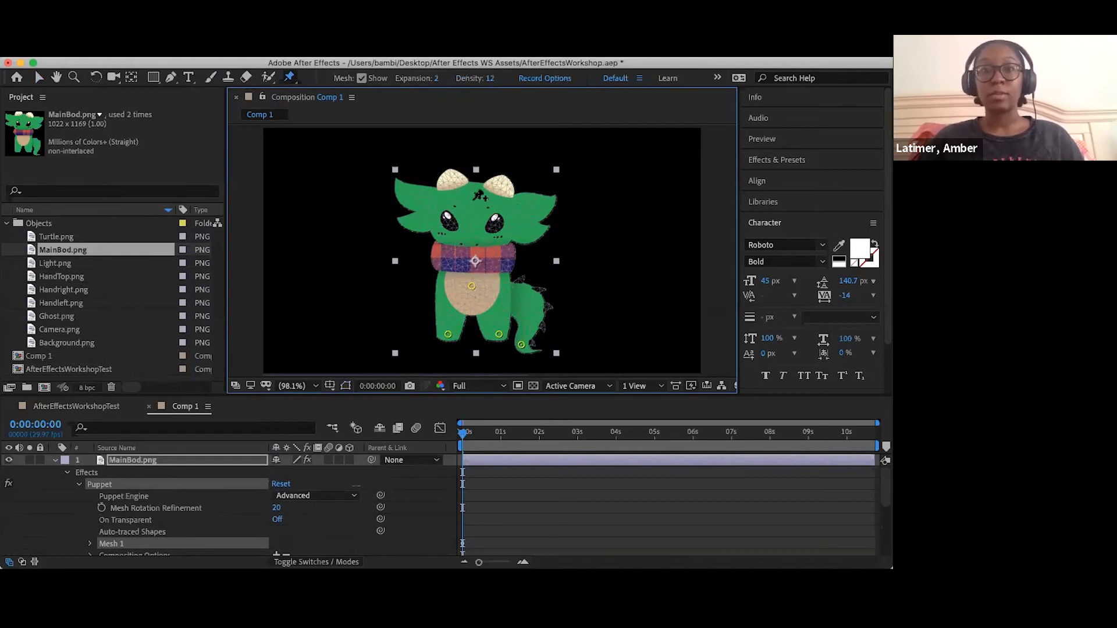
pyautogui.click(471, 213)
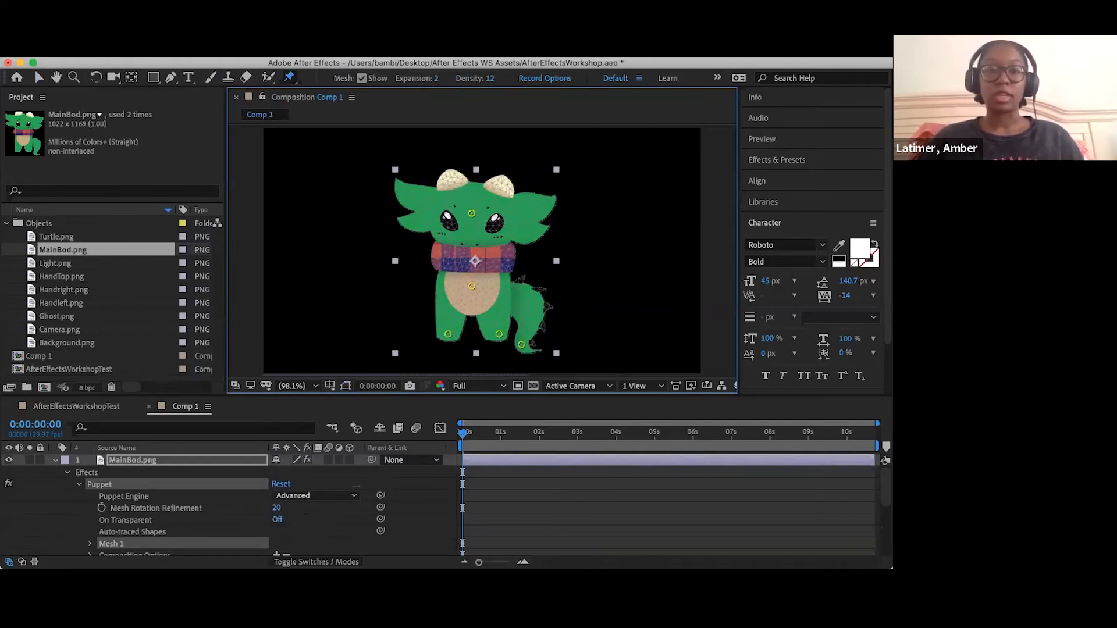
# - Stiffen both of the dragon's legs with two puppet starch pins on each, just above the foot pins
pyautogui.click(294, 81)
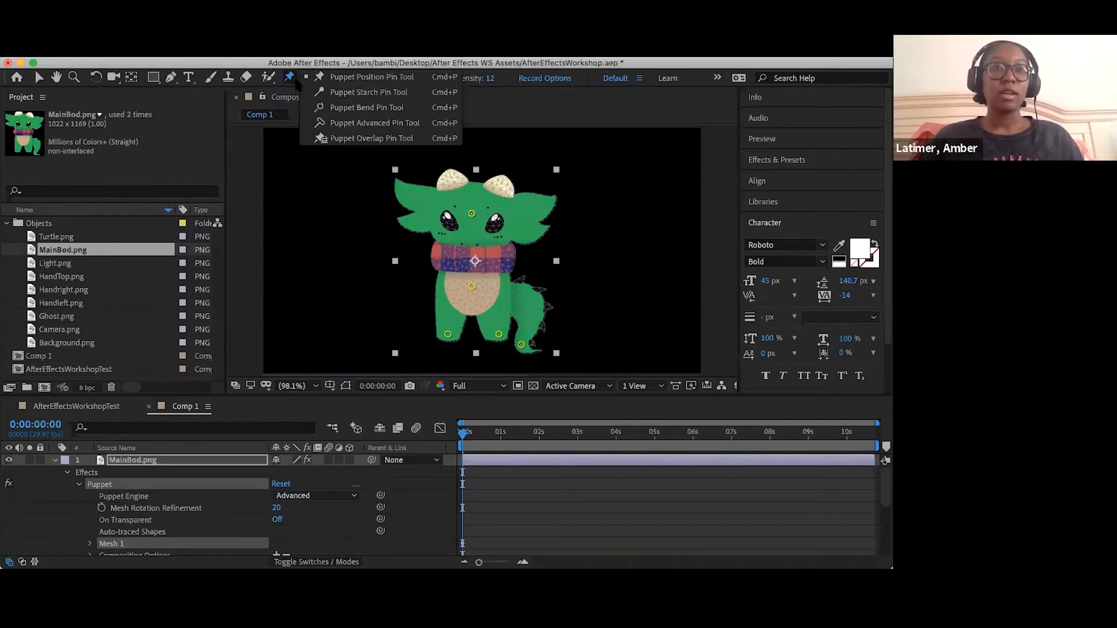
pyautogui.click(317, 92)
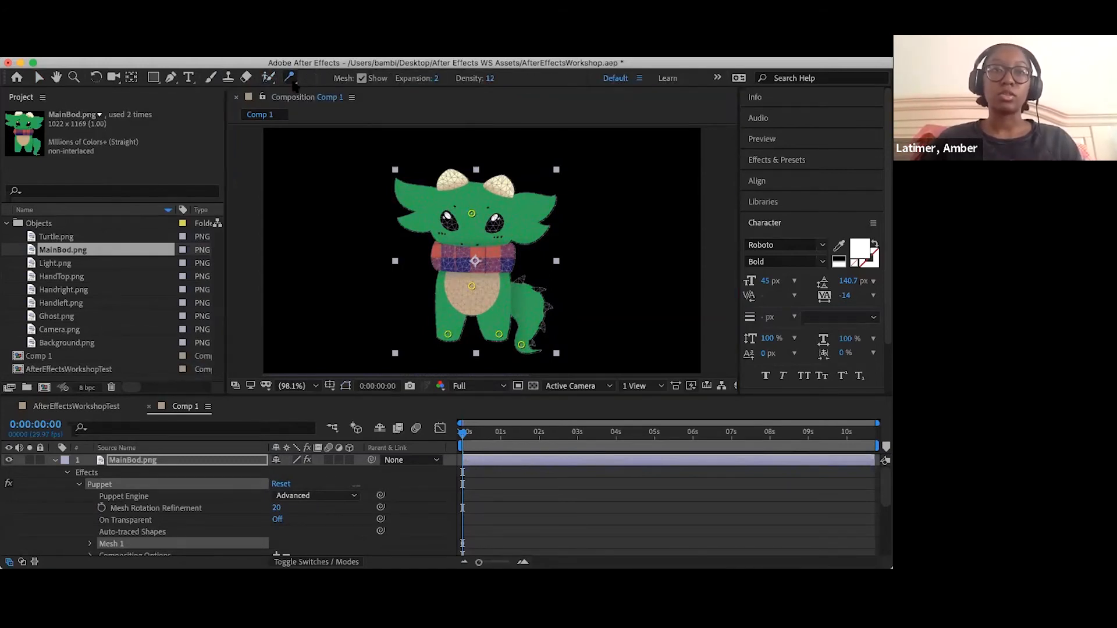
pyautogui.click(453, 319)
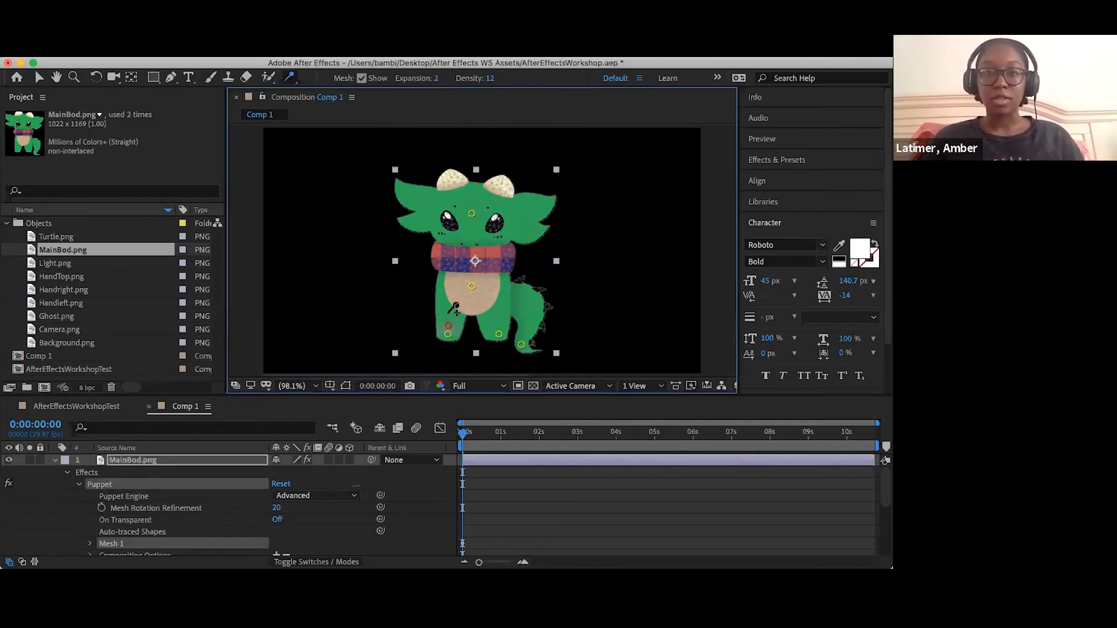
pyautogui.click(449, 313)
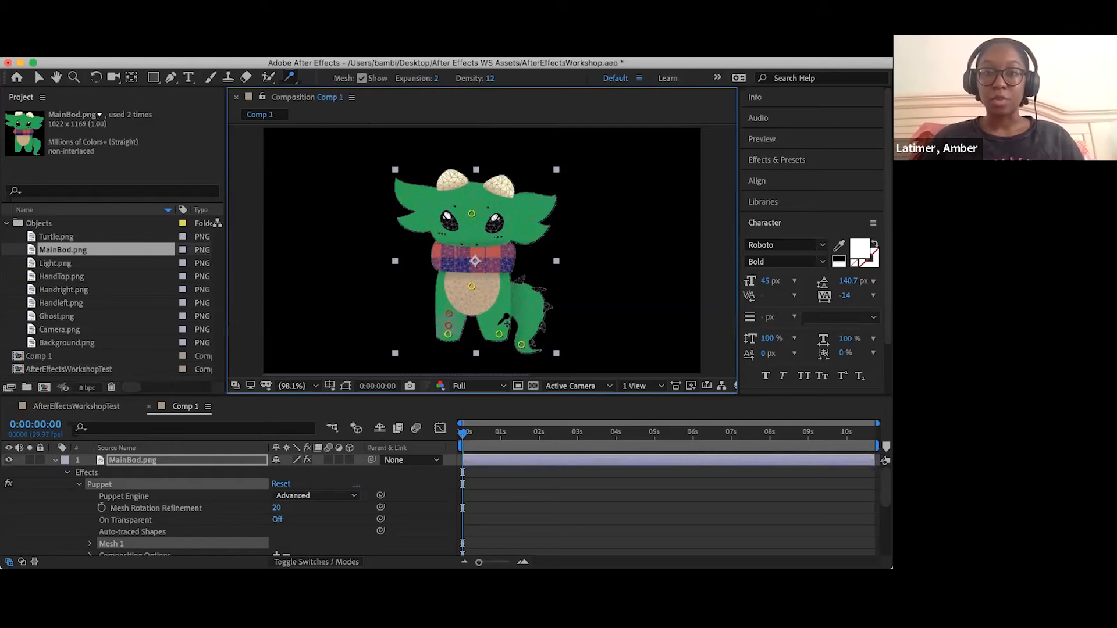
pyautogui.click(499, 325)
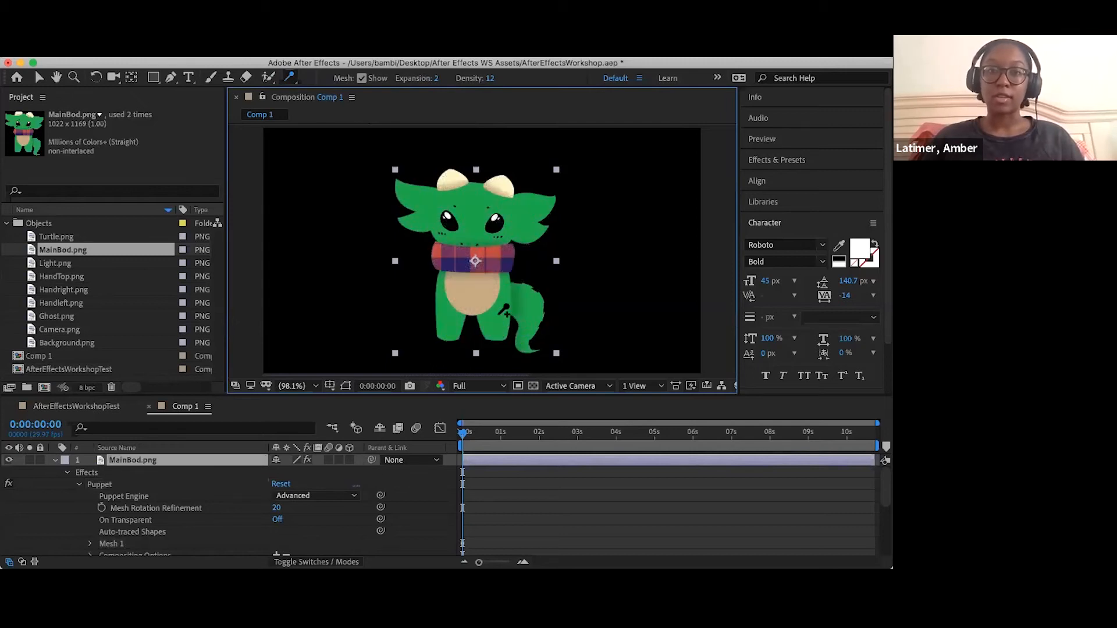
pyautogui.click(497, 316)
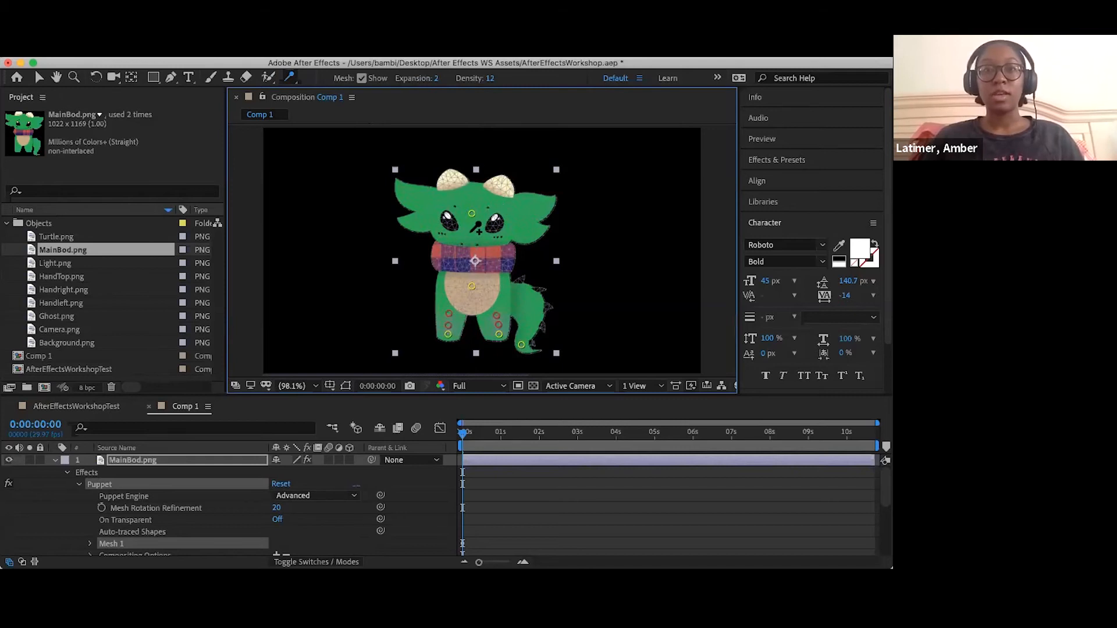
# - Add puppet starch pins across the dragon's face, above and below the forehead pin and around both eyes, then deselect the mesh
pyautogui.click(472, 224)
pyautogui.click(471, 238)
pyautogui.click(472, 196)
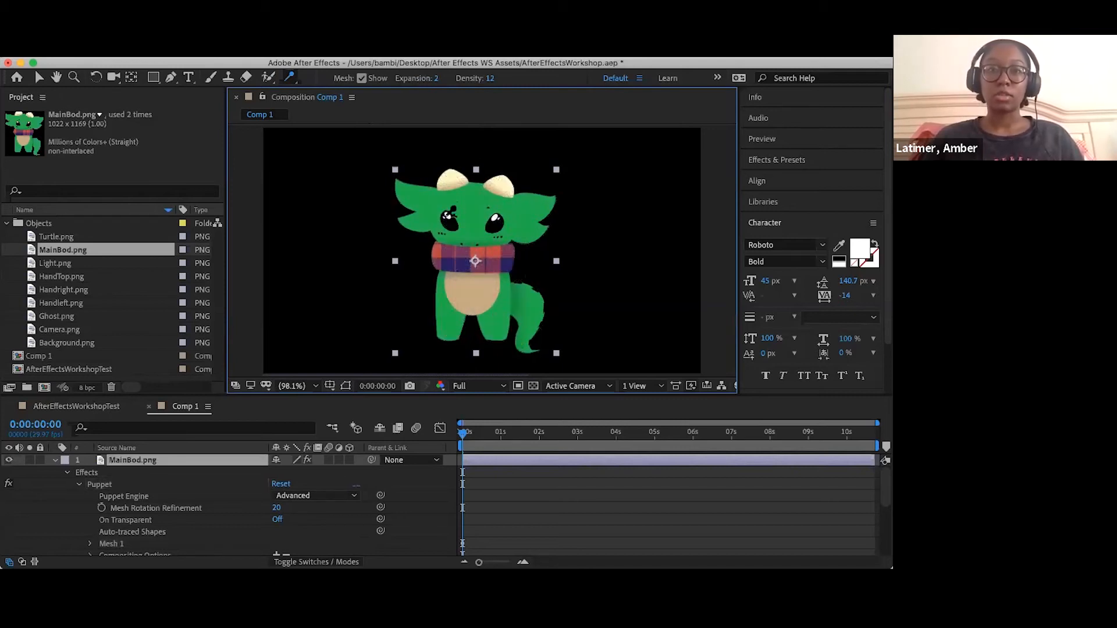
pyautogui.click(448, 217)
pyautogui.click(462, 214)
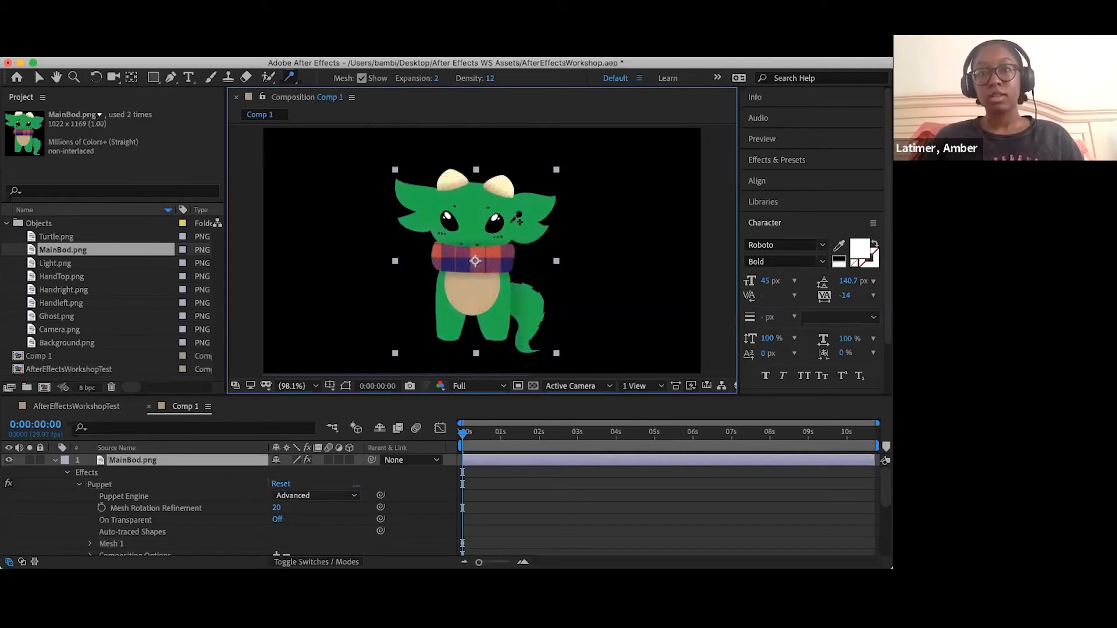
pyautogui.click(503, 220)
pyautogui.click(587, 137)
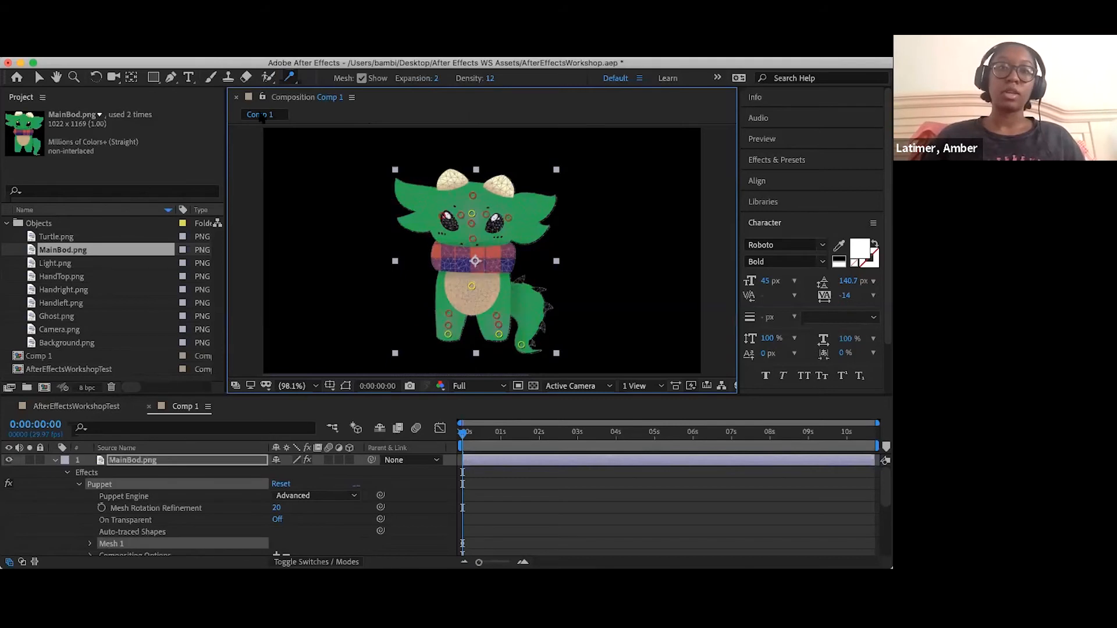
# - Switch to the Puppet Position Pin tool, try moving the left foot's pin toward the other leg, and undo the move
pyautogui.click(289, 79)
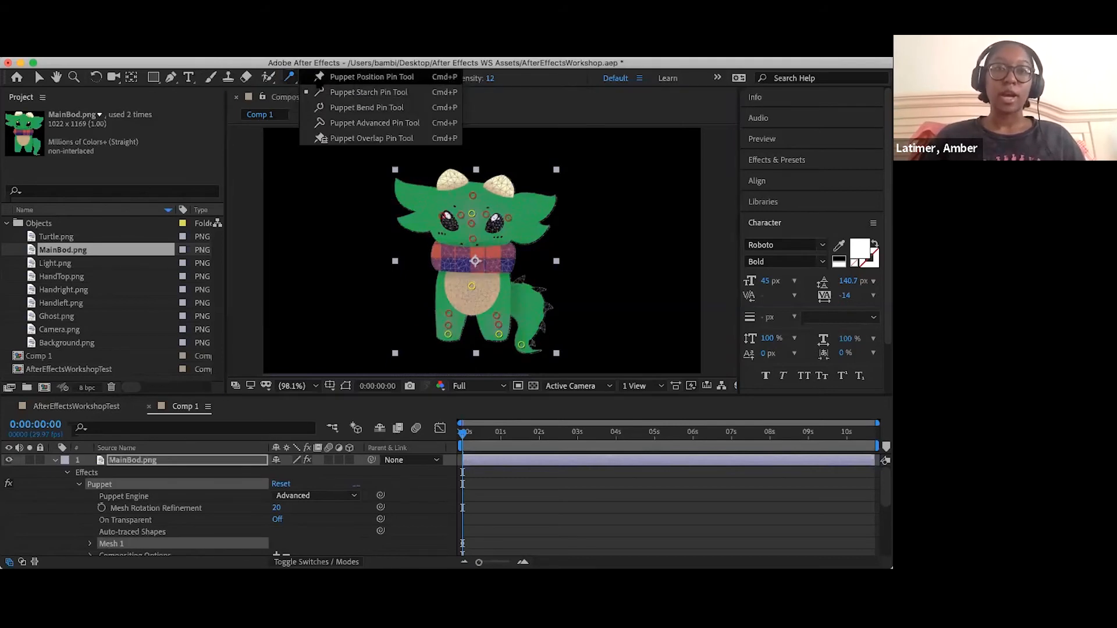
pyautogui.click(318, 79)
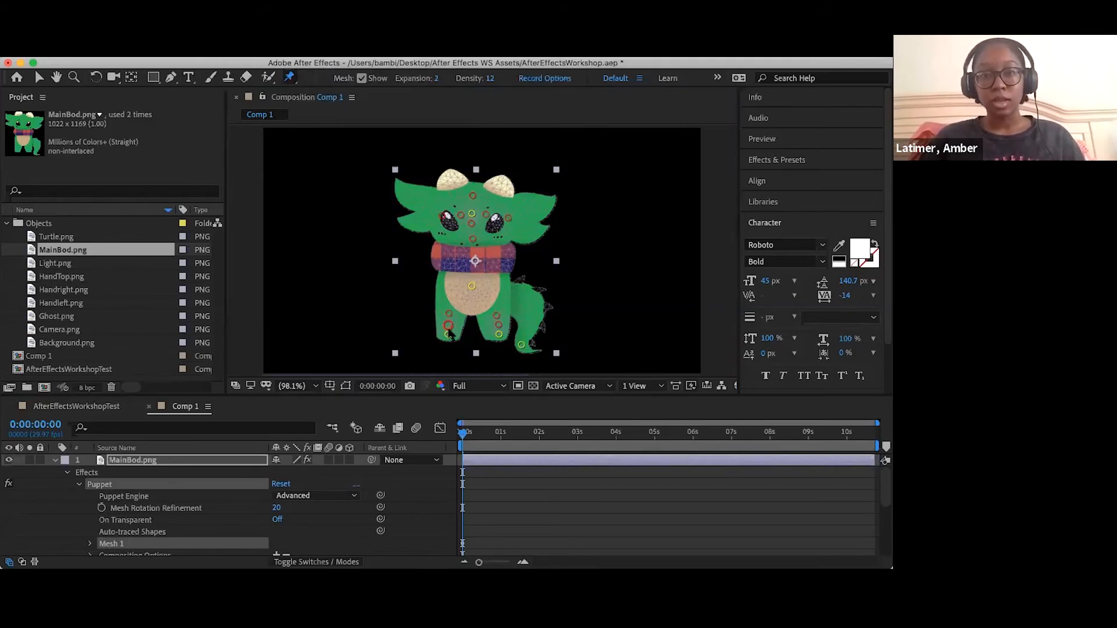
pyautogui.moveTo(448, 335); pyautogui.dragTo(492, 329)
pyautogui.press('super+z')
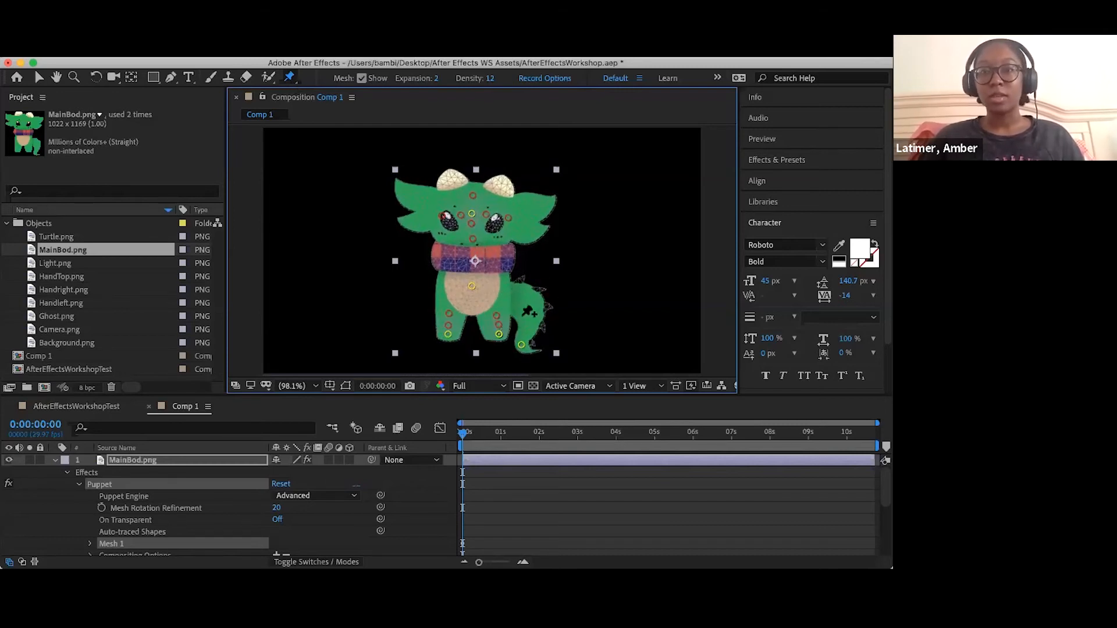
# - Add a position pin on the upper part of the tail, try bending the right leg inward by its foot pin, and undo the bend
pyautogui.click(561, 328)
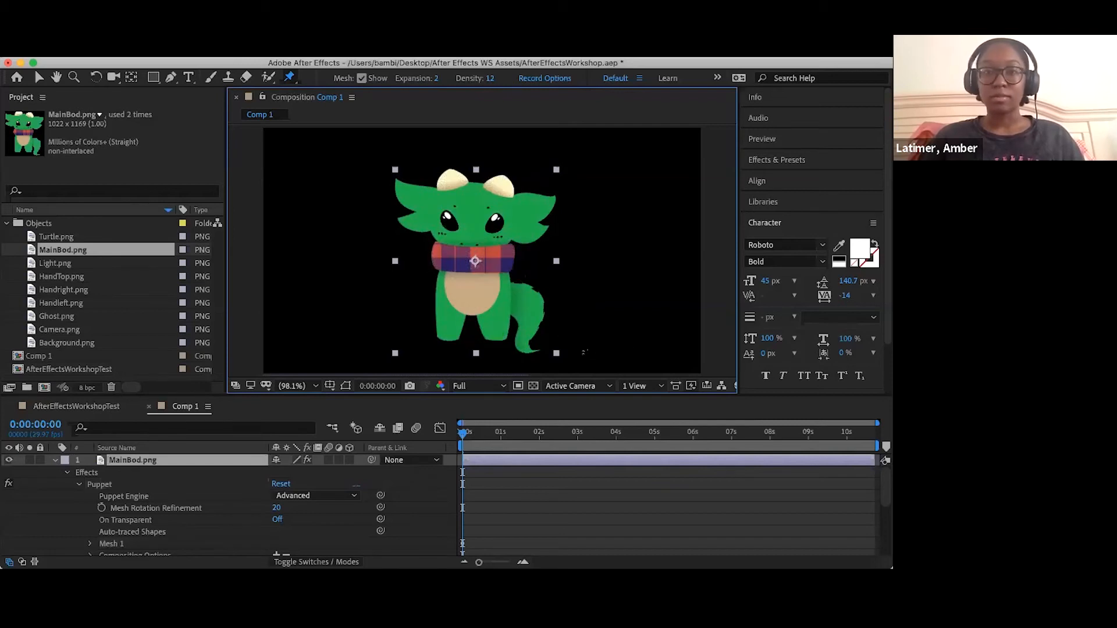
pyautogui.click(523, 339)
pyautogui.moveTo(498, 334); pyautogui.dragTo(475, 326)
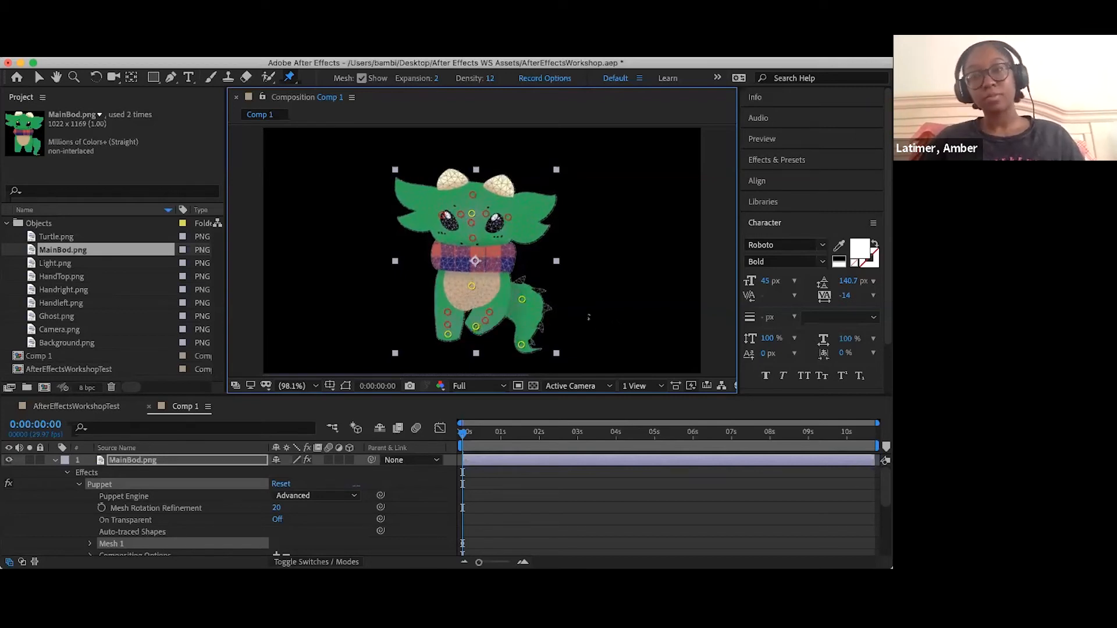
pyautogui.press('super+z')
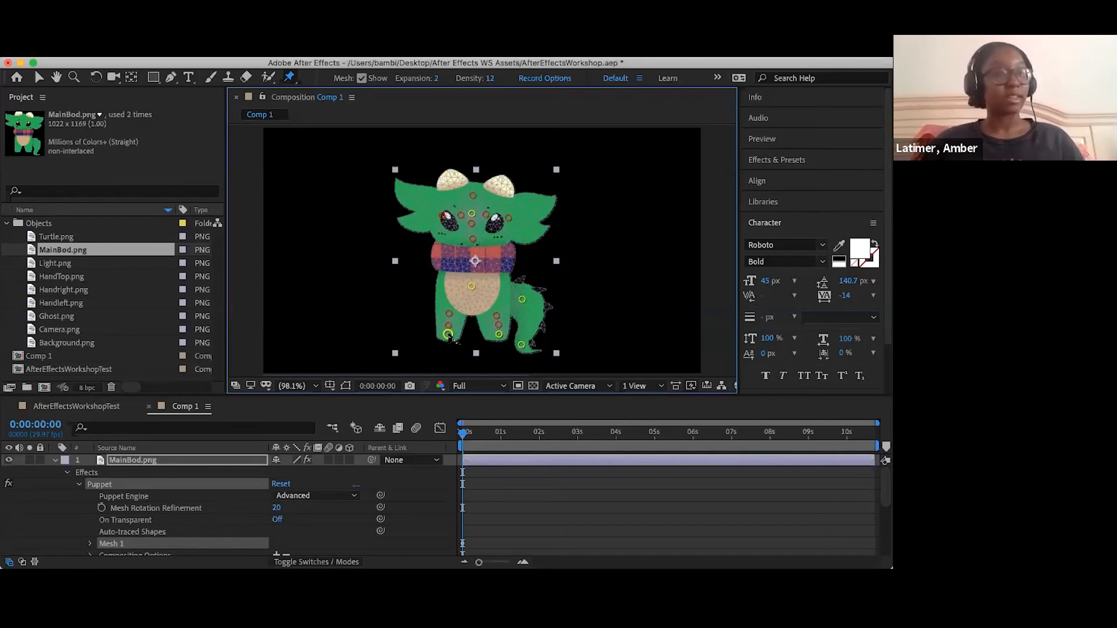
# - Record a swinging motion of the left foot's position pin in real time, starting at 0:00:00:00
pyautogui.moveTo(448, 335)
pyautogui.mouseDown()
pyautogui.moveTo(416, 333)
pyautogui.moveTo(447, 334)
pyautogui.moveTo(415, 313)
pyautogui.moveTo(450, 335)
pyautogui.mouseUp()
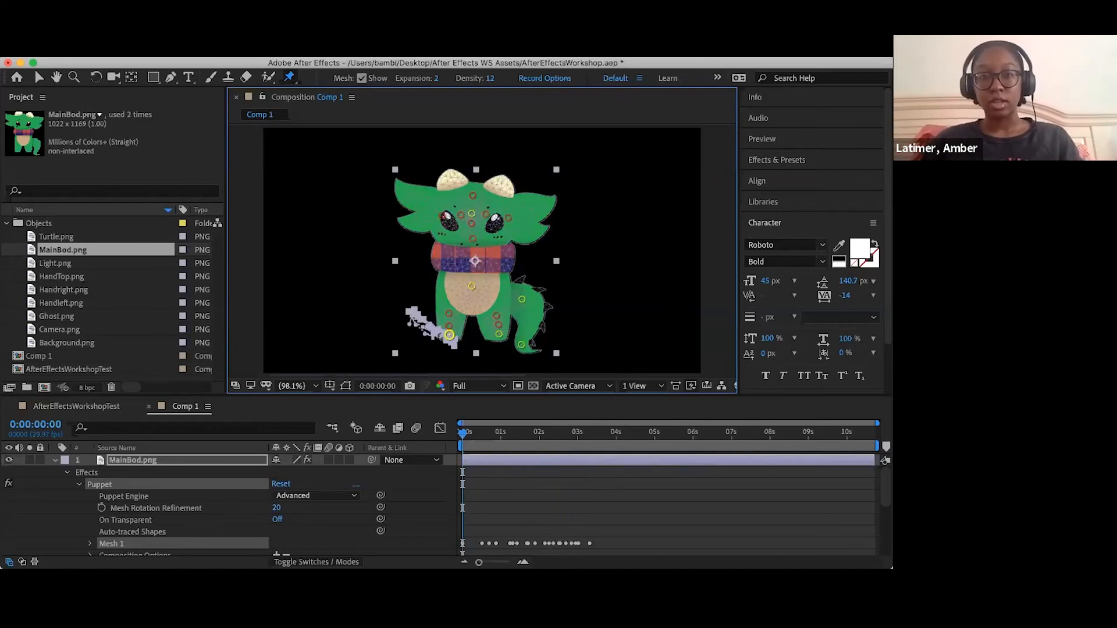
# - Examine the left foot's recorded motion path up close at 200%, and preview the leg animation from the start of Comp 1
pyautogui.scroll(1, 434, 346)
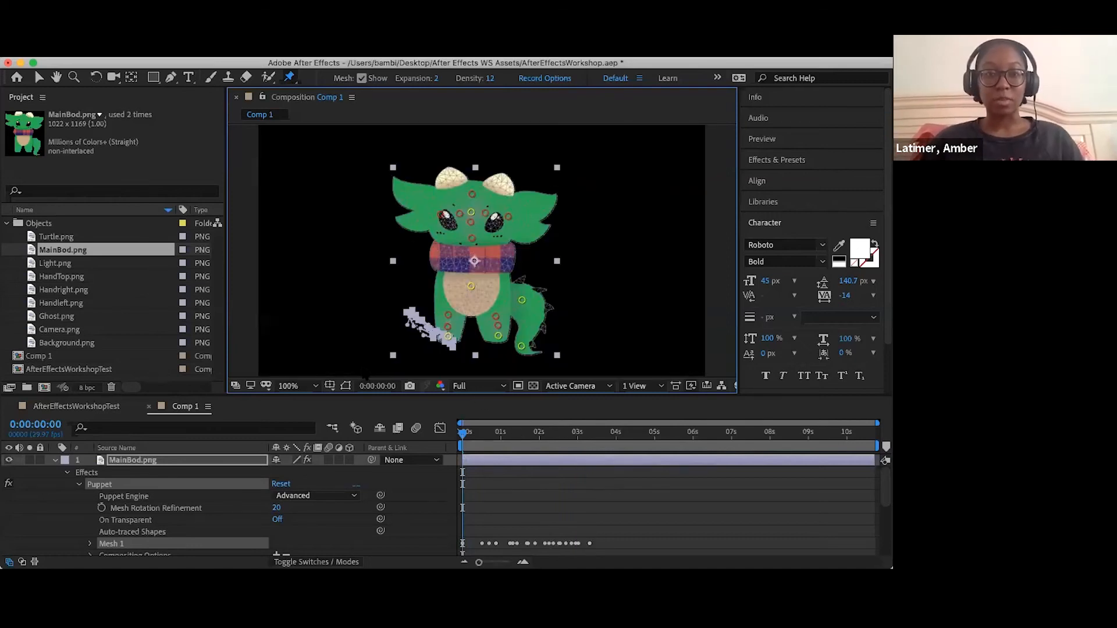
pyautogui.click(303, 387)
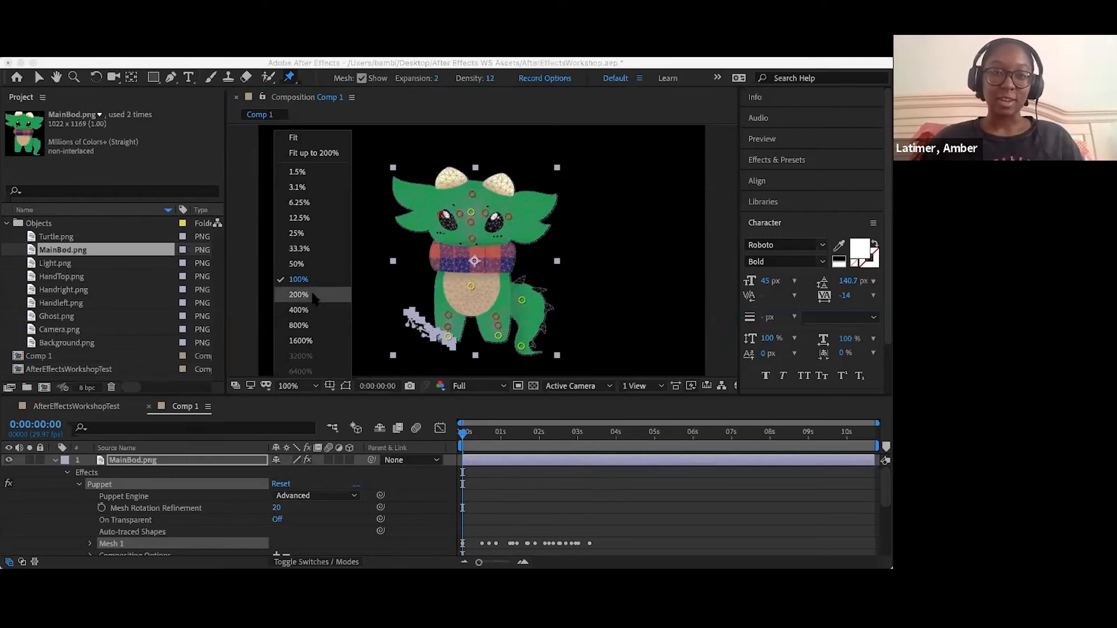
pyautogui.click(299, 295)
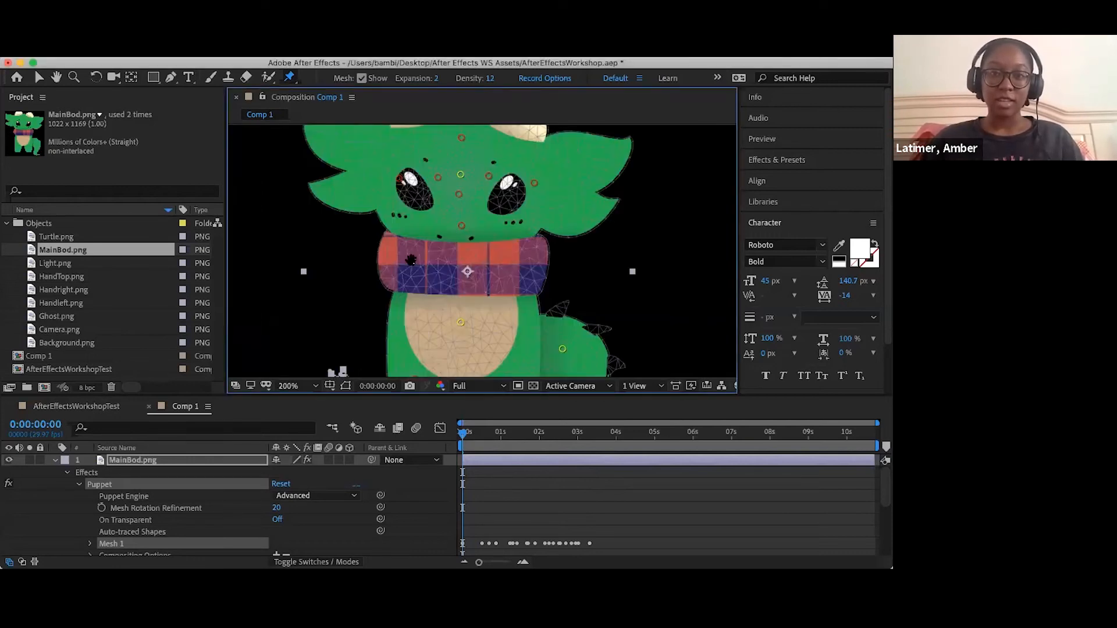
pyautogui.moveTo(394, 297); pyautogui.dragTo(410, 164)
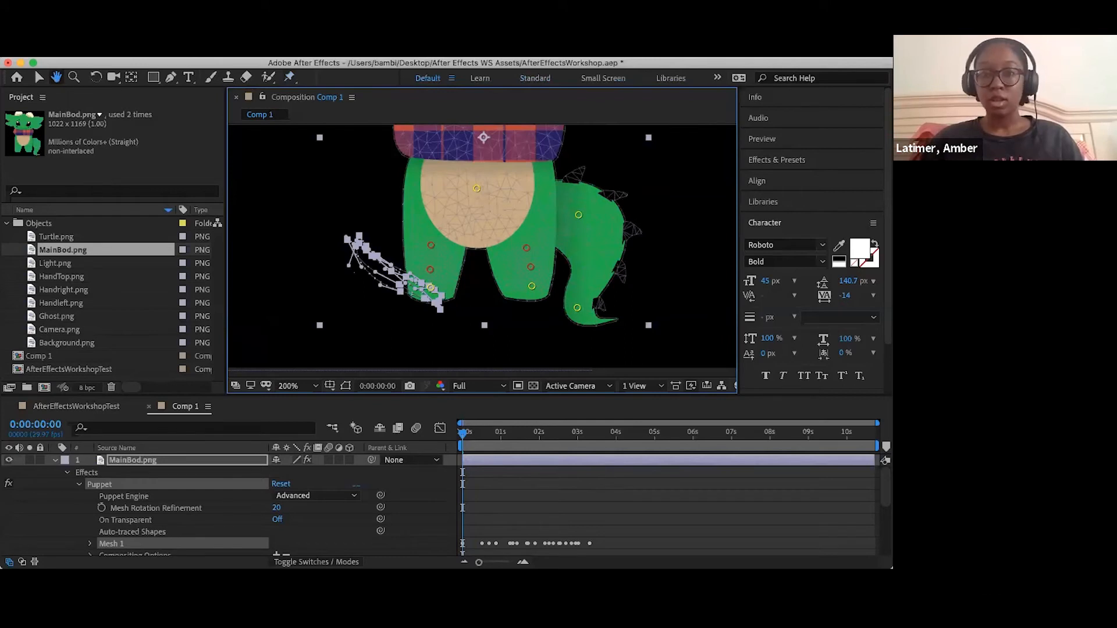
pyautogui.click(298, 386)
pyautogui.click(463, 438)
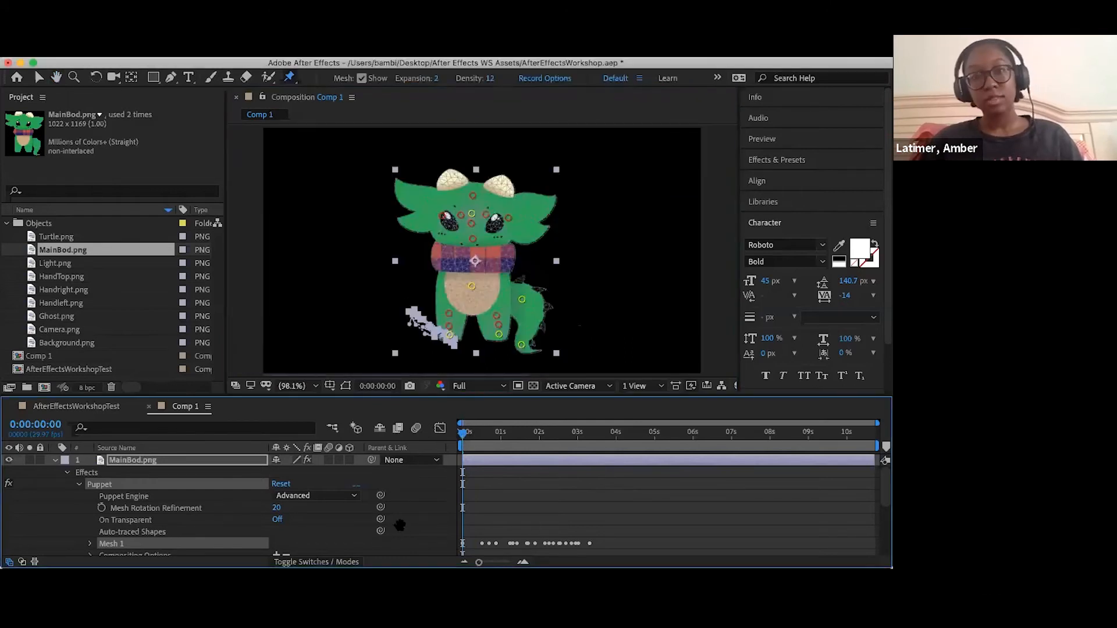
pyautogui.press('space')
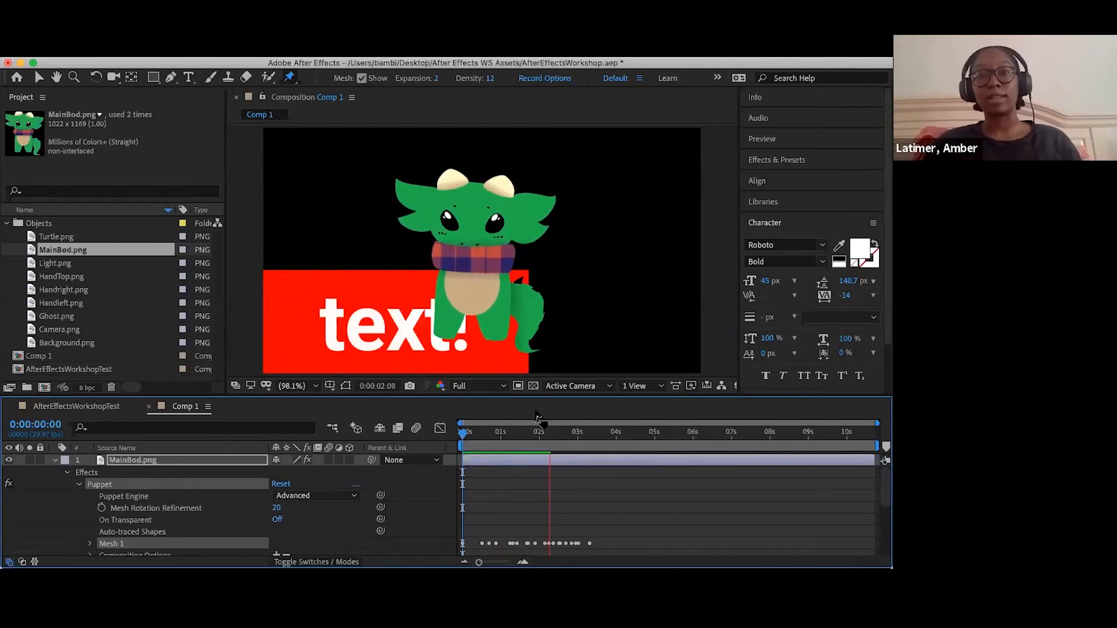
# - Preview the recorded leg animation in Comp 1 from 0:00:00:05, and play it again from 0:00:00:07
pyautogui.press('space')
pyautogui.moveTo(503, 432); pyautogui.dragTo(469, 433)
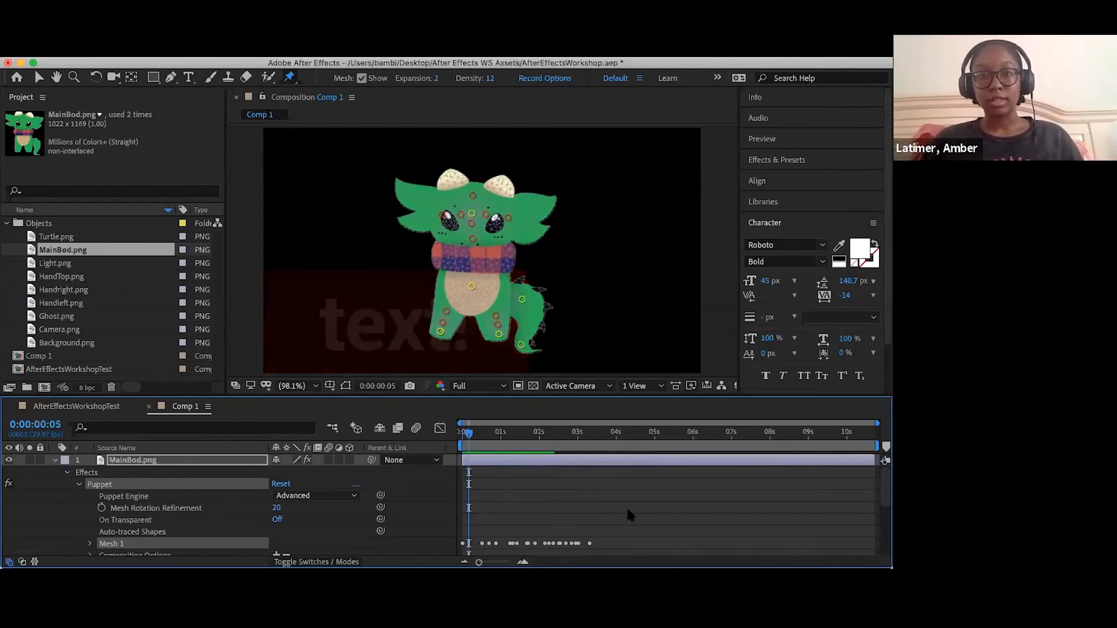
pyautogui.press('space')
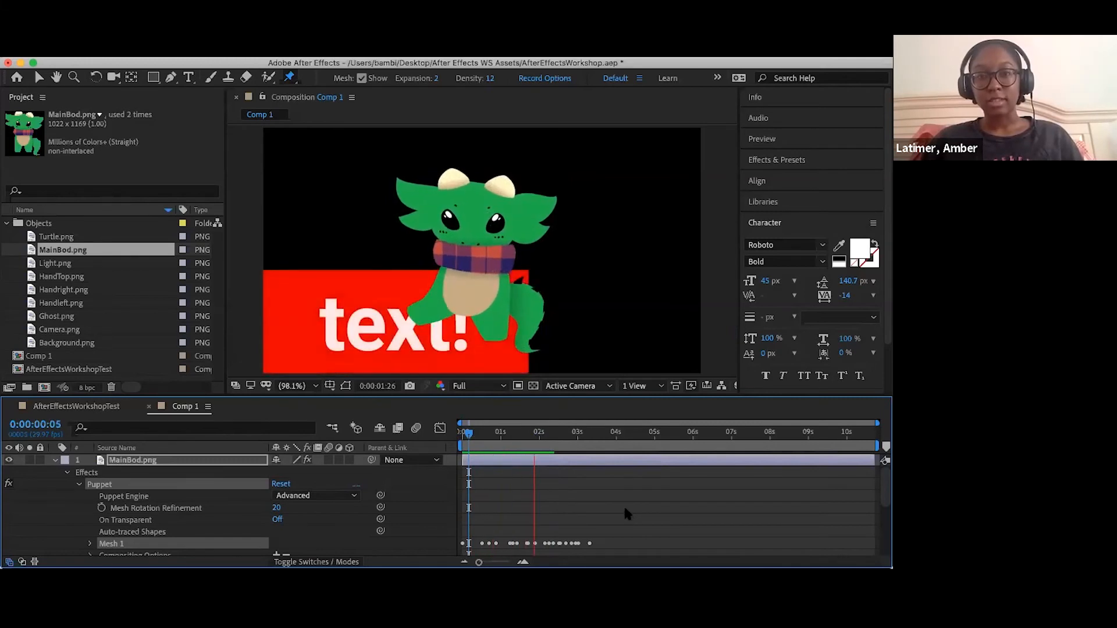
pyautogui.press('space')
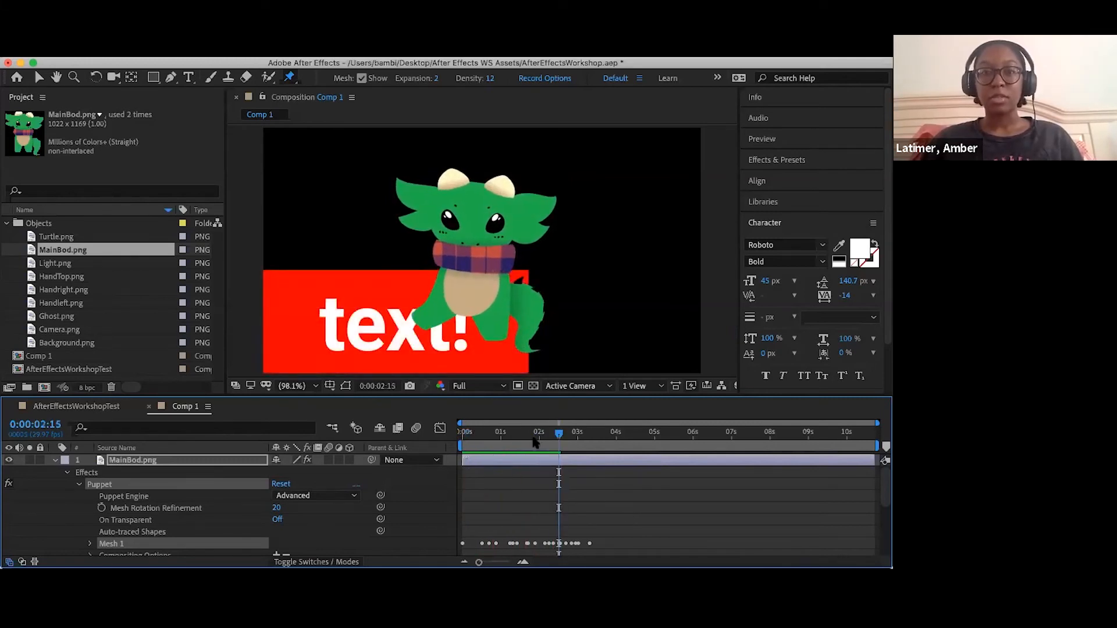
pyautogui.click(470, 436)
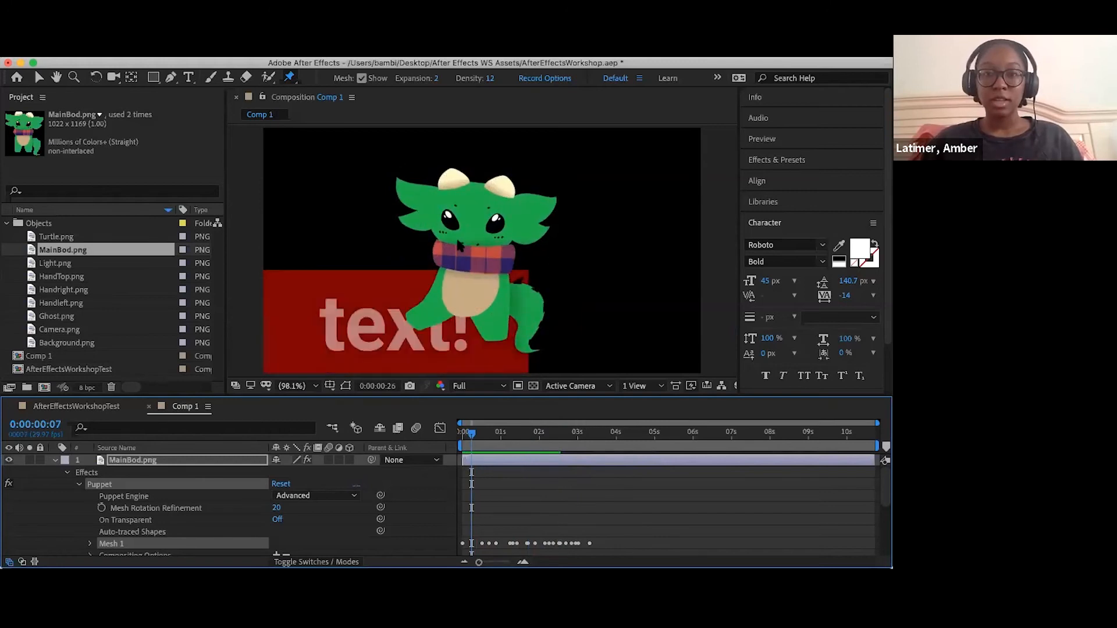
pyautogui.press('space')
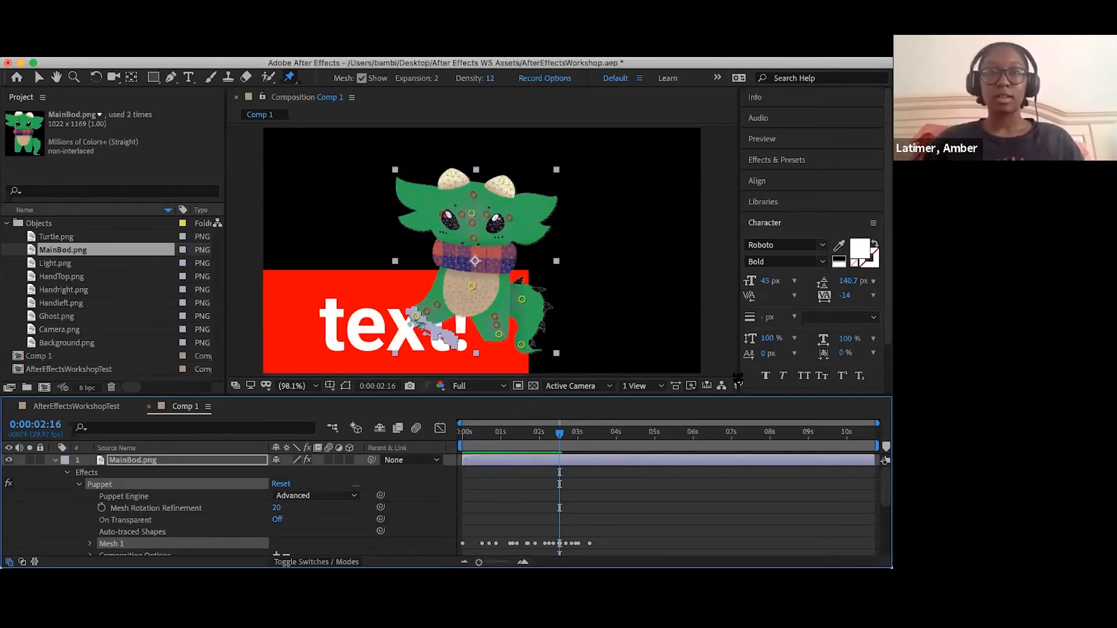
# - Switch to the presentation slideshow and advance from the Puppet Pin Effect slide to the Dynamic Link slide
pyautogui.click(310, 77)
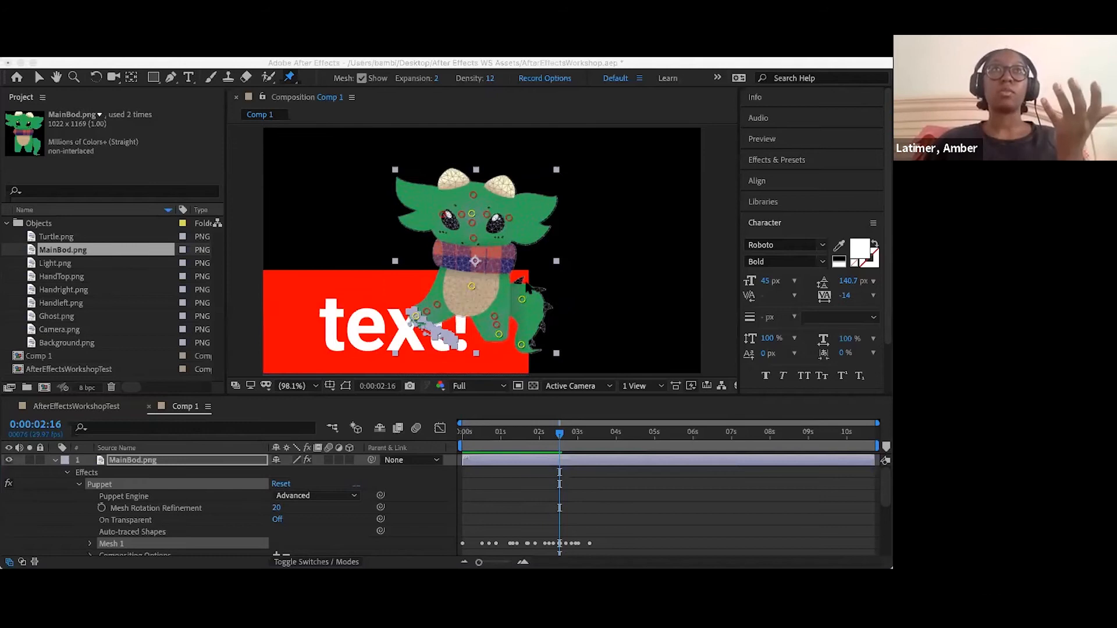
pyautogui.press('super+Tab')
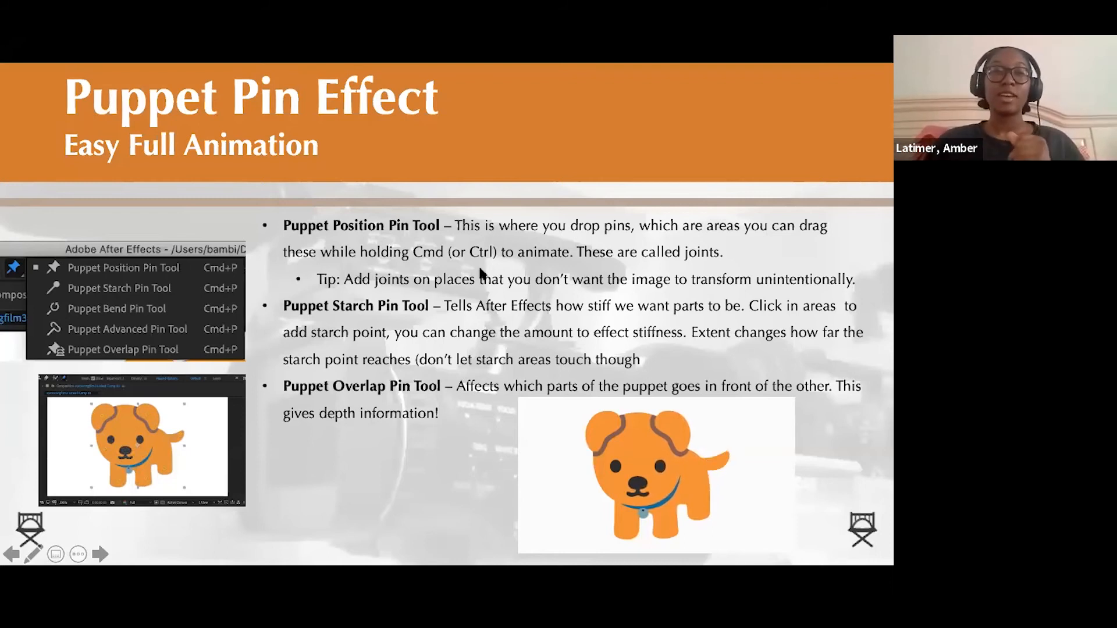
pyautogui.press('Right')
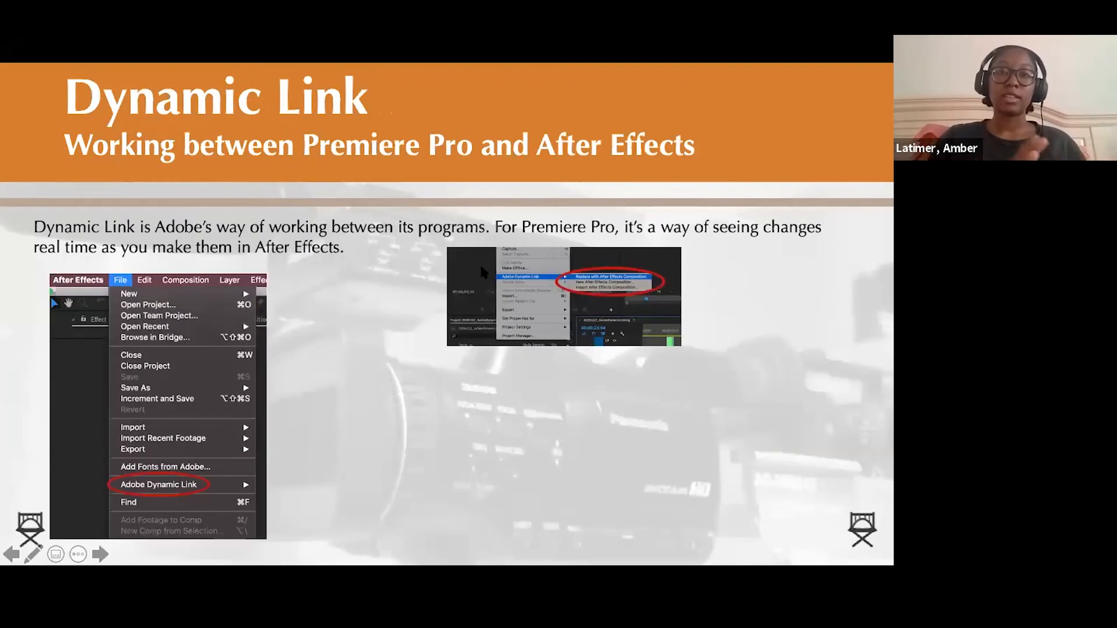
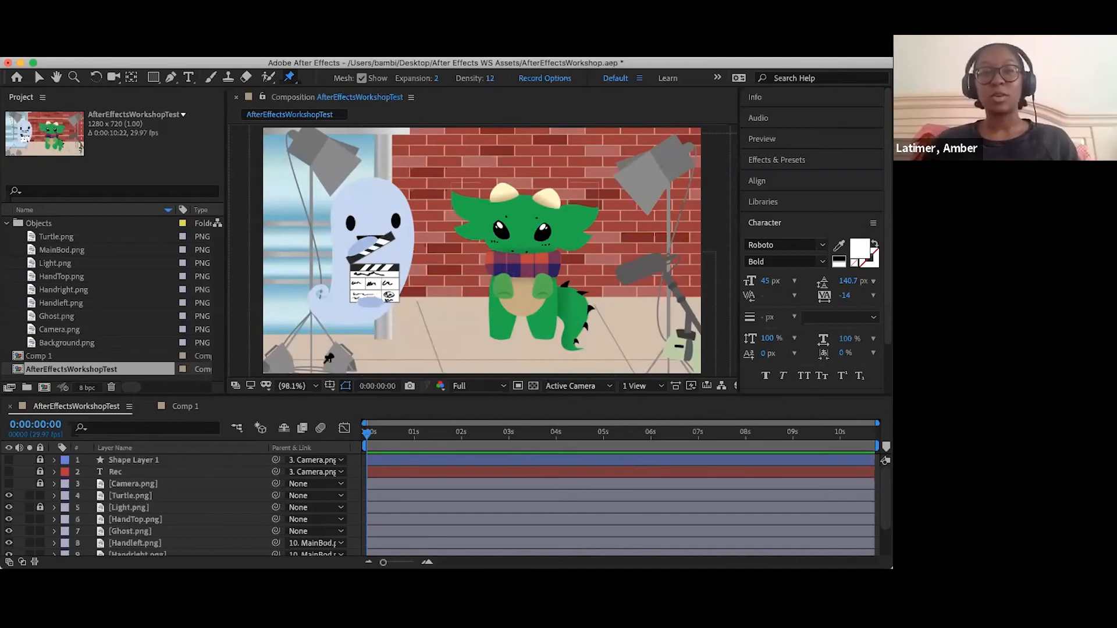
# - Switch to the Selection tool and expand the Effects & Presets categories for browsing
pyautogui.click(39, 77)
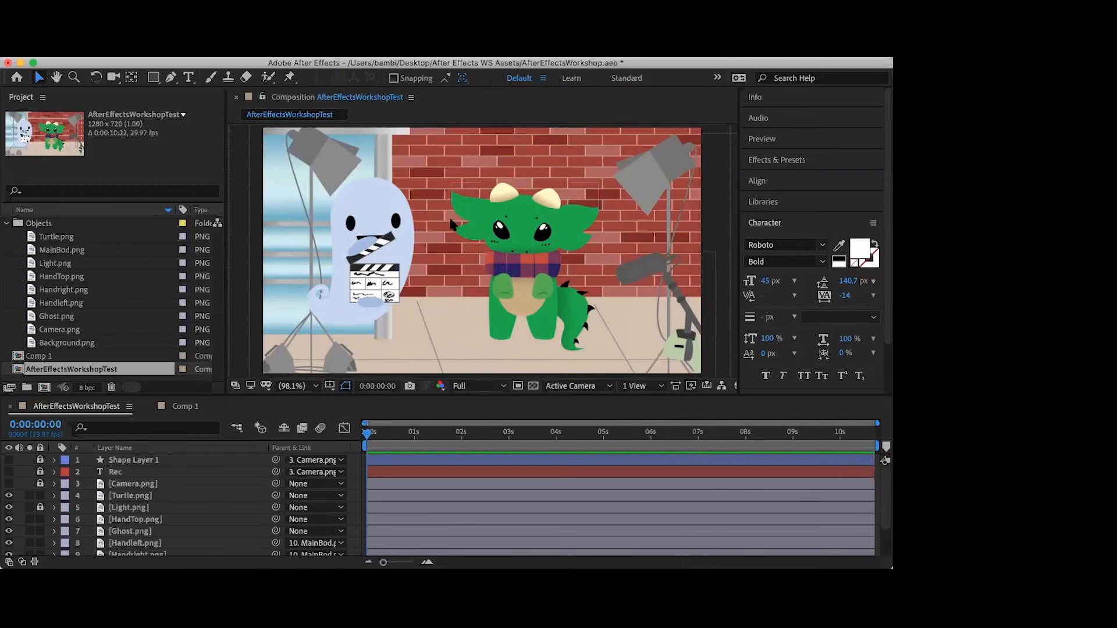
pyautogui.click(503, 285)
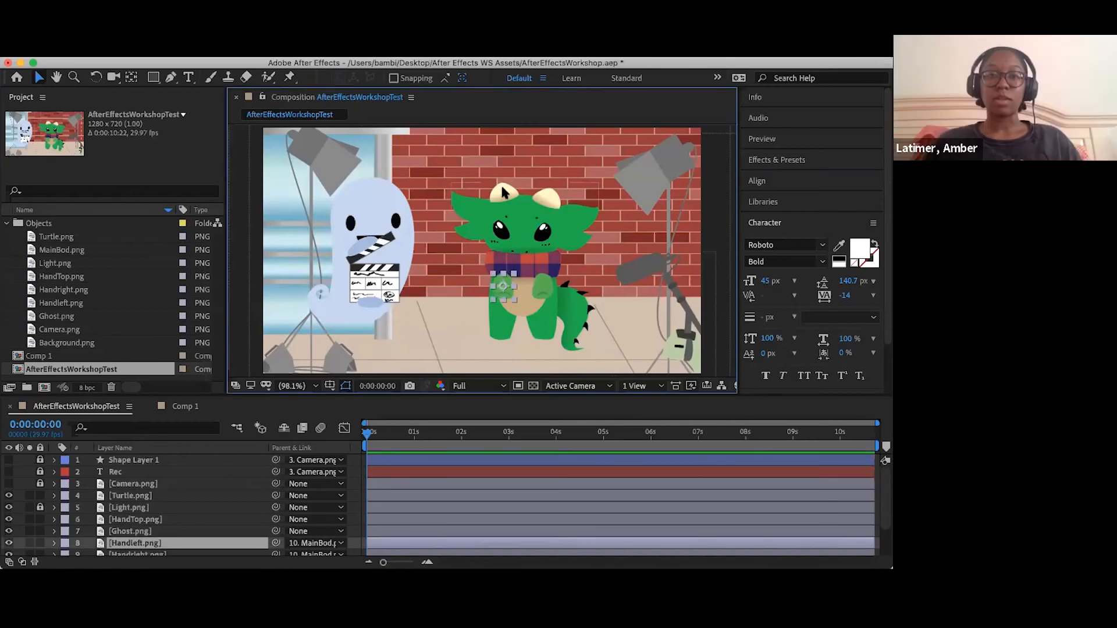
pyautogui.click(240, 149)
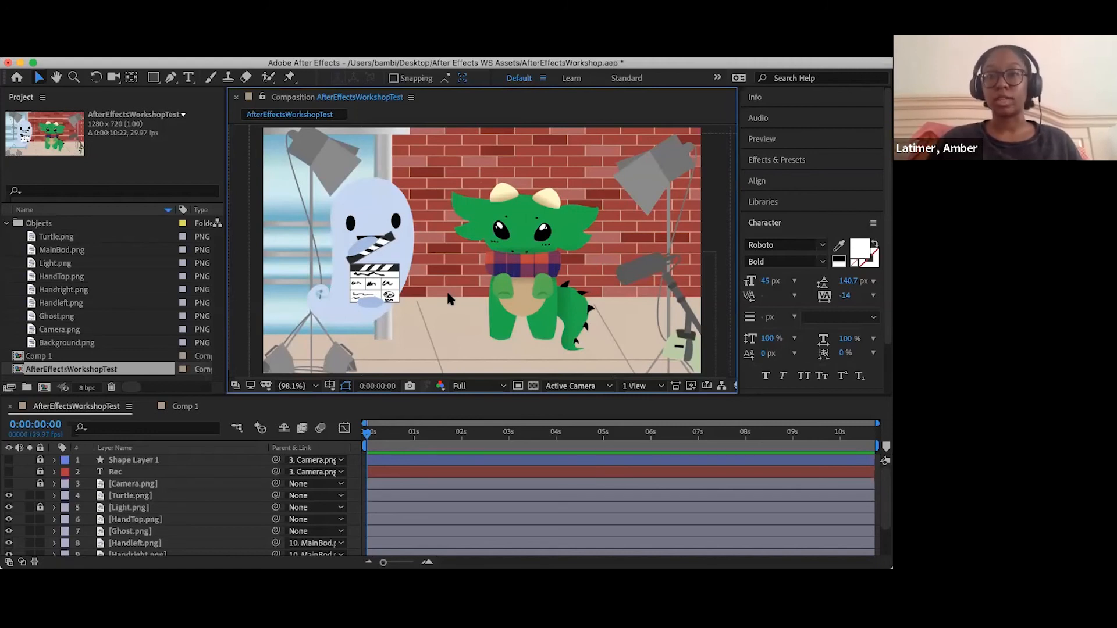
pyautogui.click(779, 161)
pyautogui.scroll(-5, 802, 245)
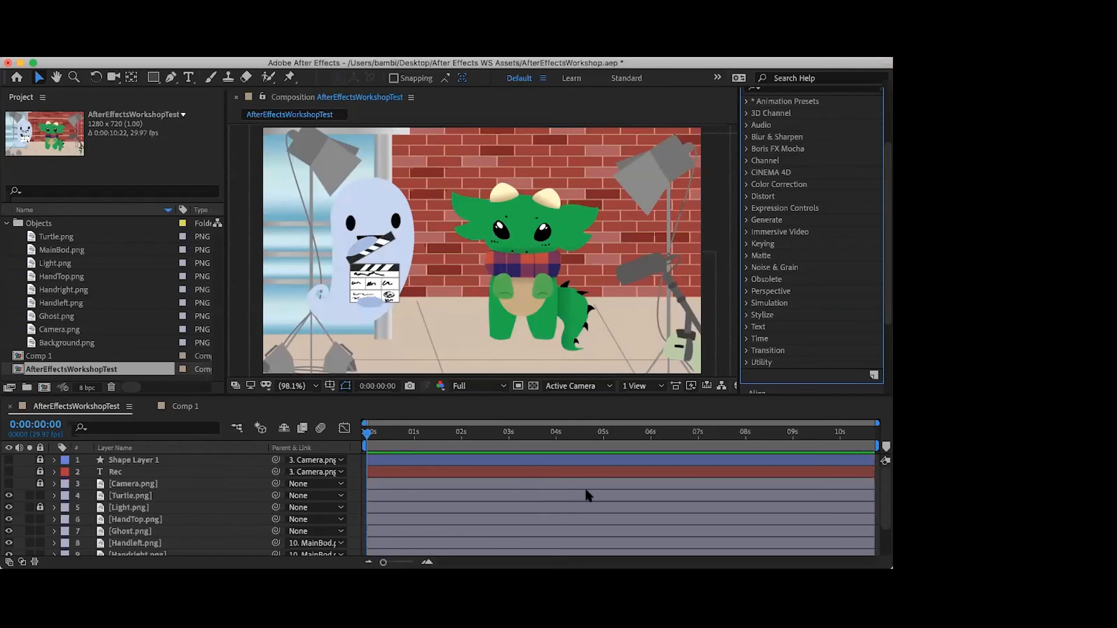
pyautogui.click(587, 392)
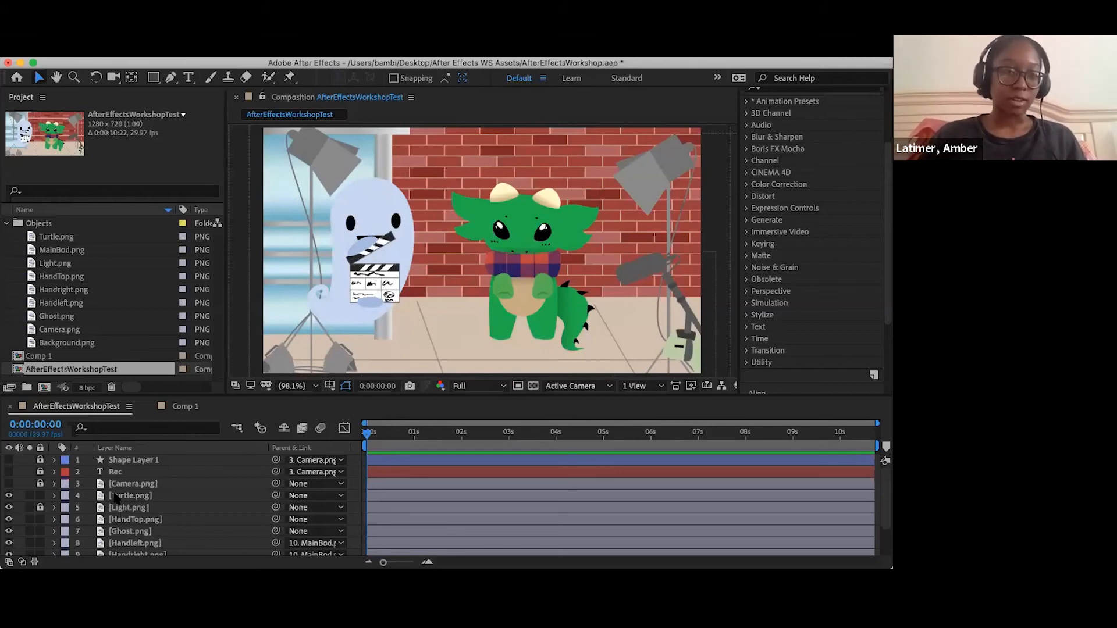
# - Identify the Handleft.png, Handright.png, Ghost.png and HandTop.png layers in the composition by selecting them in turn
pyautogui.scroll(-1, 131, 521)
pyautogui.scroll(-1, 131, 521)
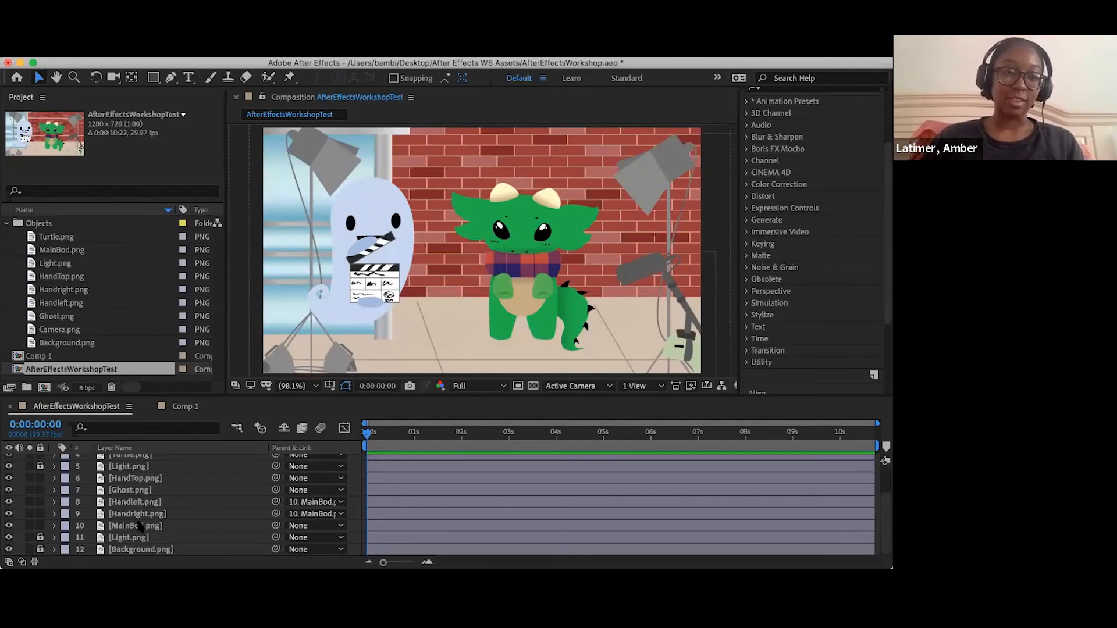
pyautogui.click(134, 504)
pyautogui.click(138, 515)
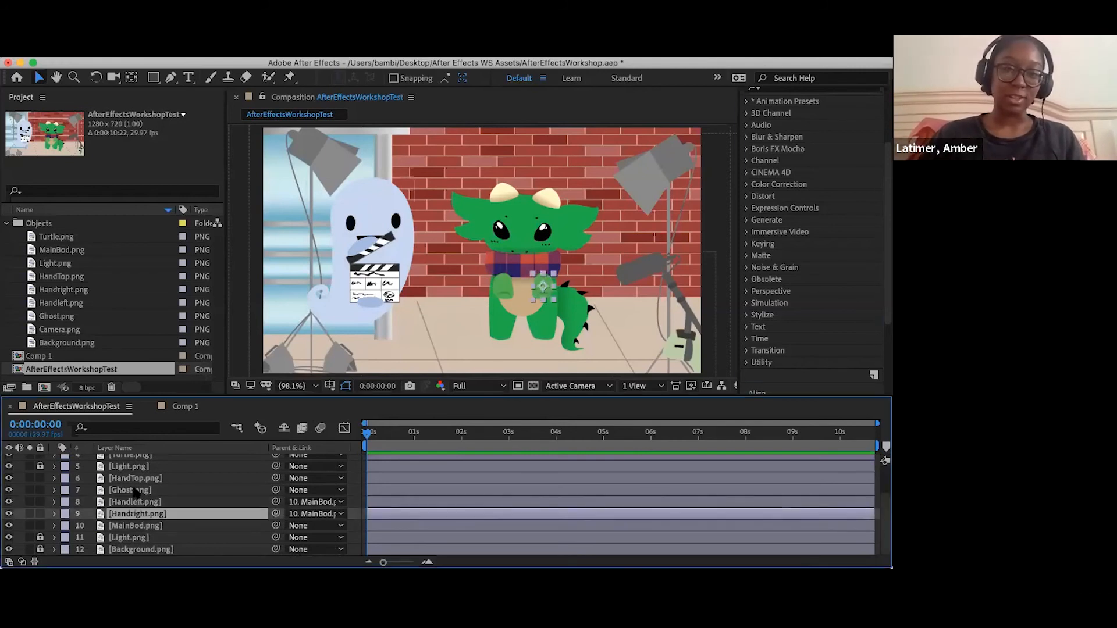
pyautogui.click(140, 491)
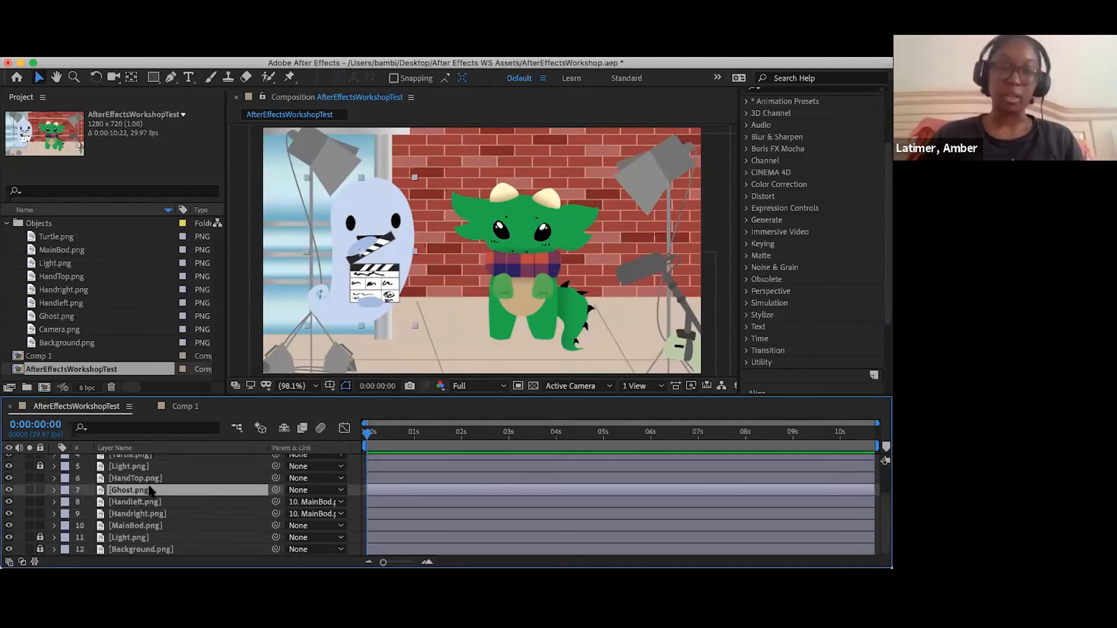
pyautogui.click(167, 481)
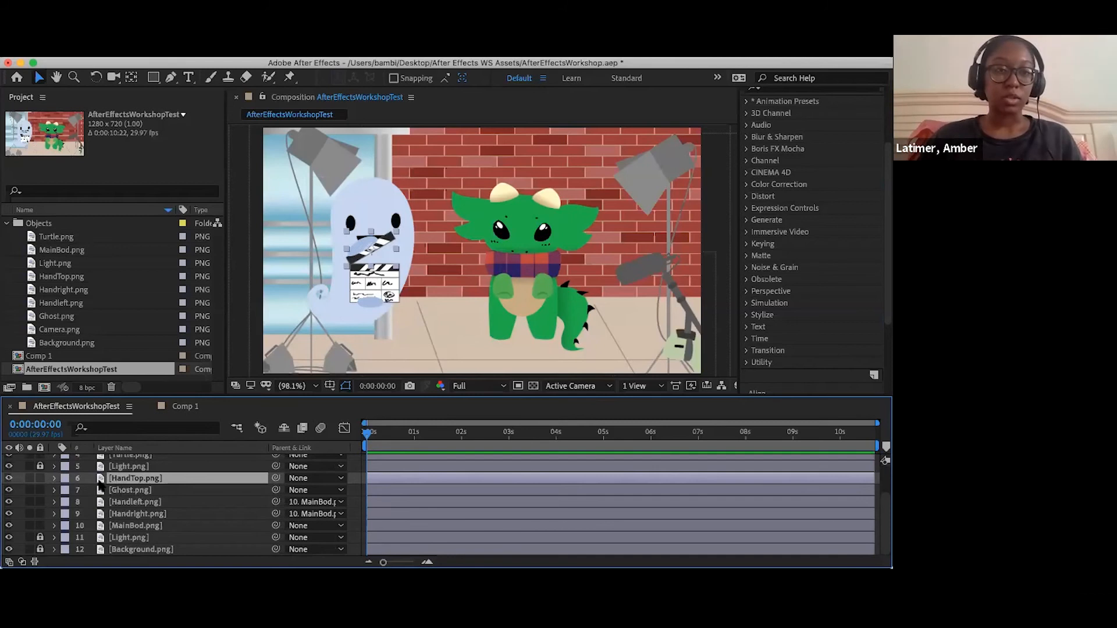
# - Reveal the Ghost.png layer's Transform properties with their values, keeping its Puppet effect collapsed
pyautogui.click(54, 478)
pyautogui.click(54, 478)
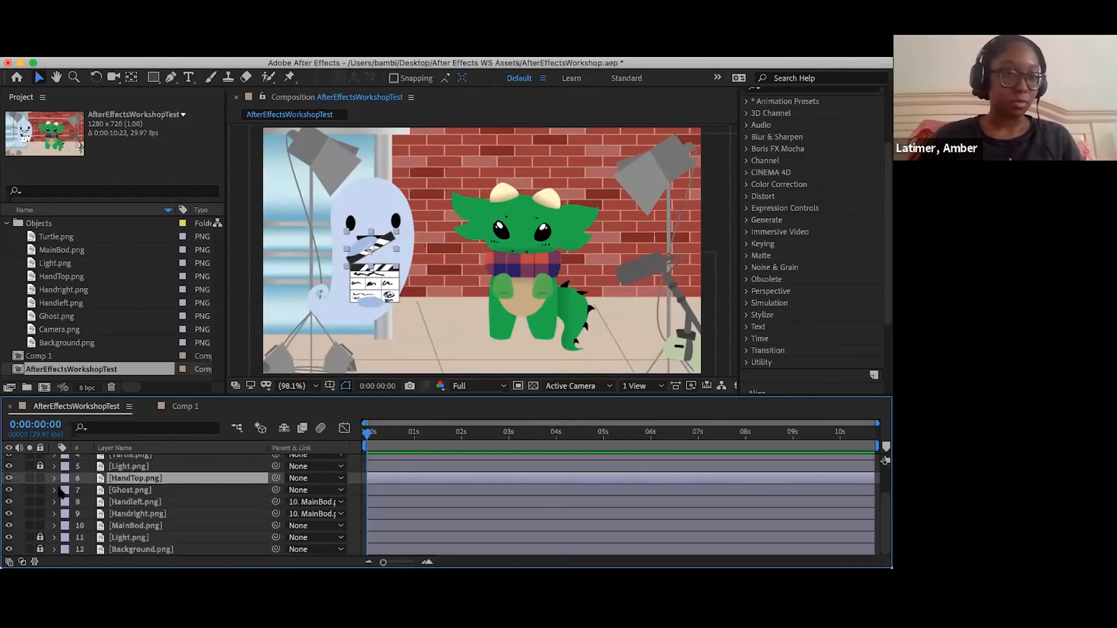
pyautogui.click(55, 489)
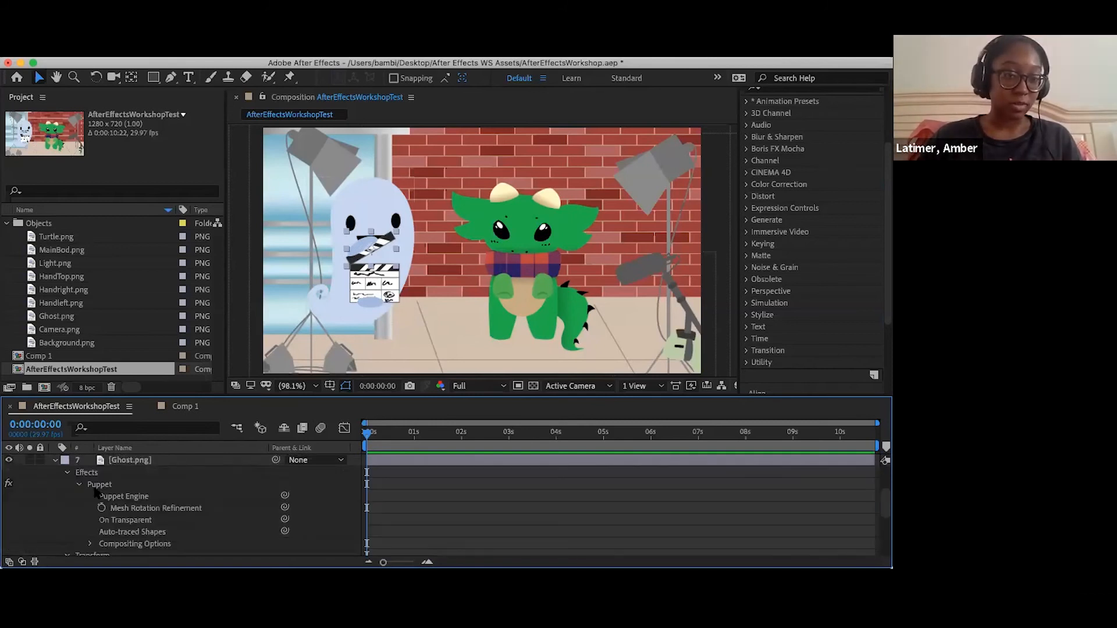
pyautogui.click(80, 485)
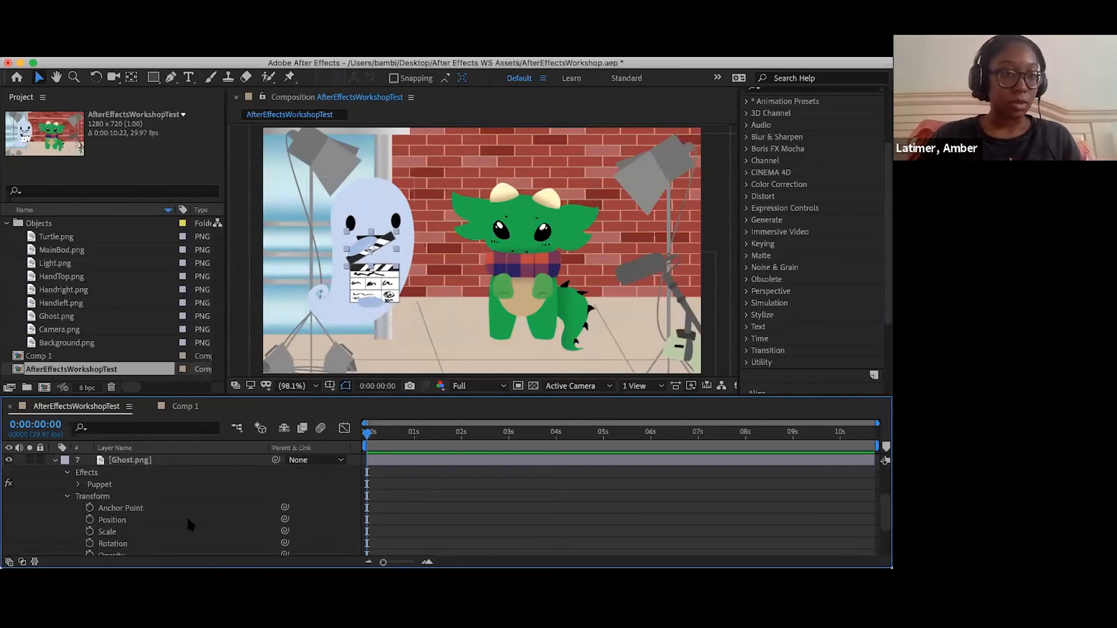
pyautogui.scroll(-2, 182, 512)
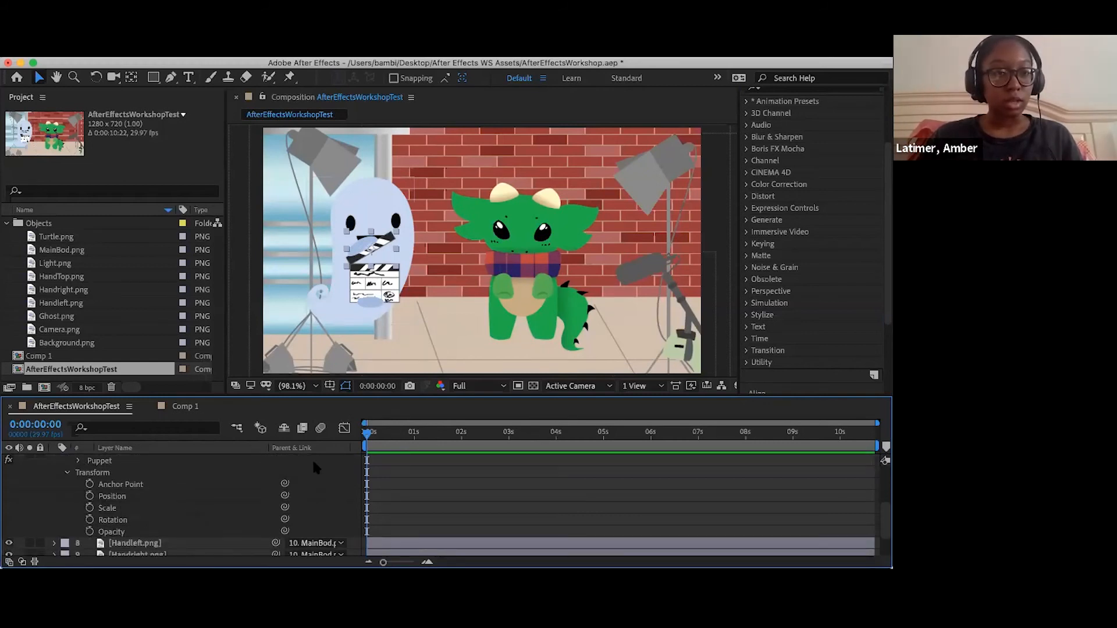
pyautogui.click(9, 562)
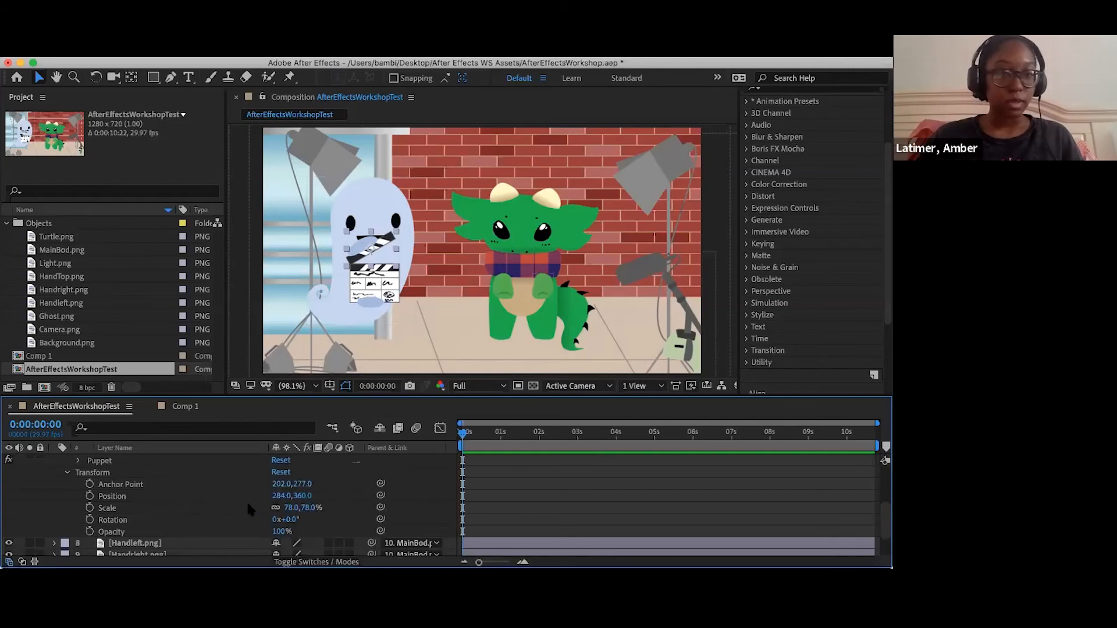
pyautogui.scroll(1, 237, 493)
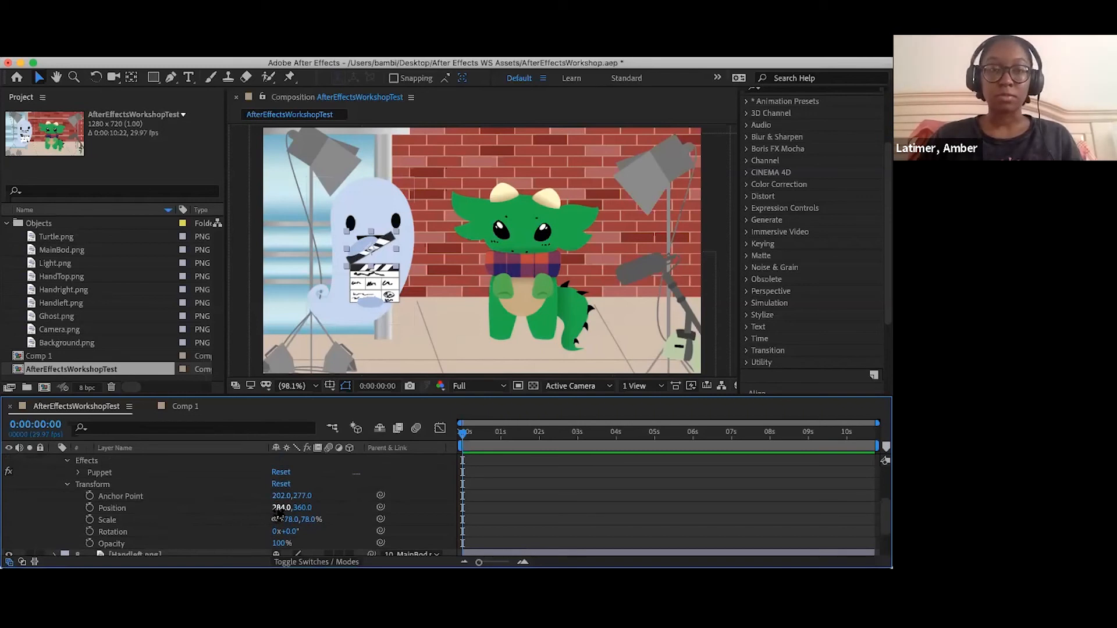
# - Try moving the unparented Ghost.png layer to Position 405, 360, and undo the move
pyautogui.moveTo(276, 508); pyautogui.dragTo(387, 534)
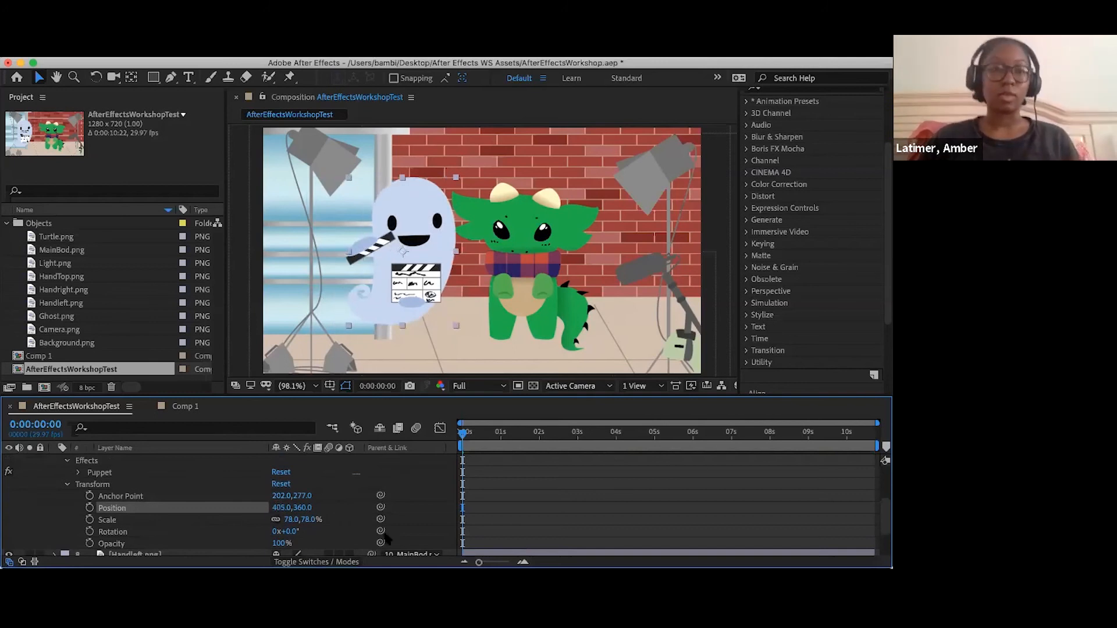
pyautogui.press('super+z')
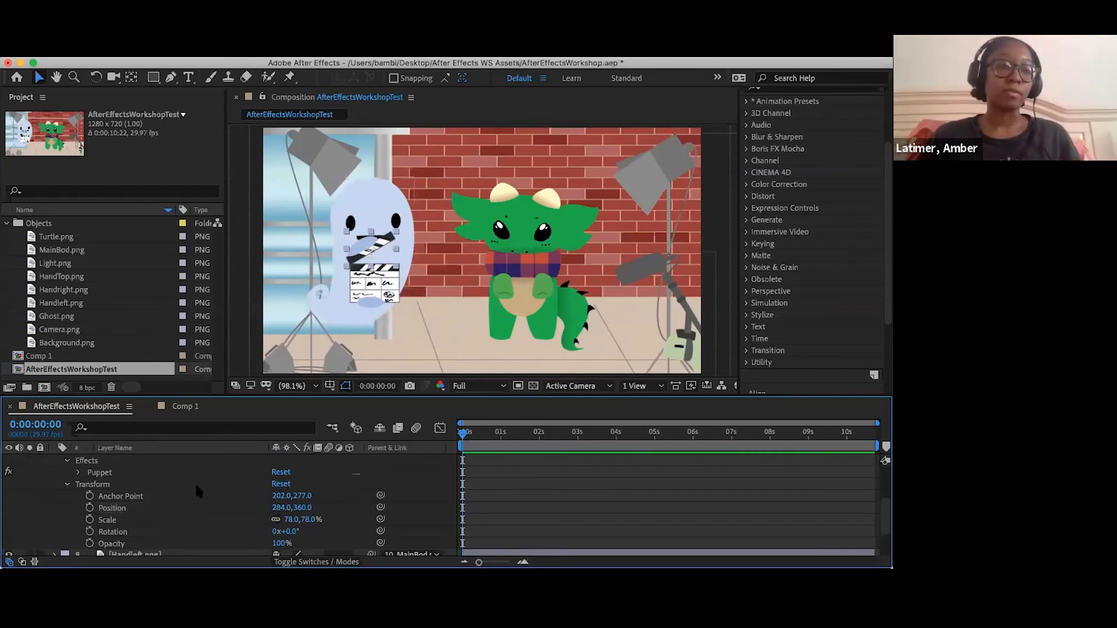
# - Collapse the Ghost.png layer's properties and parent HandTop.png to Ghost.png with the pick whip
pyautogui.scroll(4, 195, 486)
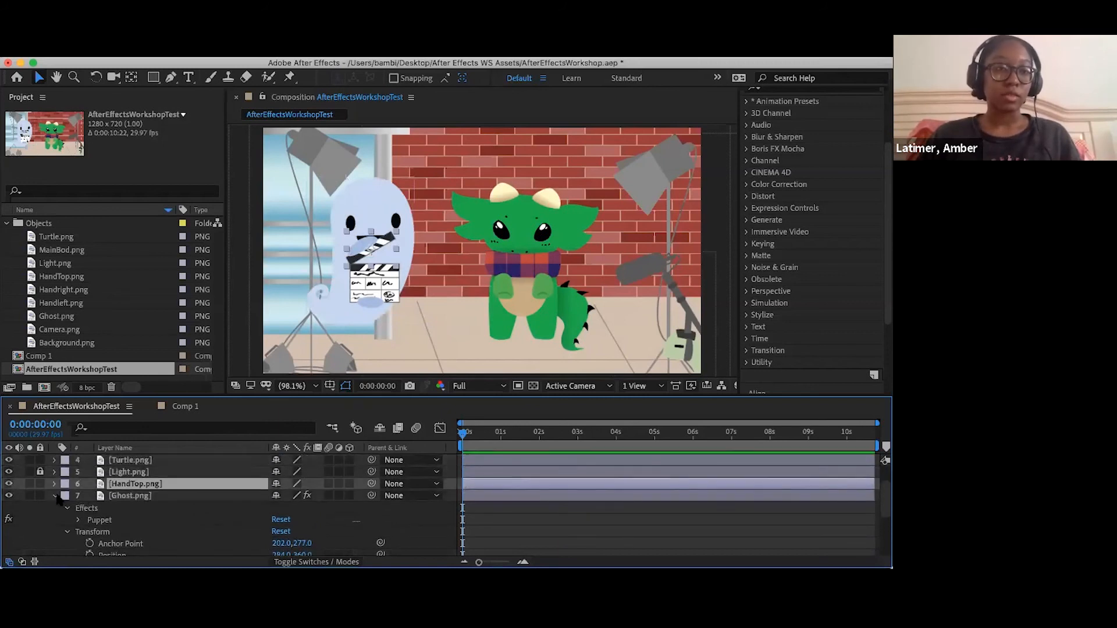
pyautogui.click(54, 496)
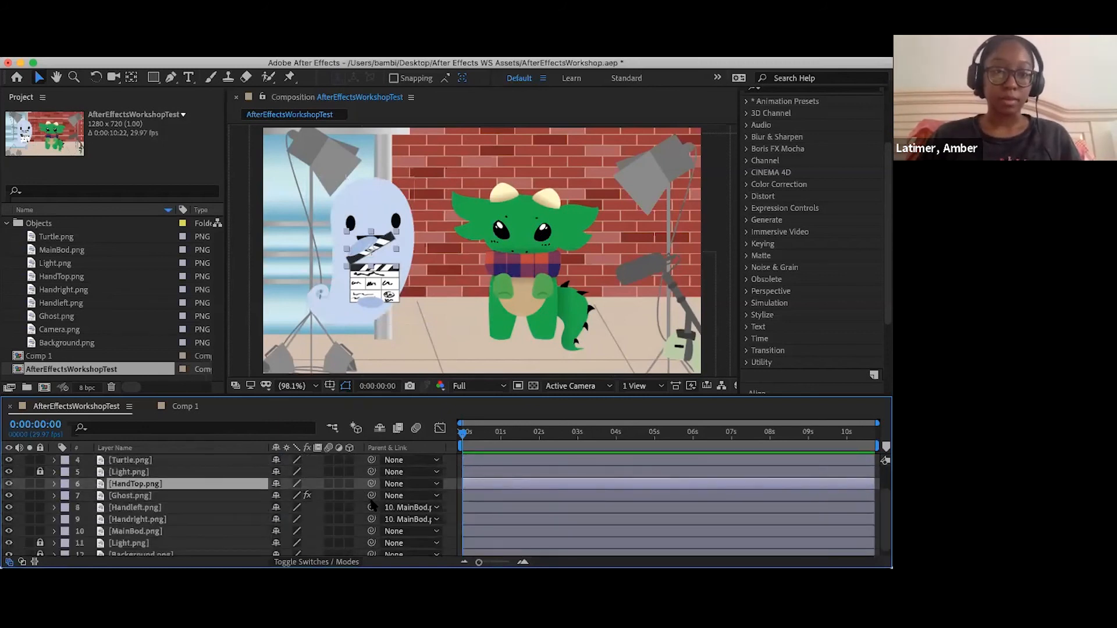
pyautogui.moveTo(370, 484); pyautogui.dragTo(243, 499)
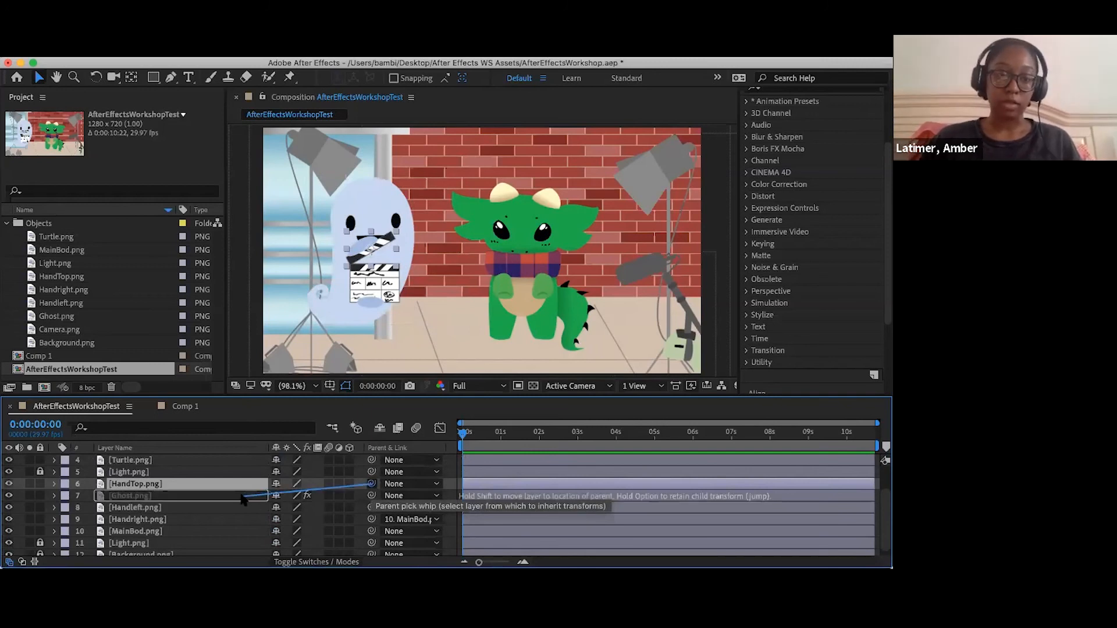
pyautogui.moveTo(243, 499); pyautogui.dragTo(243, 499)
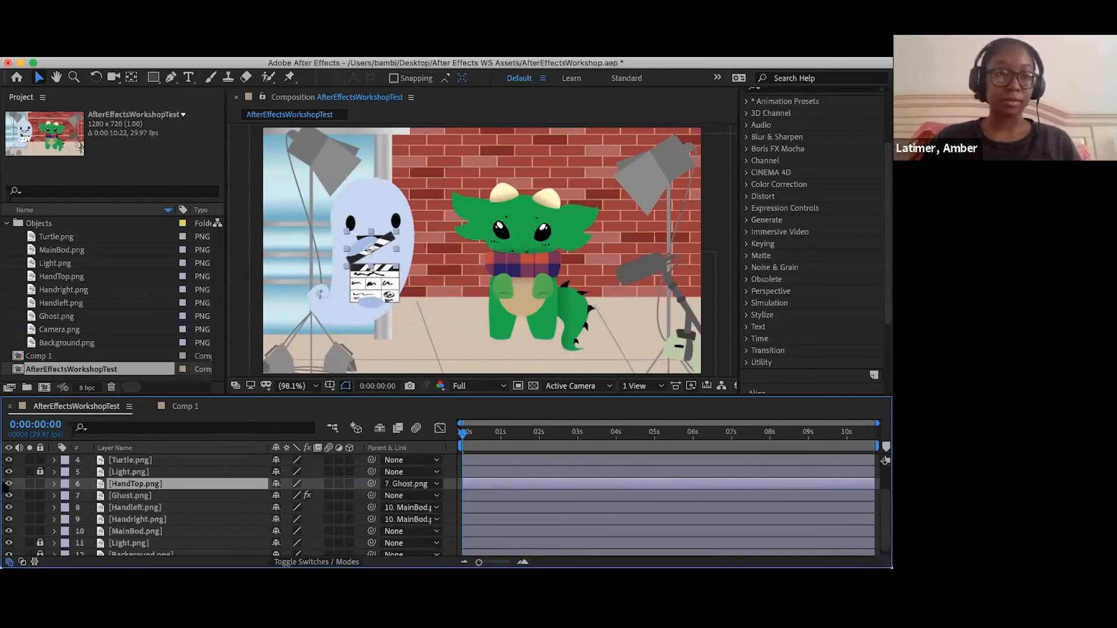
# - Test the parenting by shifting Ghost.png horizontally through its Position value, and undo the shift
pyautogui.click(54, 496)
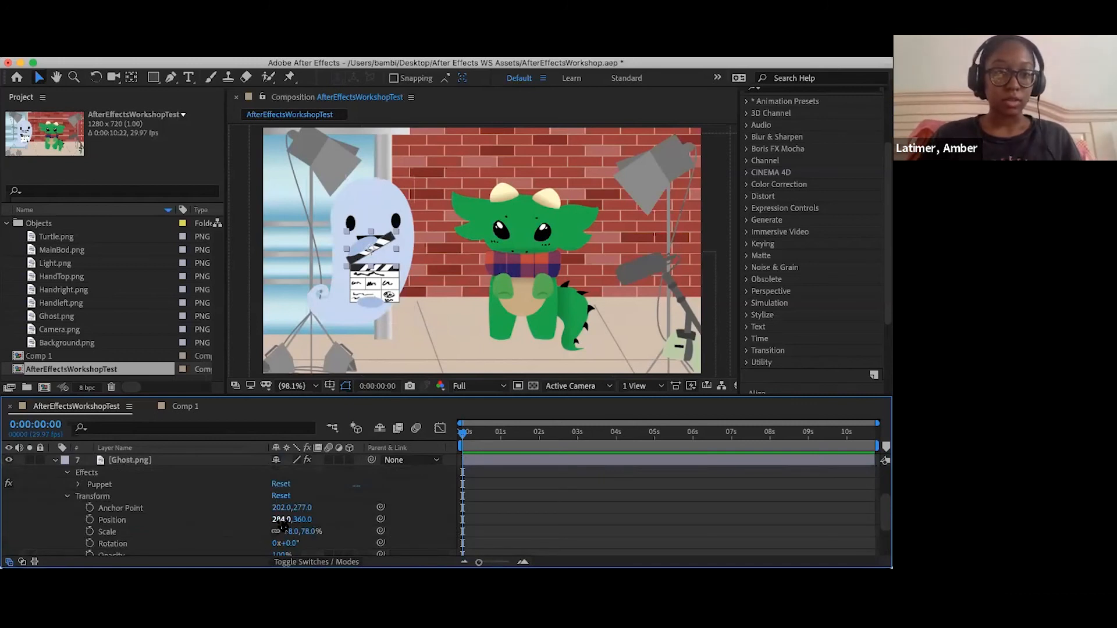
pyautogui.moveTo(281, 522); pyautogui.dragTo(436, 522)
pyautogui.moveTo(280, 542); pyautogui.dragTo(244, 538)
pyautogui.press('super+z')
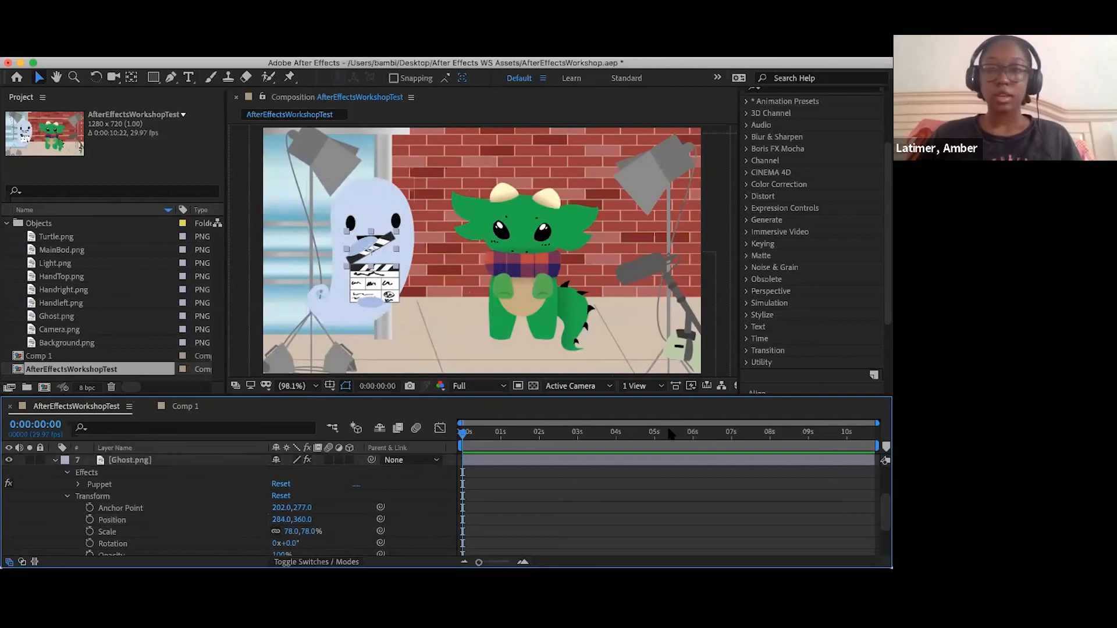
# - Keyframe Ghost.png's Position at 0:00:00:00, set it to 663, 360 at 0:00:01:29, and scrub through the movement
pyautogui.press('space')
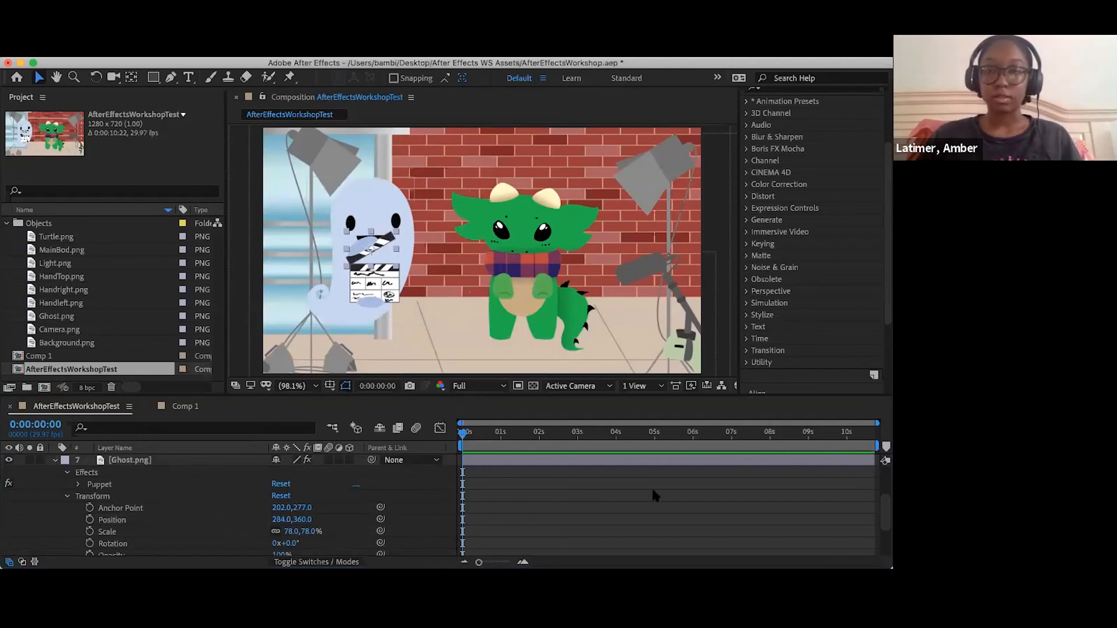
pyautogui.click(465, 437)
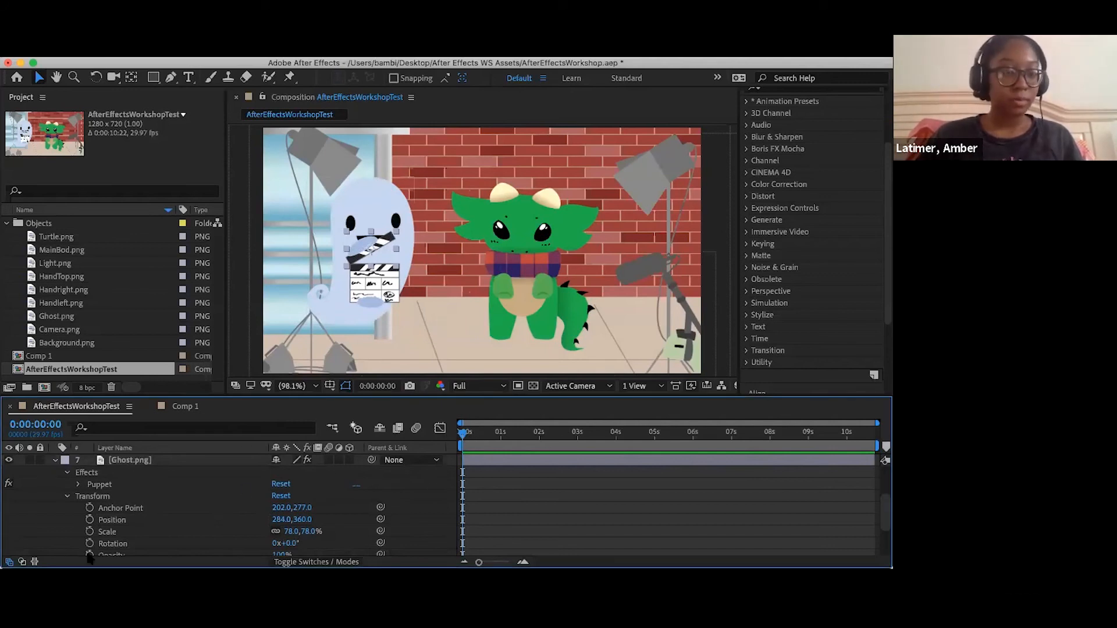
pyautogui.click(89, 519)
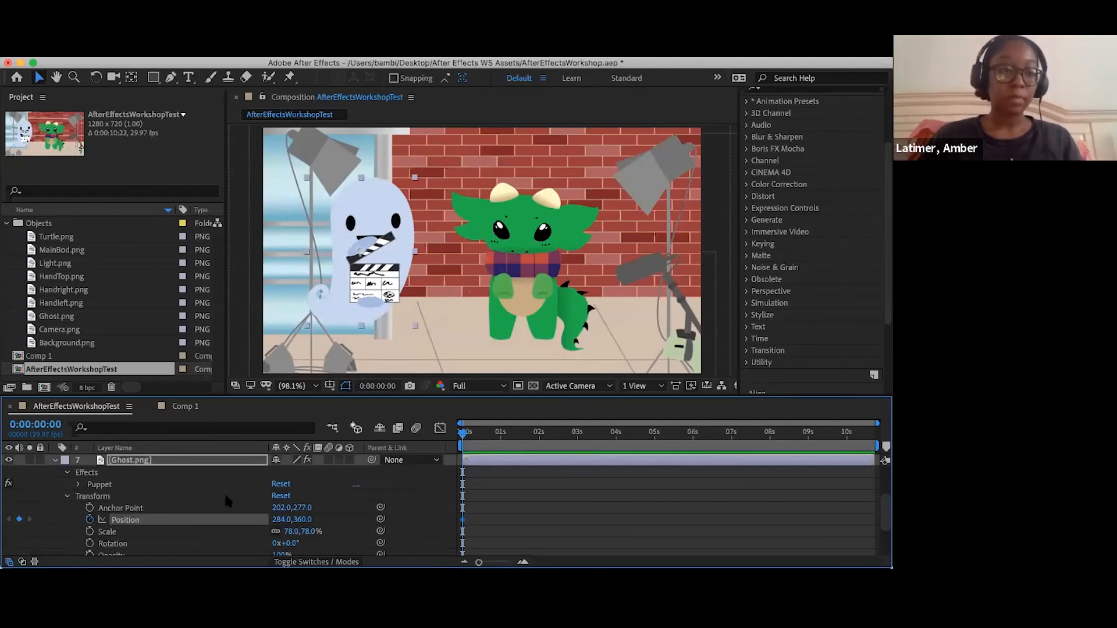
pyautogui.moveTo(462, 434); pyautogui.dragTo(538, 451)
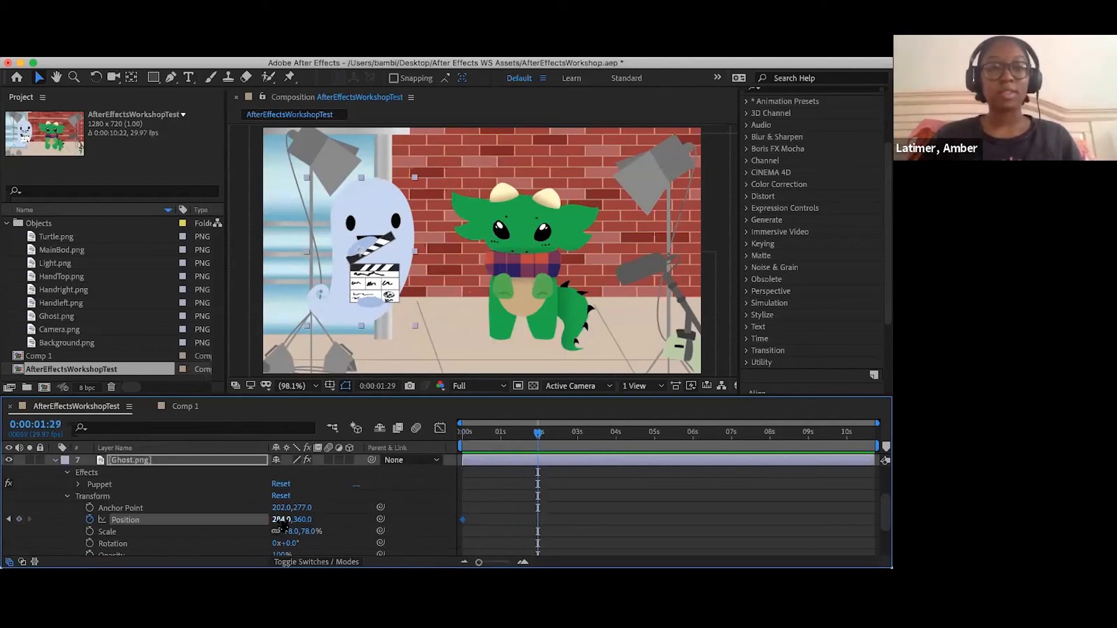
pyautogui.moveTo(283, 528); pyautogui.dragTo(579, 552)
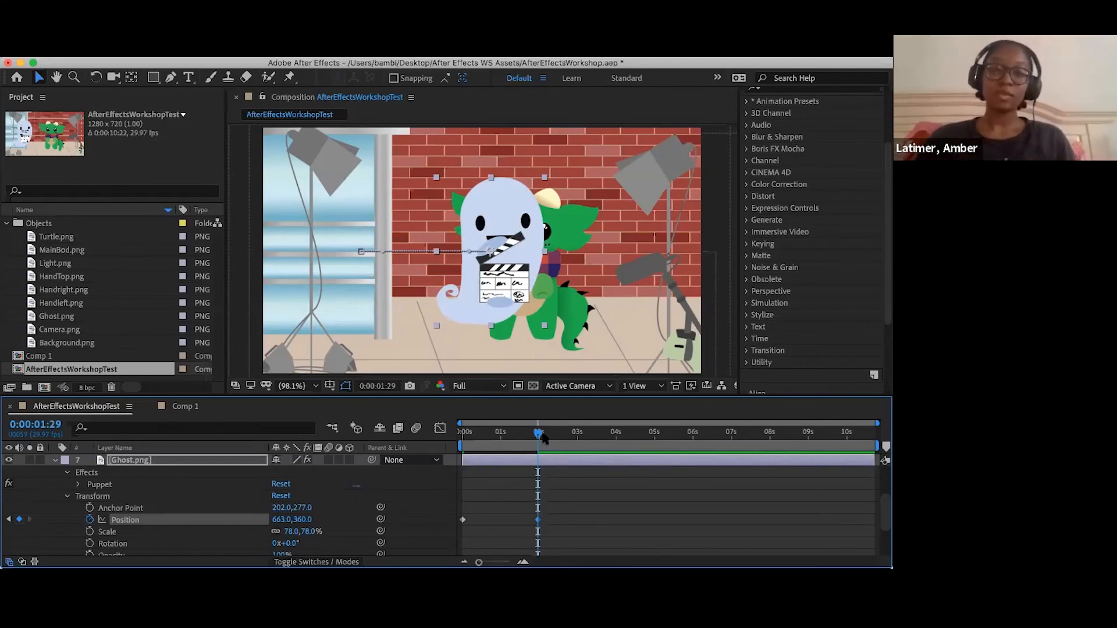
pyautogui.moveTo(487, 435); pyautogui.dragTo(537, 445)
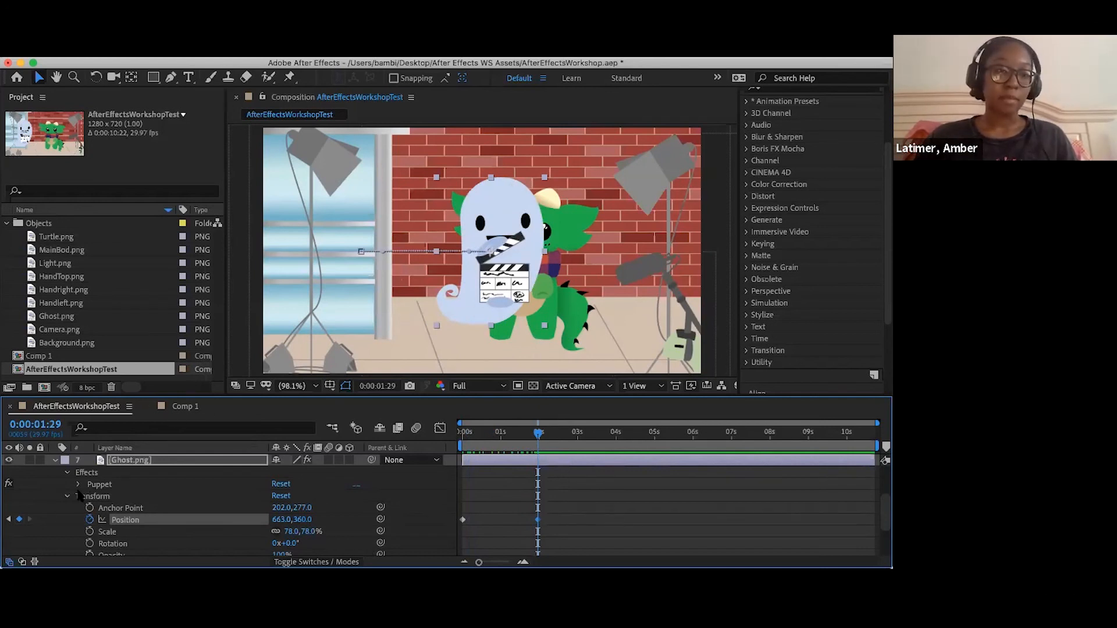
# - Collapse the Ghost.png layer and check the HandTop.png layer's Transform properties
pyautogui.scroll(2, 57, 482)
pyautogui.click(53, 483)
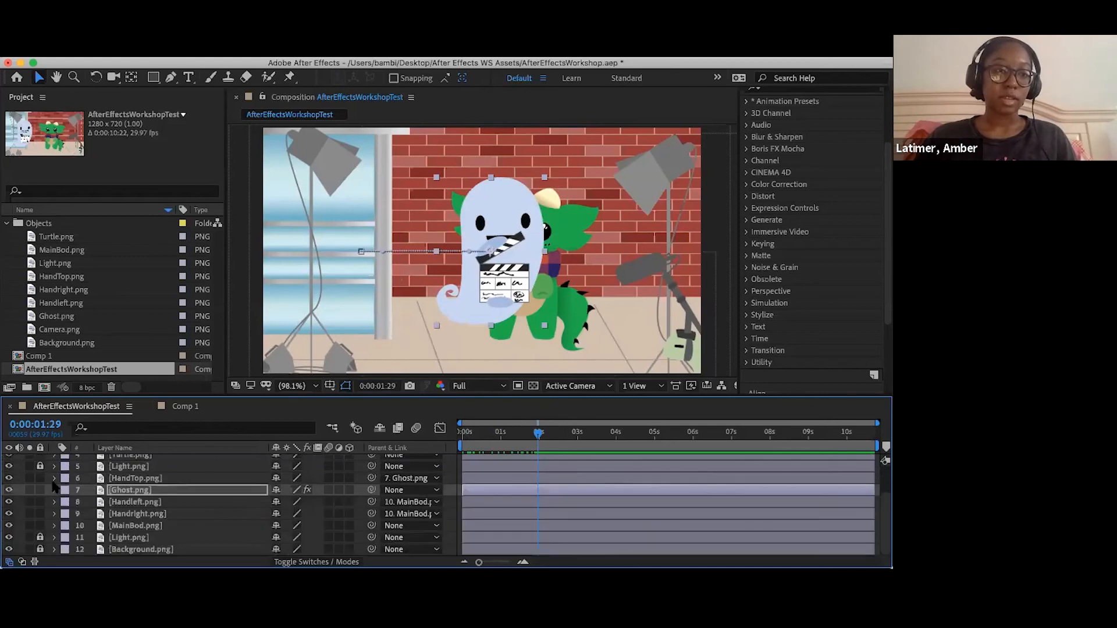
pyautogui.click(54, 479)
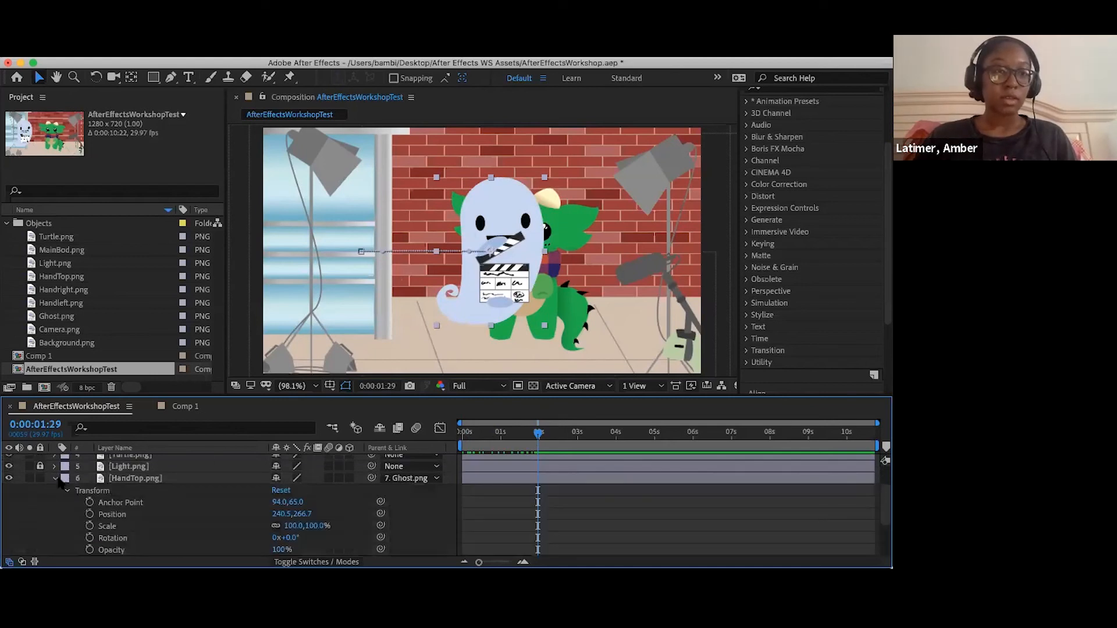
pyautogui.click(53, 478)
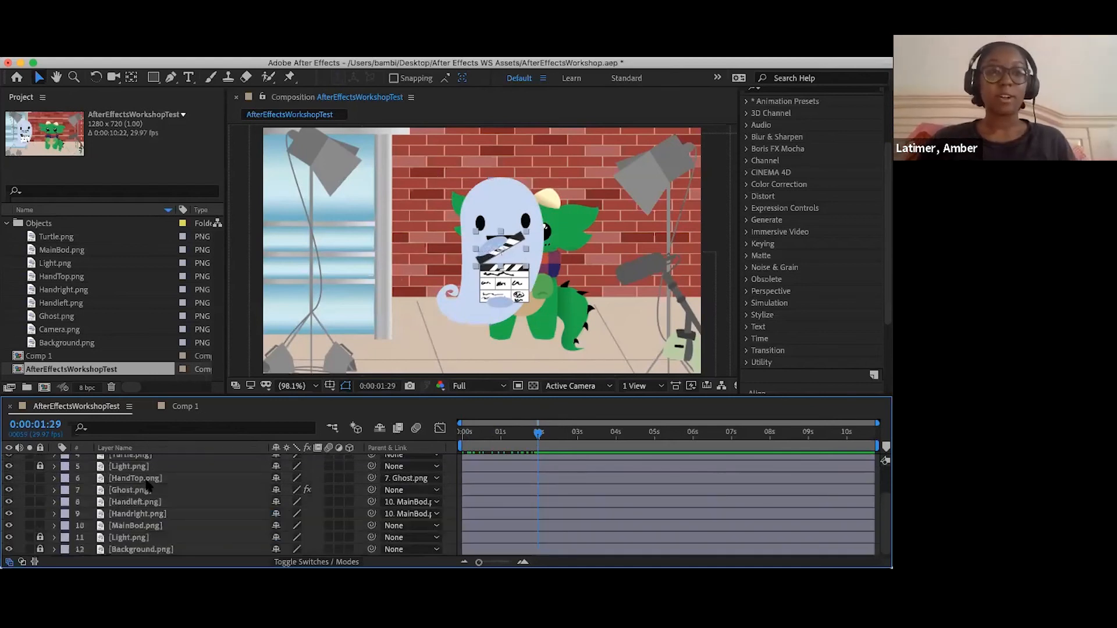
# - Place Puppet Position pins on HandTop.png at the outer and hinge ends of the clapper stick
pyautogui.click(190, 478)
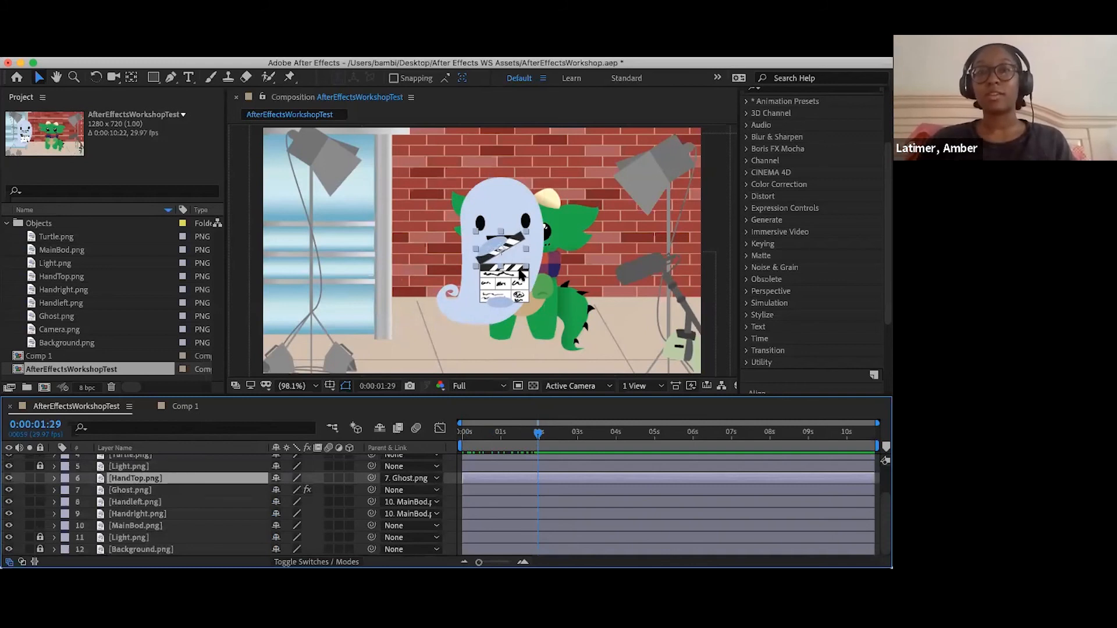
pyautogui.scroll(5, 522, 275)
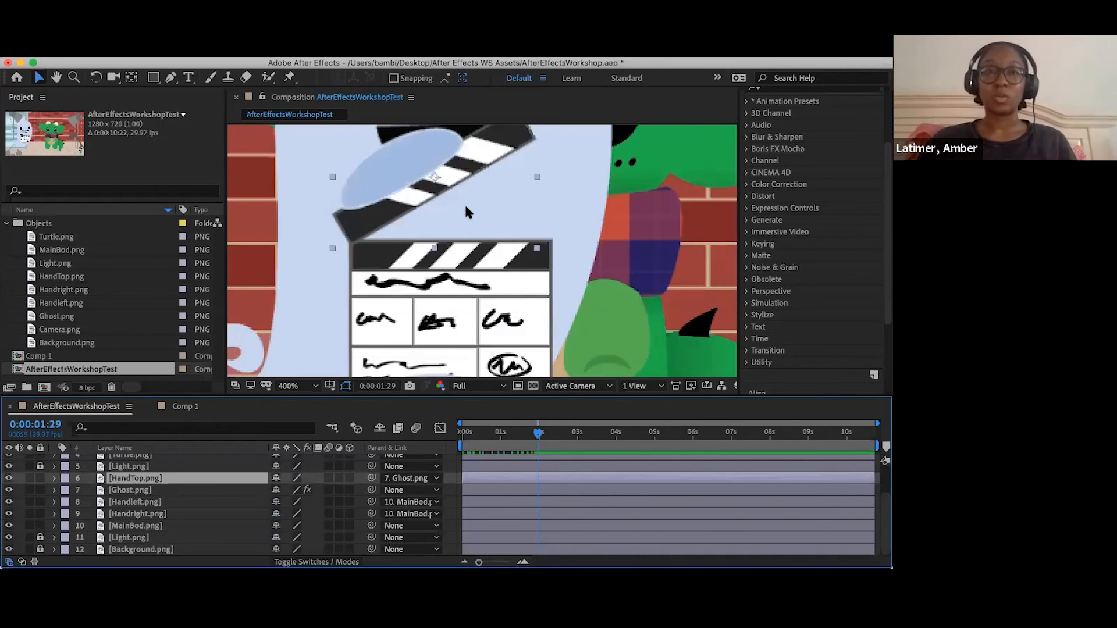
pyautogui.scroll(-2, 465, 211)
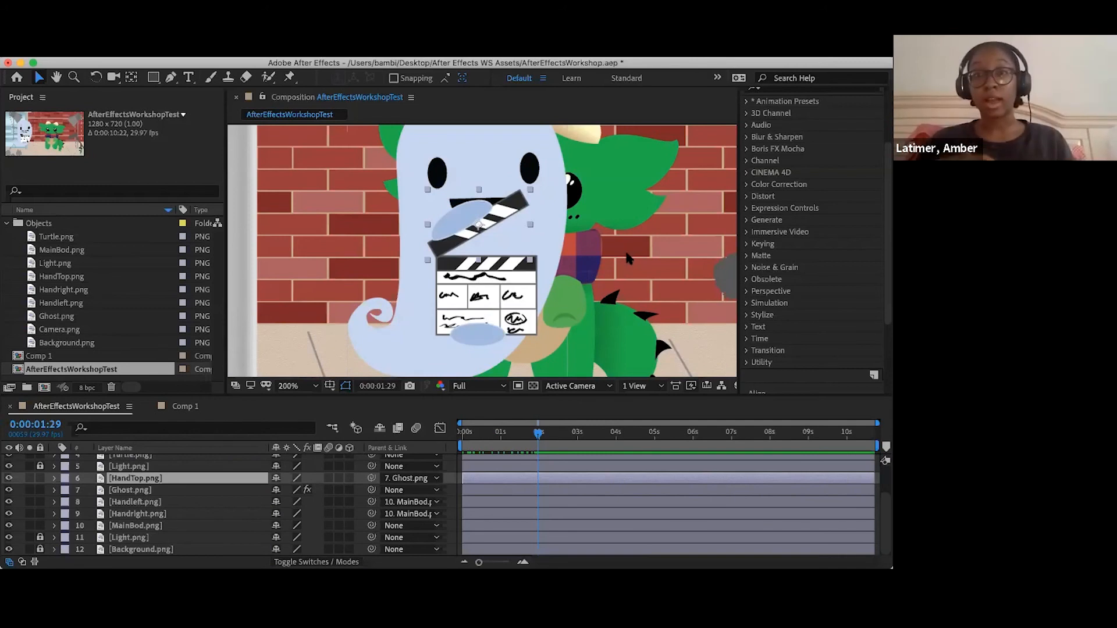
pyautogui.click(289, 77)
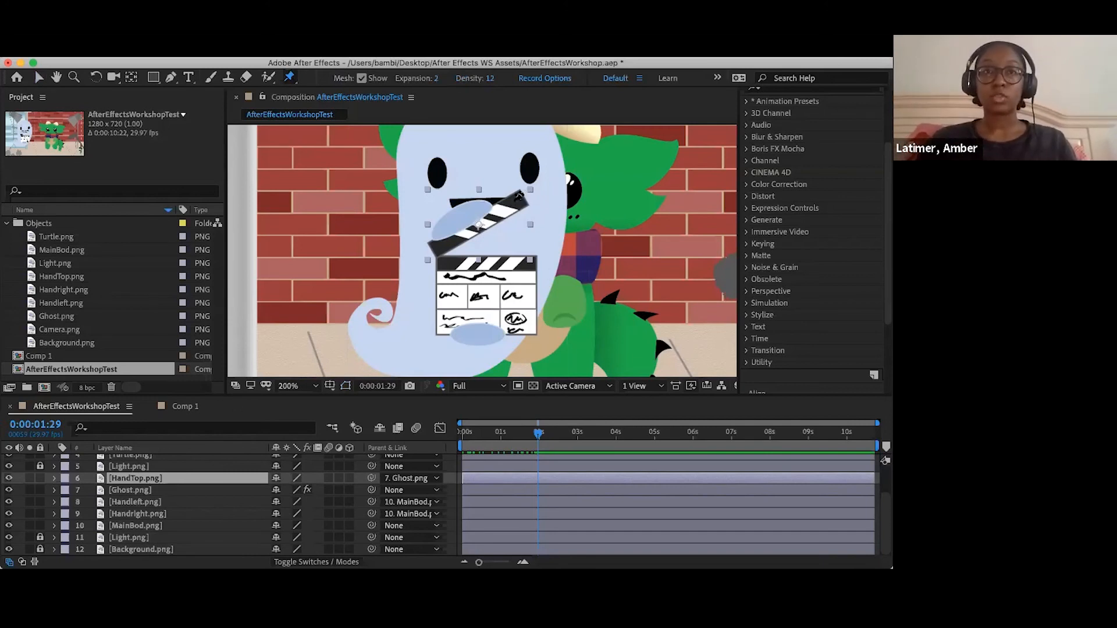
pyautogui.click(514, 202)
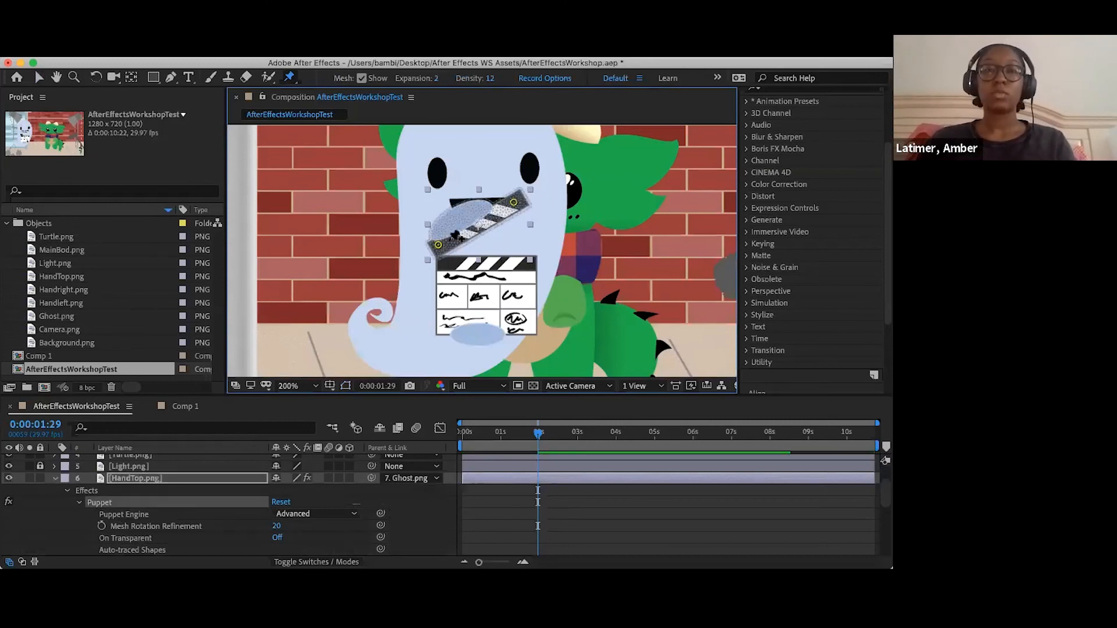
pyautogui.click(438, 245)
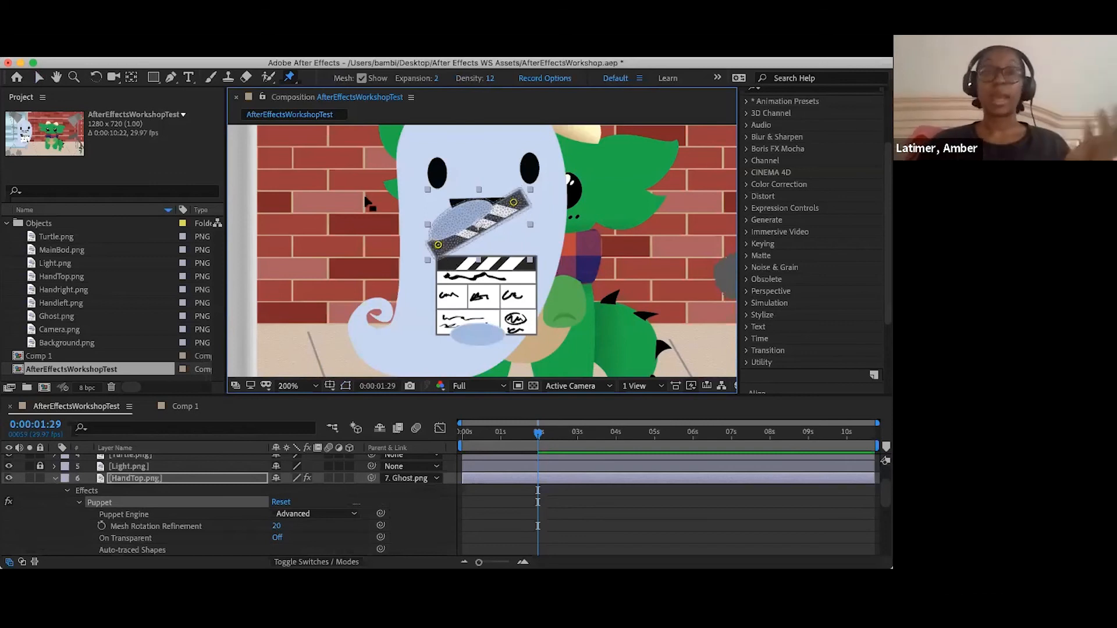
pyautogui.click(37, 78)
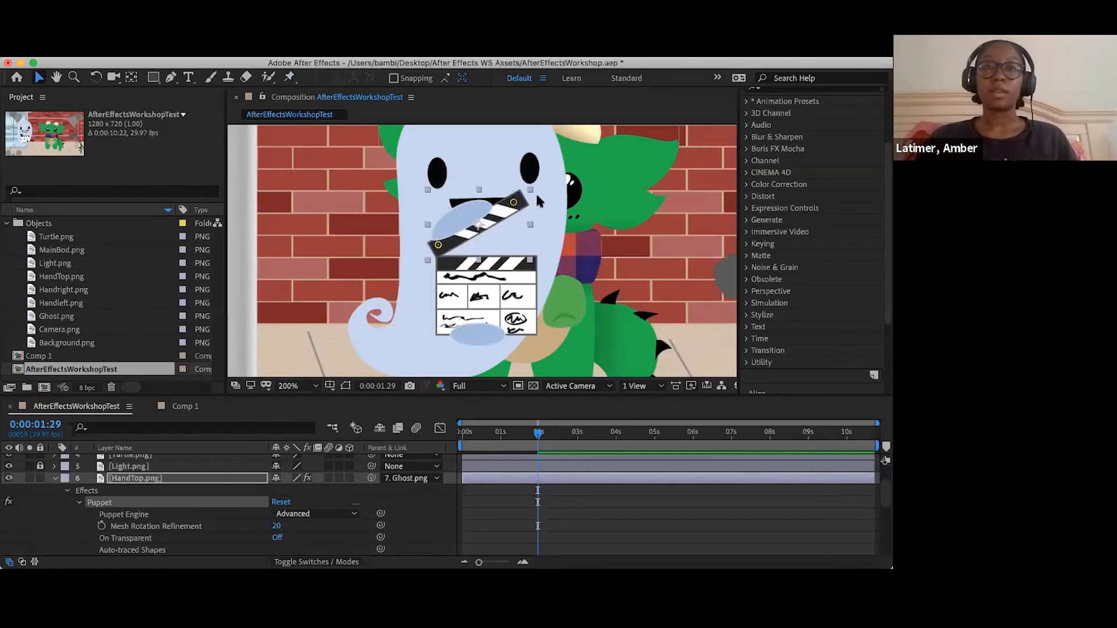
pyautogui.click(290, 77)
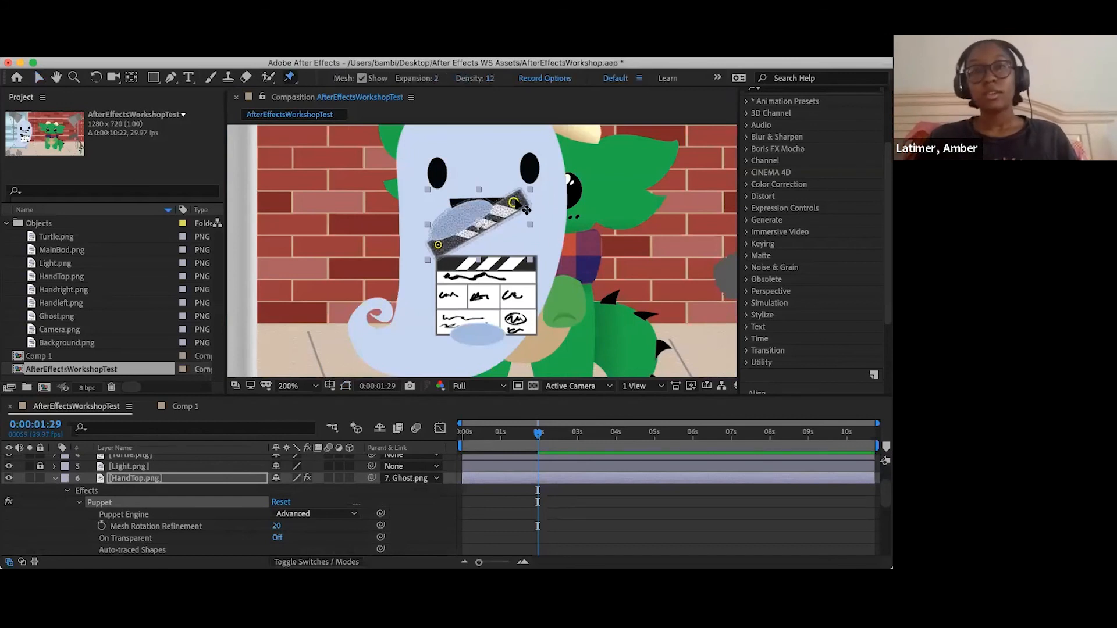
pyautogui.click(294, 79)
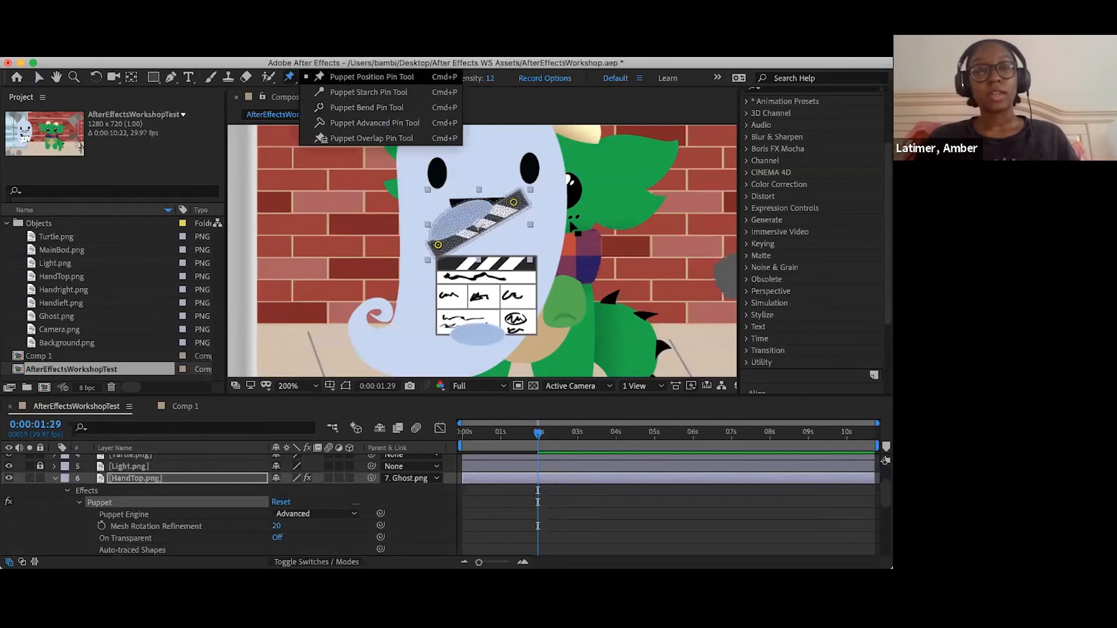
pyautogui.click(570, 223)
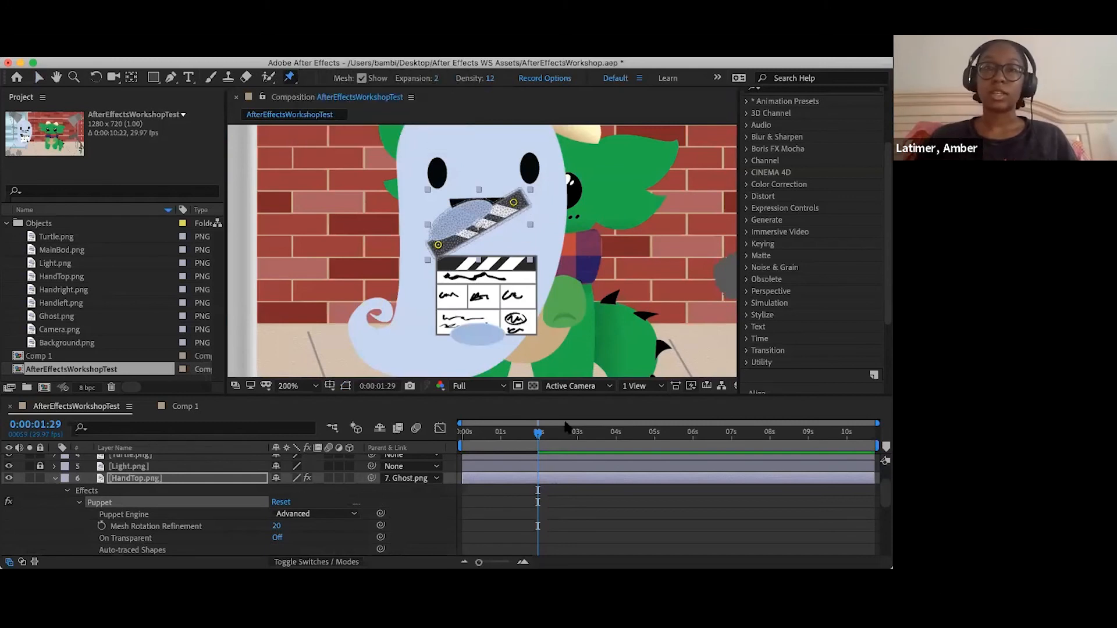
pyautogui.moveTo(517, 433); pyautogui.dragTo(542, 429)
pyautogui.click(539, 432)
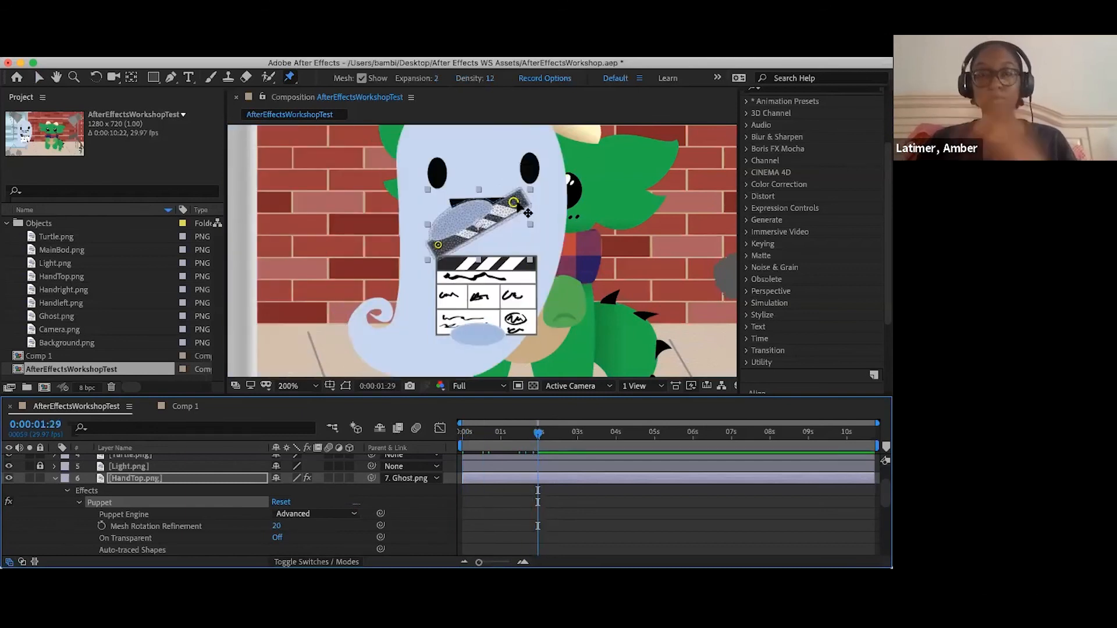
# - Test the mesh by pulling the clapper stick's outer position pin away from the ghost, and undo the deformation
pyautogui.moveTo(516, 203); pyautogui.dragTo(659, 262)
pyautogui.press('super+z')
pyautogui.press('super+z')
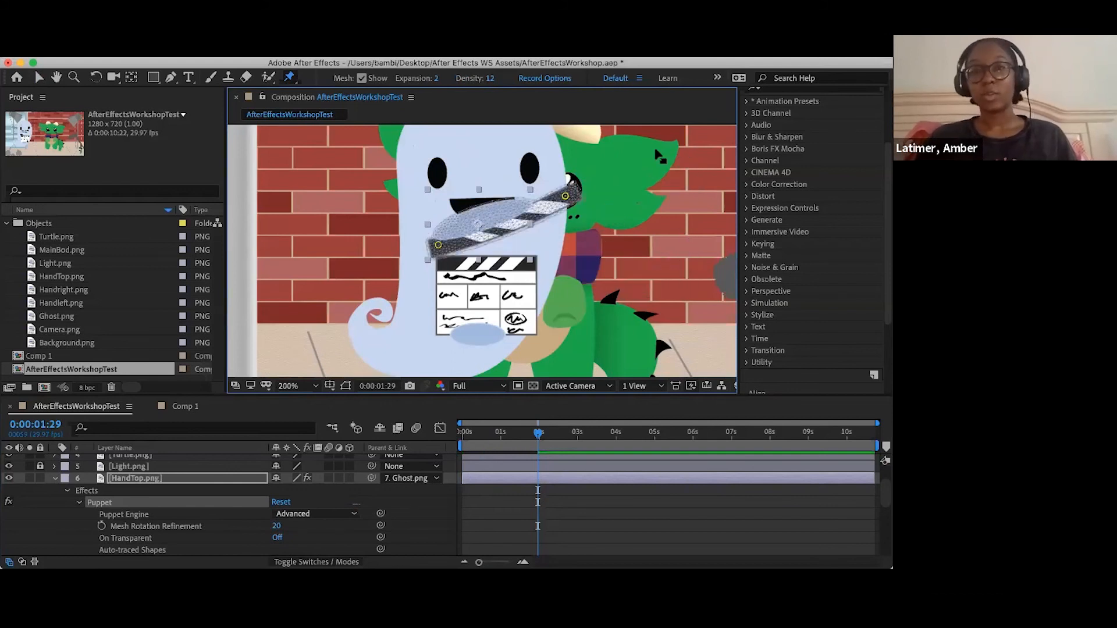
pyautogui.press('super+z')
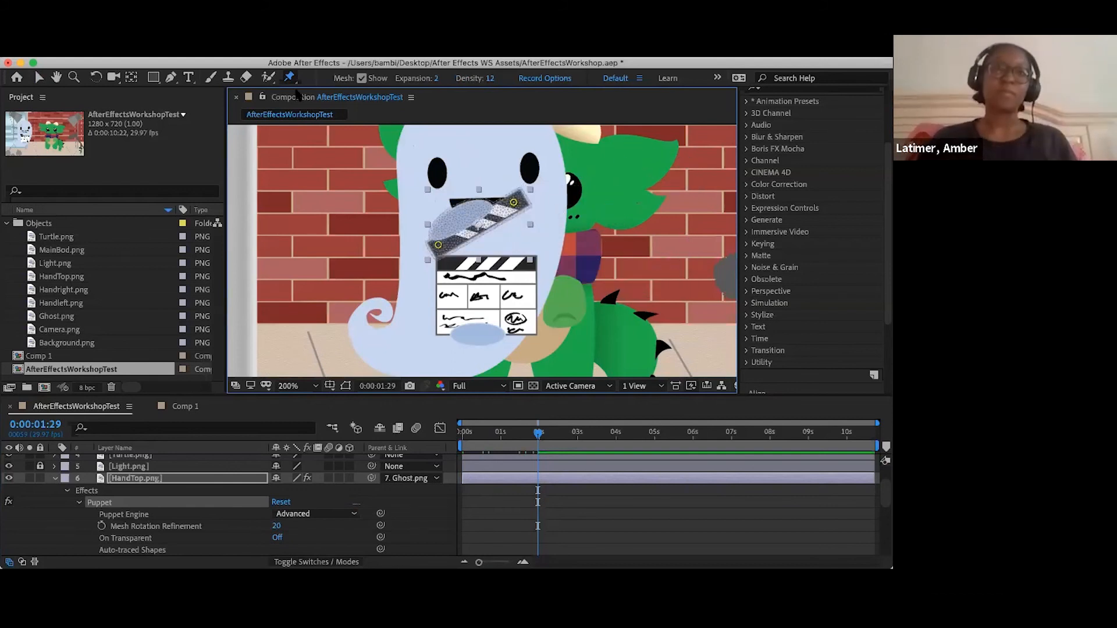
# - Add Puppet Starch pins to HandTop.png along the clapper stick between its two position pins
pyautogui.moveTo(290, 81); pyautogui.dragTo(328, 105)
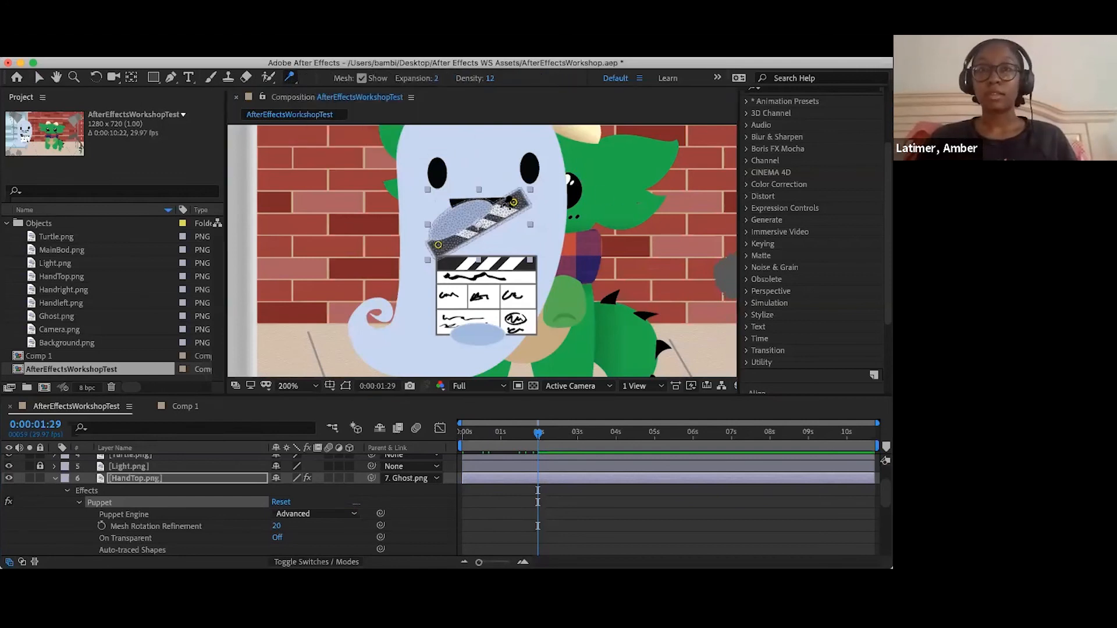
pyautogui.click(501, 209)
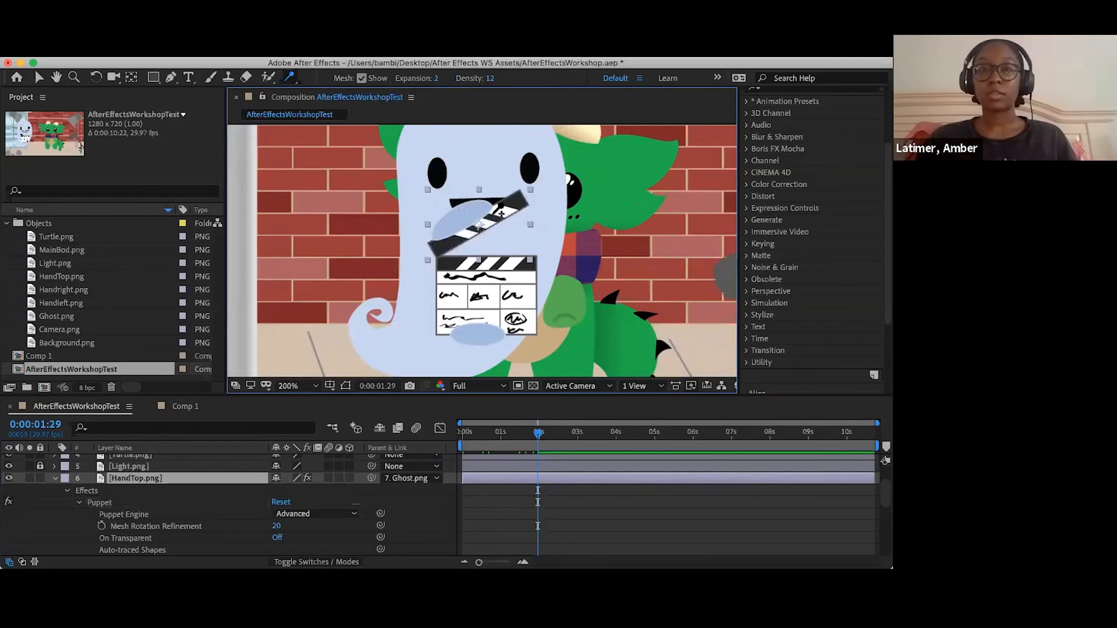
pyautogui.press('super+z')
pyautogui.click(474, 225)
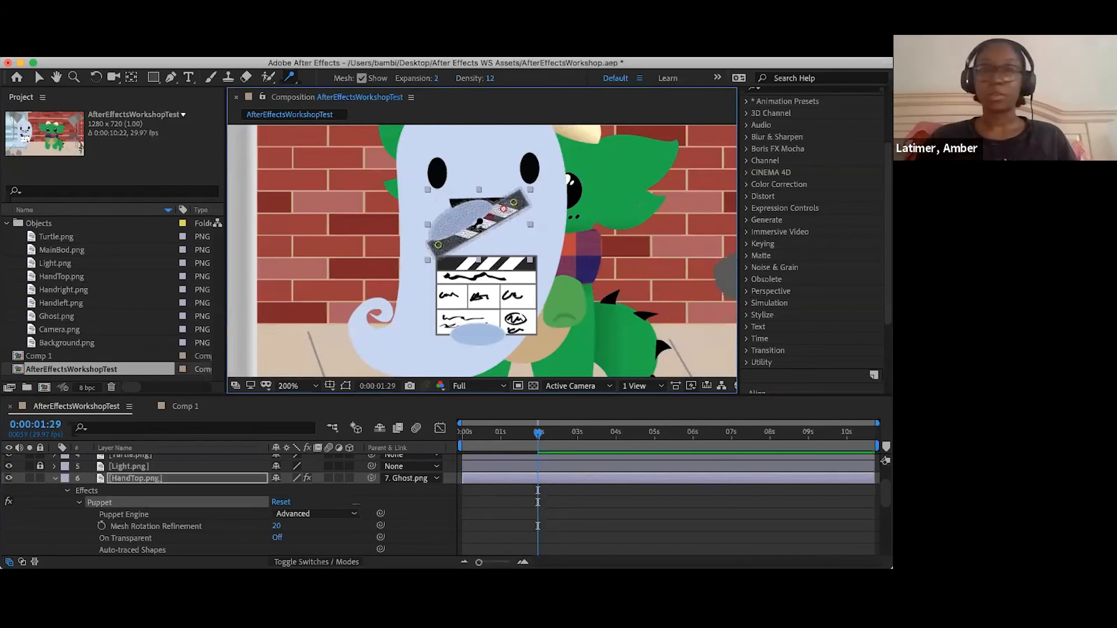
pyautogui.press('super+z')
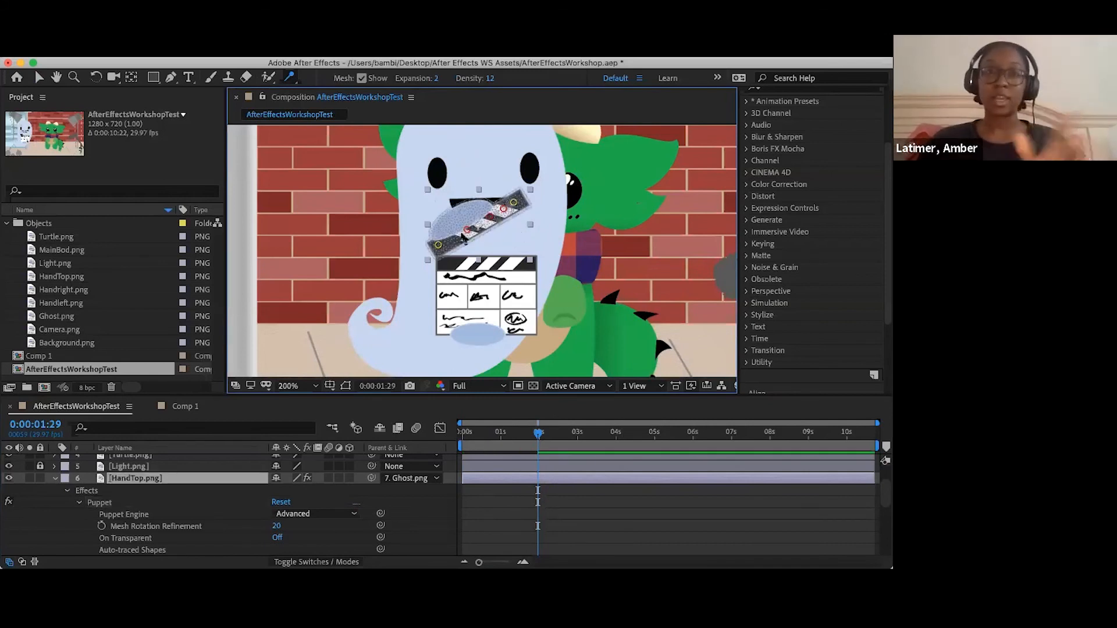
pyautogui.click(455, 237)
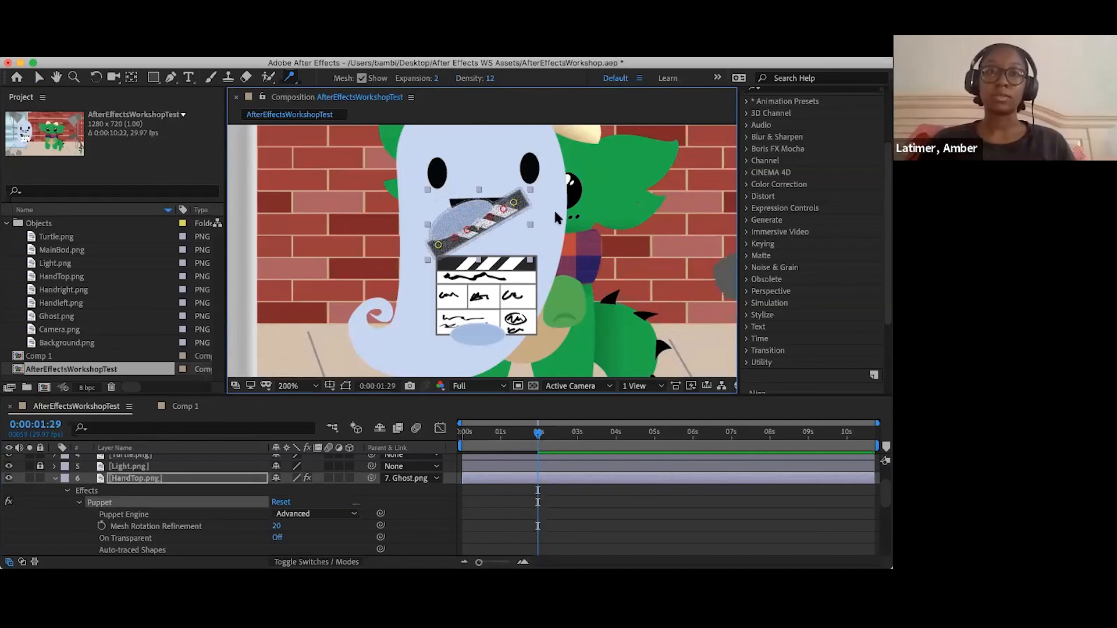
# - Record the outer position pin's motion from 0:00:01:29 with the Puppet Position Pin tool, swinging the clapper stick down onto the slate
pyautogui.moveTo(290, 80); pyautogui.dragTo(334, 76)
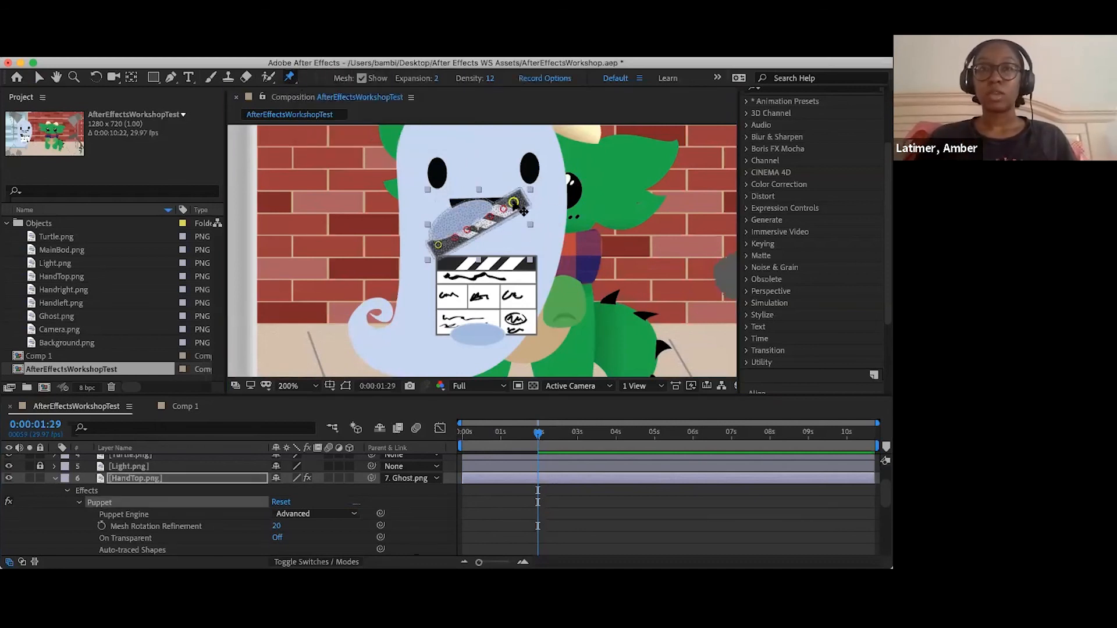
pyautogui.moveTo(523, 211); pyautogui.dragTo(523, 220)
pyautogui.moveTo(477, 175); pyautogui.dragTo(523, 243)
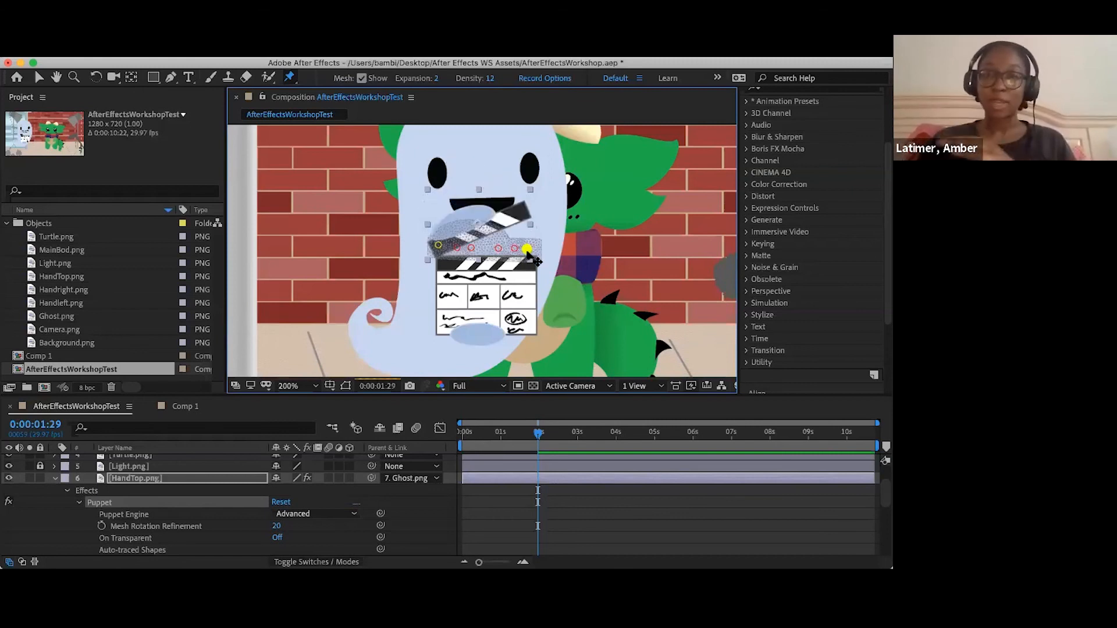
pyautogui.moveTo(482, 161); pyautogui.dragTo(522, 220)
pyautogui.click(588, 217)
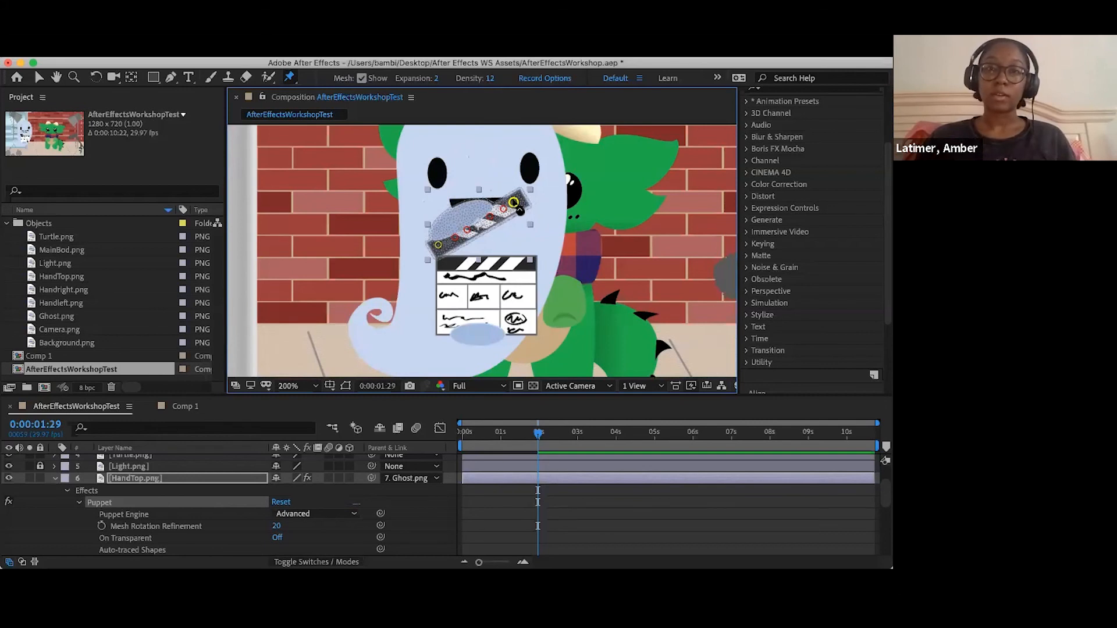
pyautogui.moveTo(514, 202); pyautogui.dragTo(525, 240)
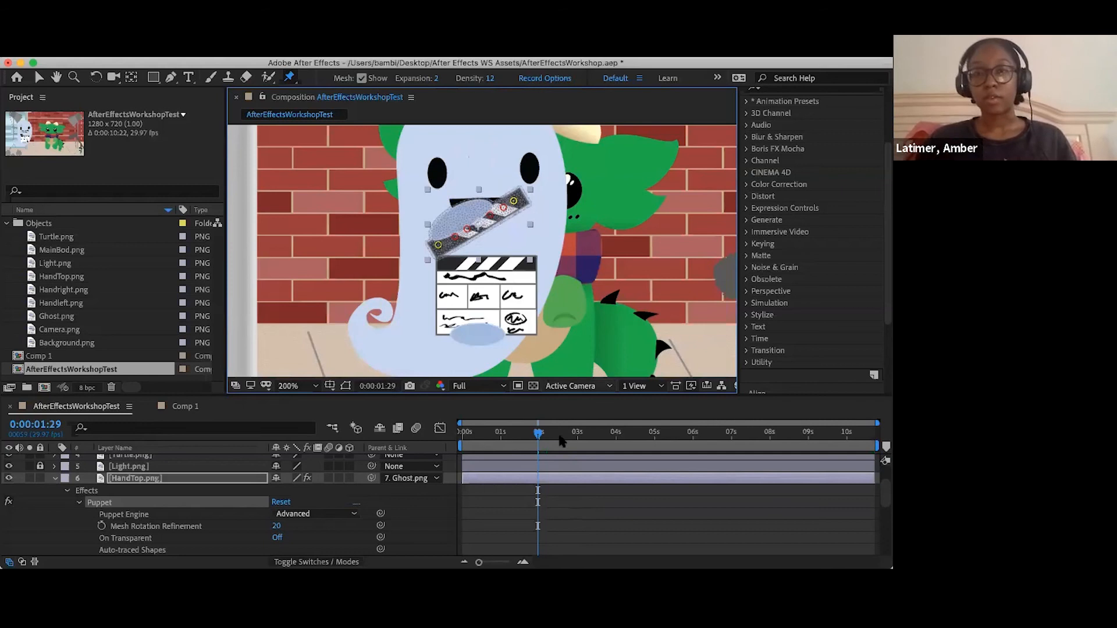
# - Scrub and play back the composition to review the ghost's movement and the closing clapper
pyautogui.moveTo(538, 433); pyautogui.dragTo(515, 432)
pyautogui.click(516, 434)
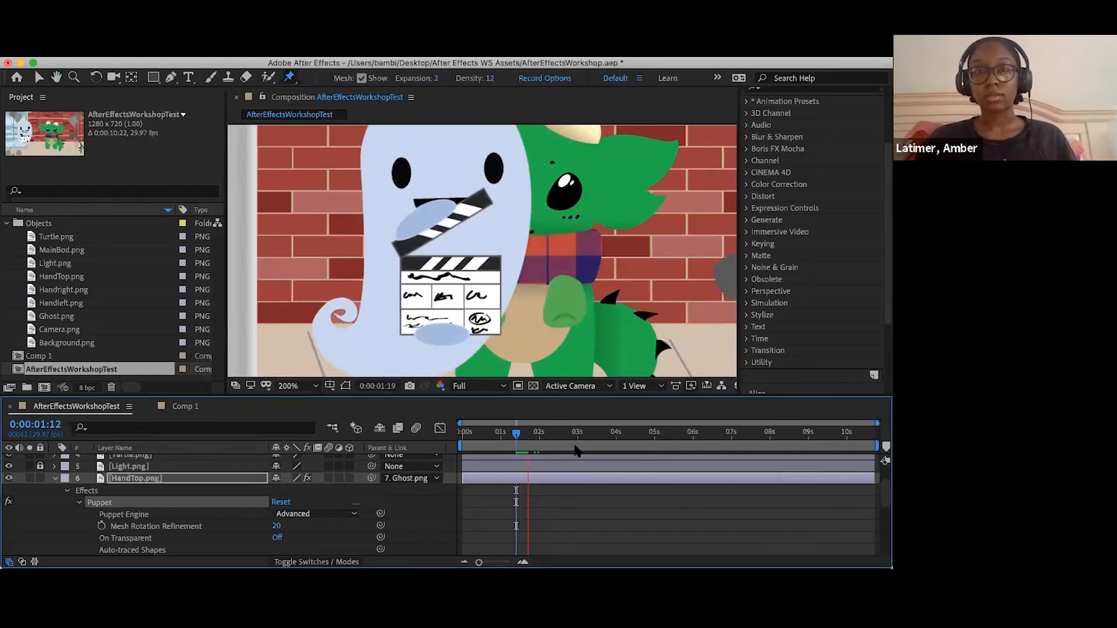
pyautogui.click(611, 451)
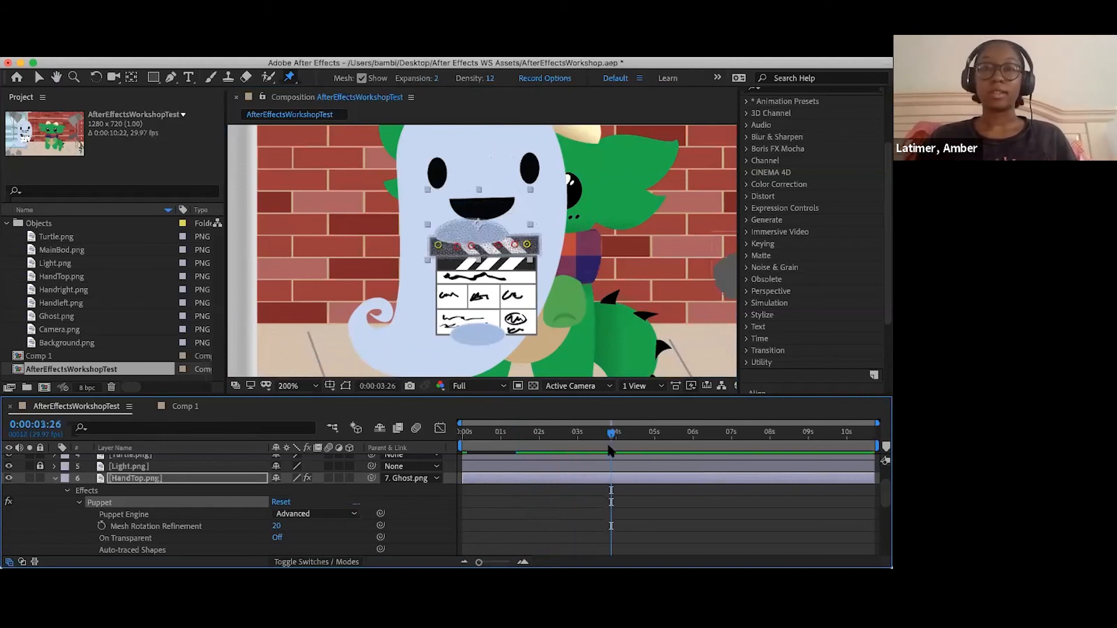
pyautogui.moveTo(571, 434); pyautogui.dragTo(560, 434)
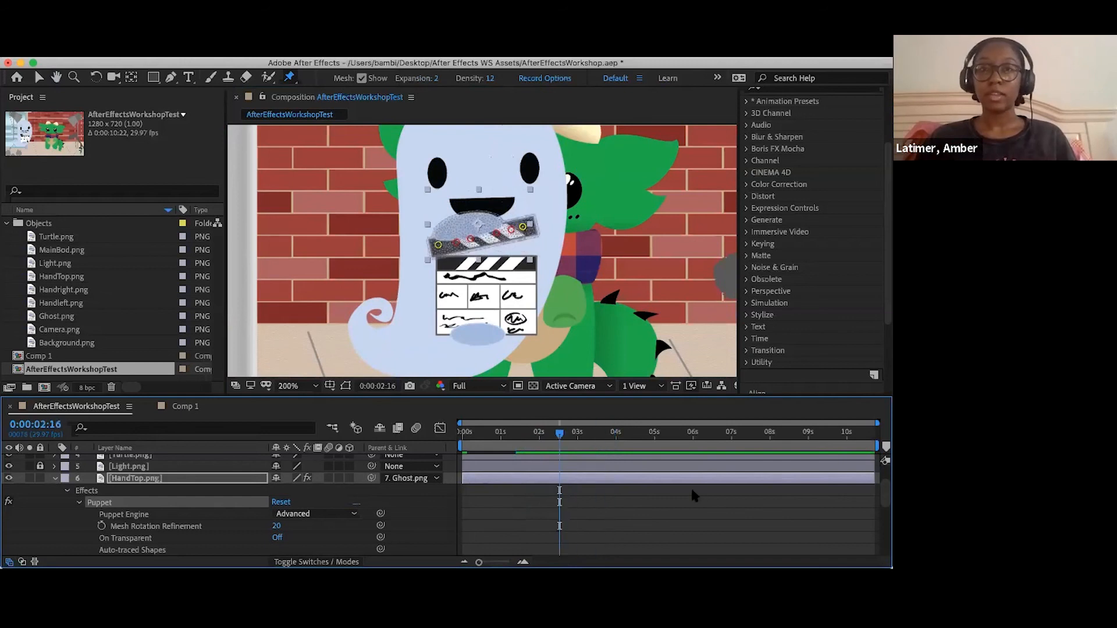
pyautogui.press('space')
pyautogui.press('space')
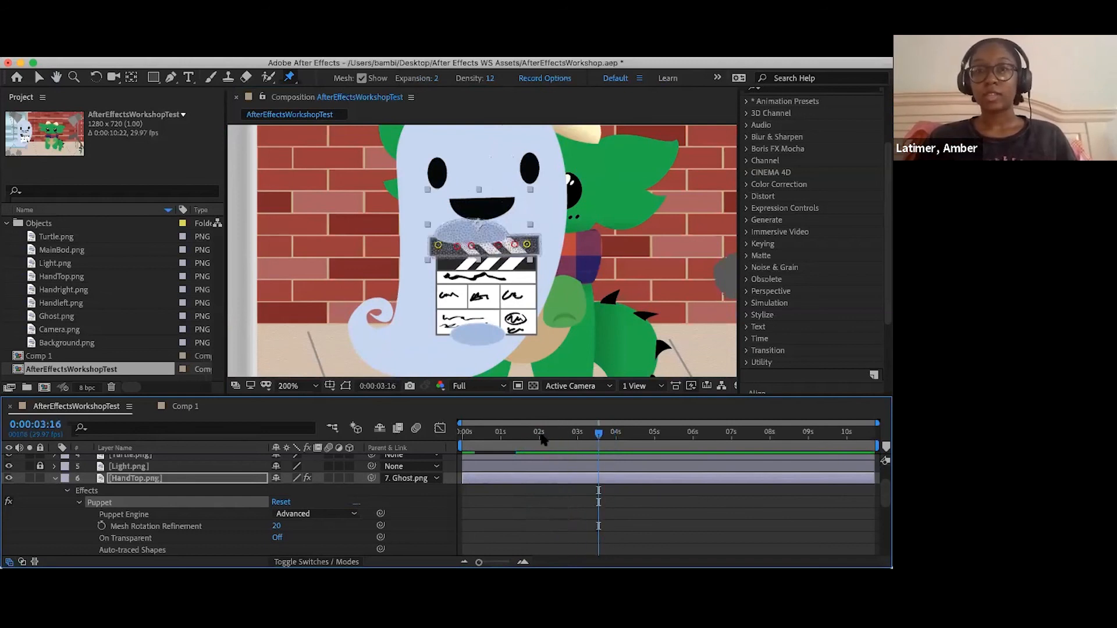
pyautogui.click(501, 431)
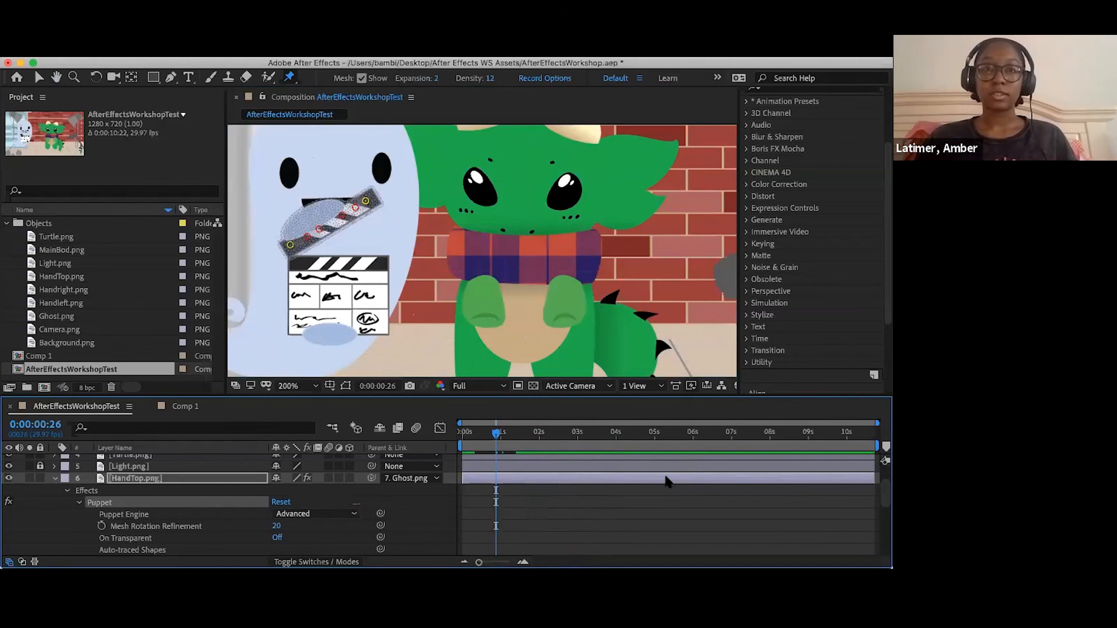
pyautogui.press('space')
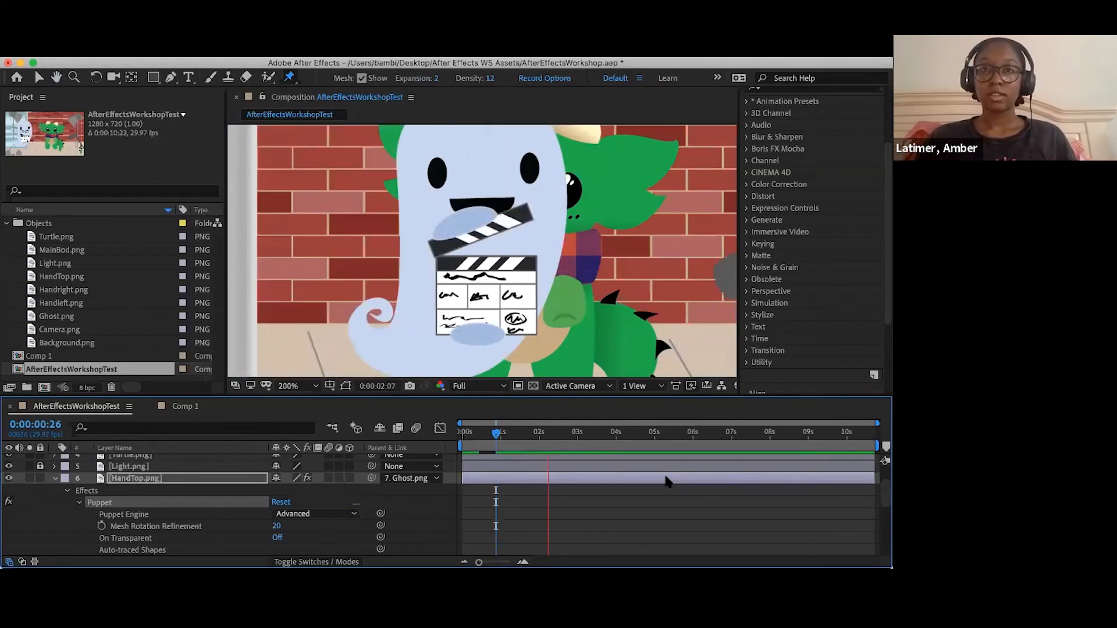
pyautogui.press('space')
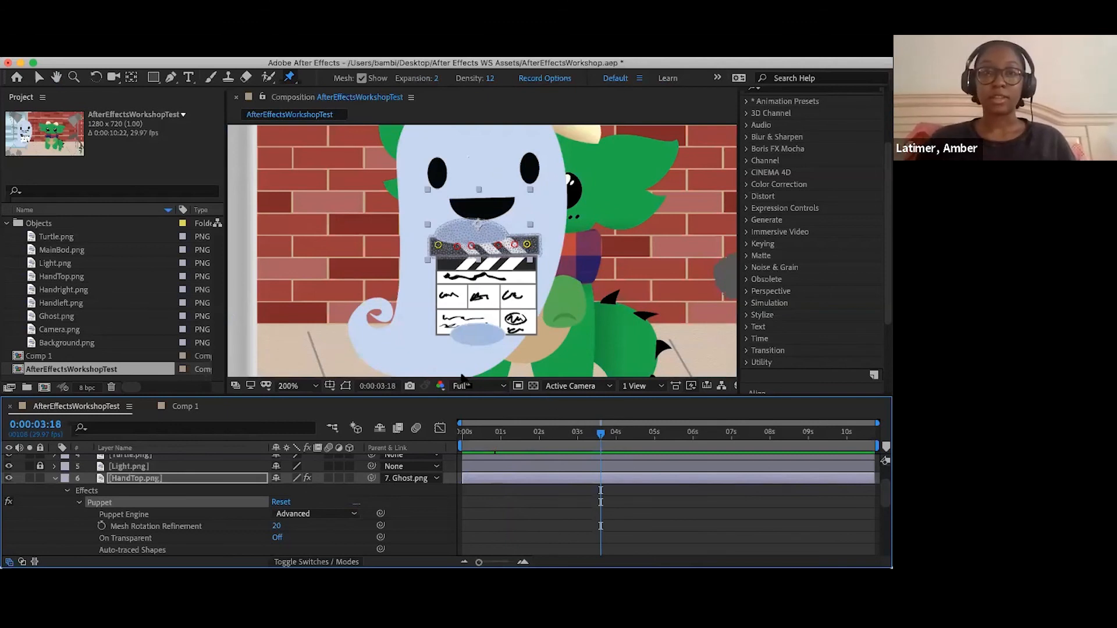
# - Fit the composition in the viewer and add a Position keyframe to Ghost.png at 0:00:03:18
pyautogui.click(294, 386)
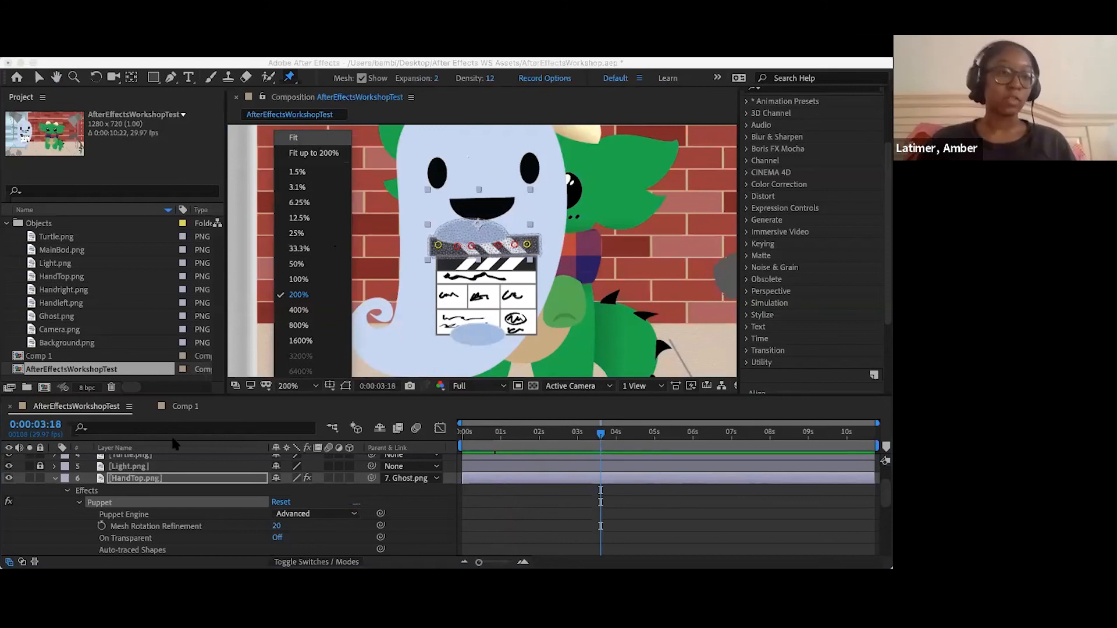
pyautogui.click(293, 137)
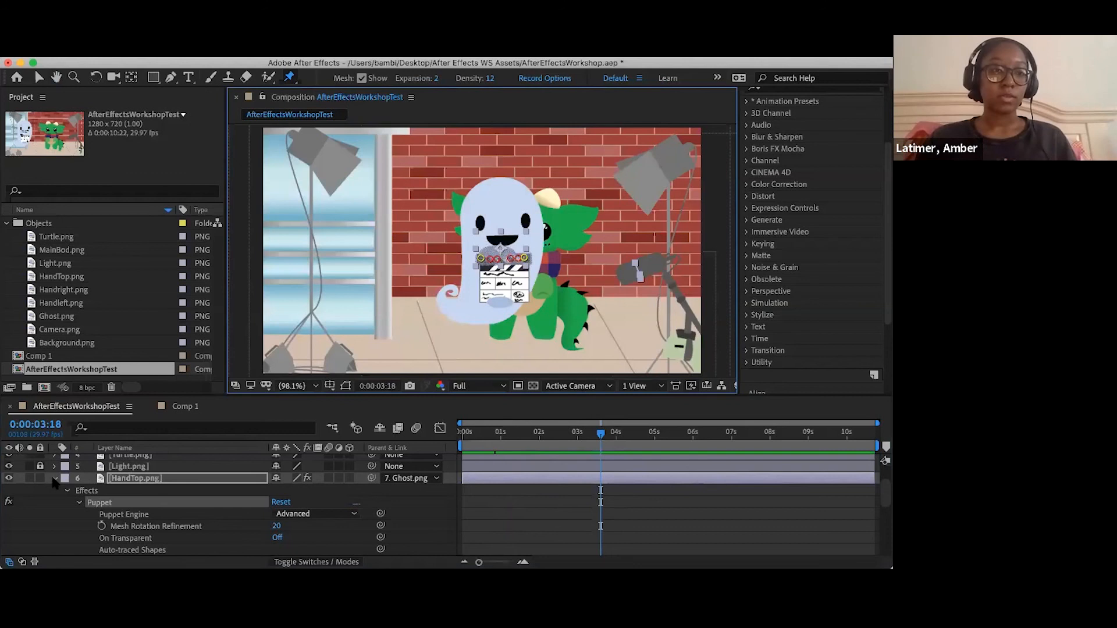
pyautogui.click(79, 502)
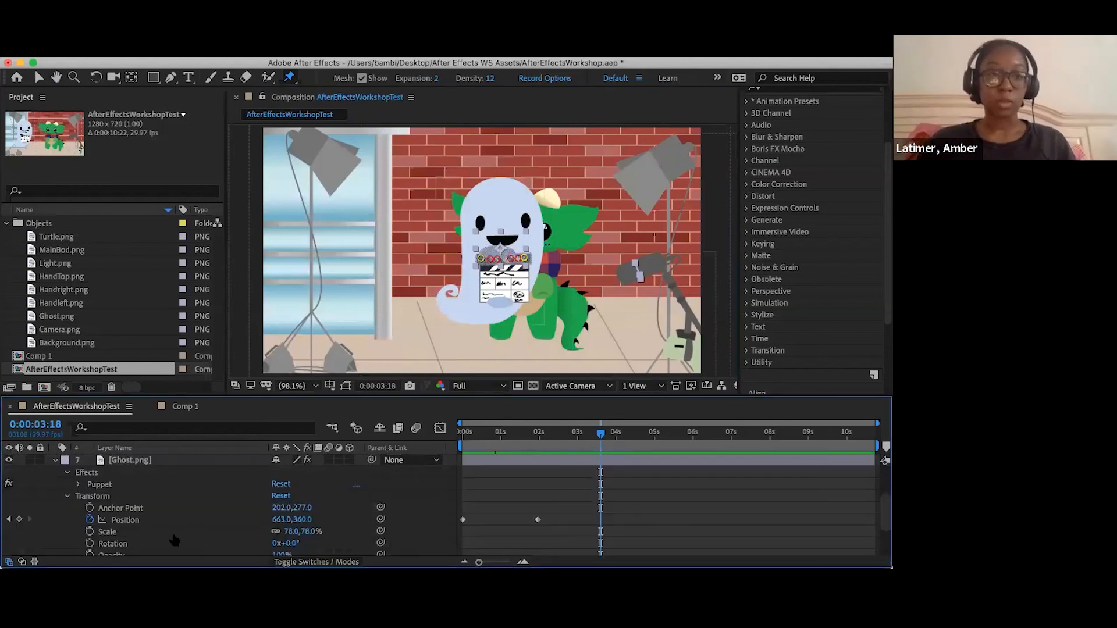
pyautogui.scroll(-2, 180, 532)
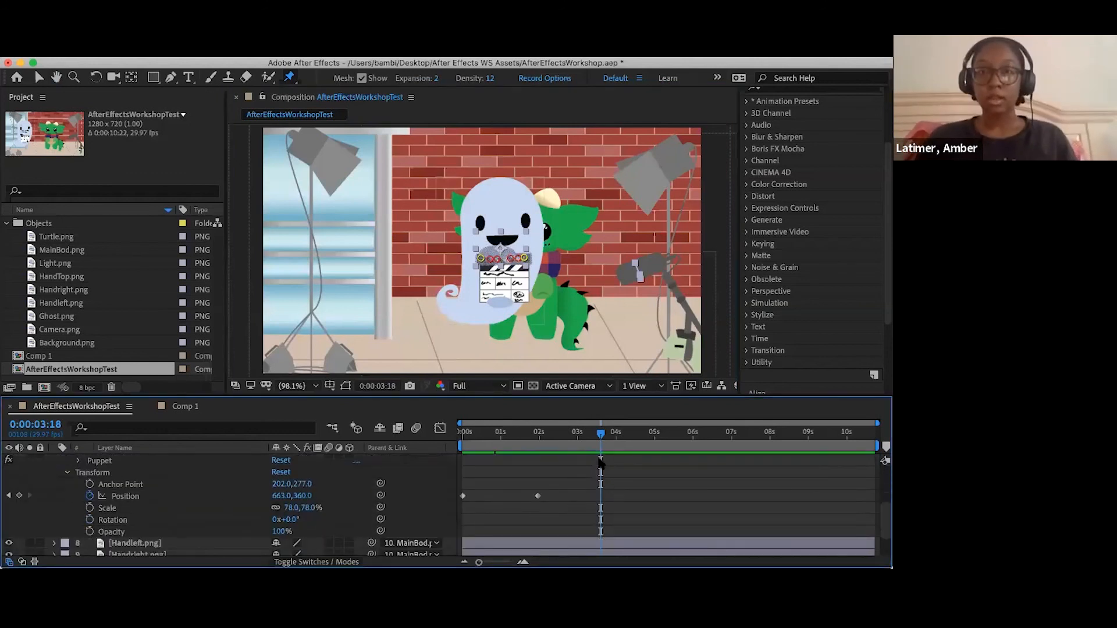
pyautogui.click(19, 496)
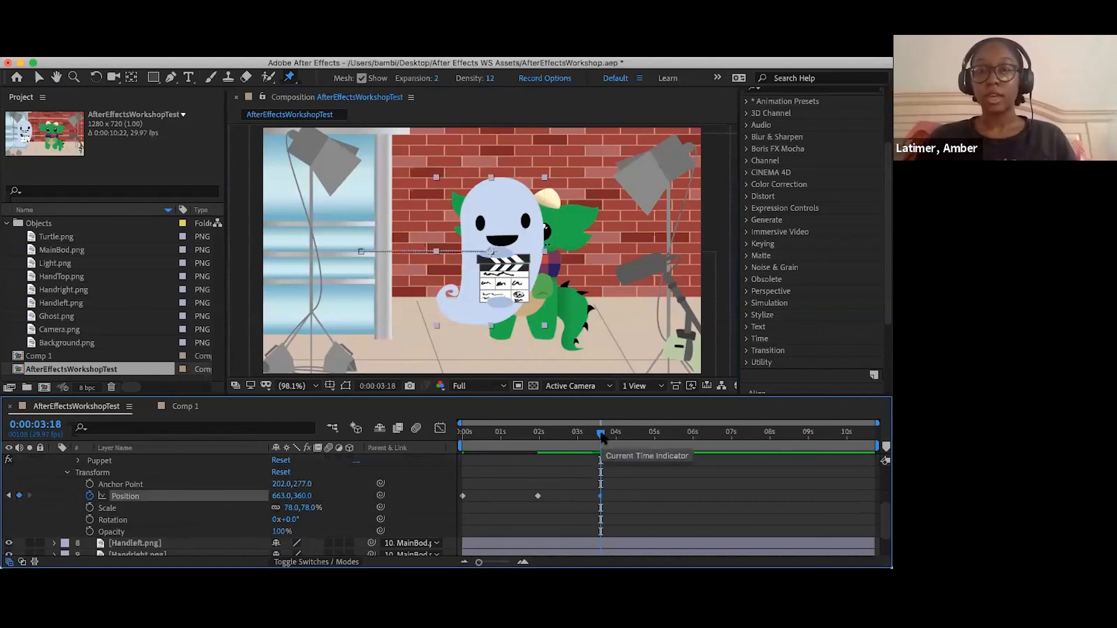
# - Add a Position keyframe to Ghost.png at 0:00:05:12, moving the ghost to about X 110 near the composition's left edge
pyautogui.moveTo(601, 435); pyautogui.dragTo(671, 453)
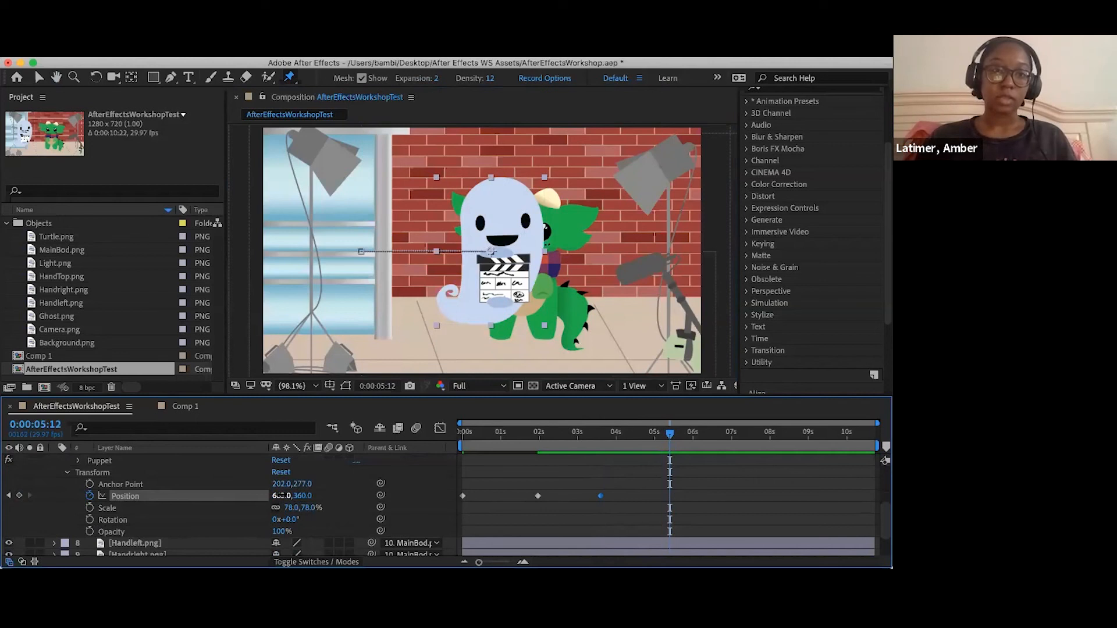
pyautogui.moveTo(244, 489); pyautogui.dragTo(26, 460)
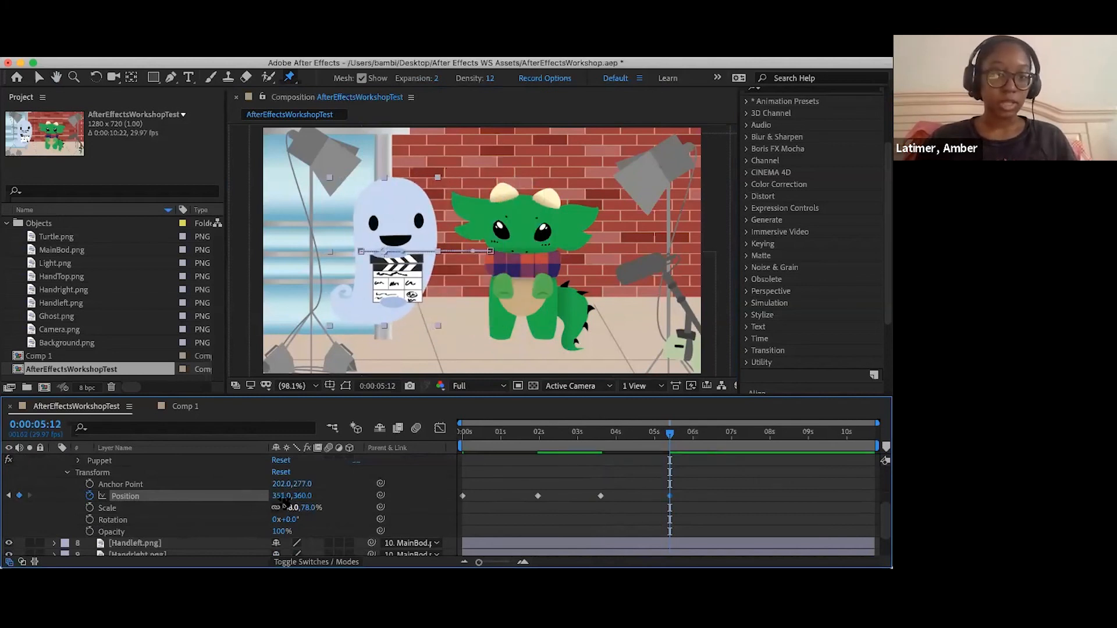
pyautogui.moveTo(281, 496); pyautogui.dragTo(103, 486)
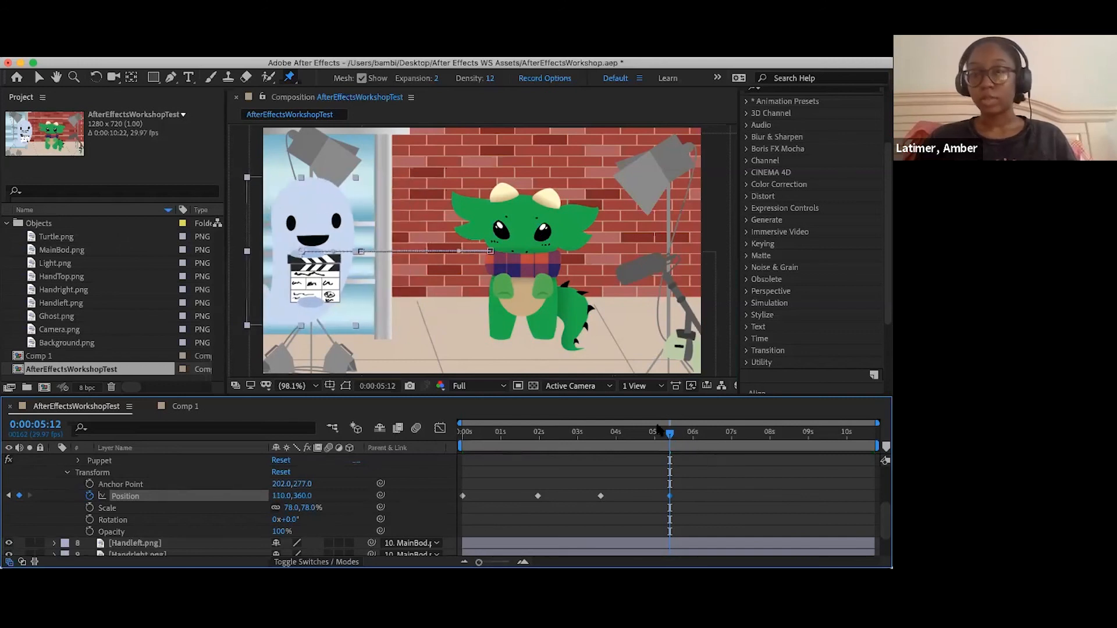
pyautogui.moveTo(668, 432); pyautogui.dragTo(689, 499)
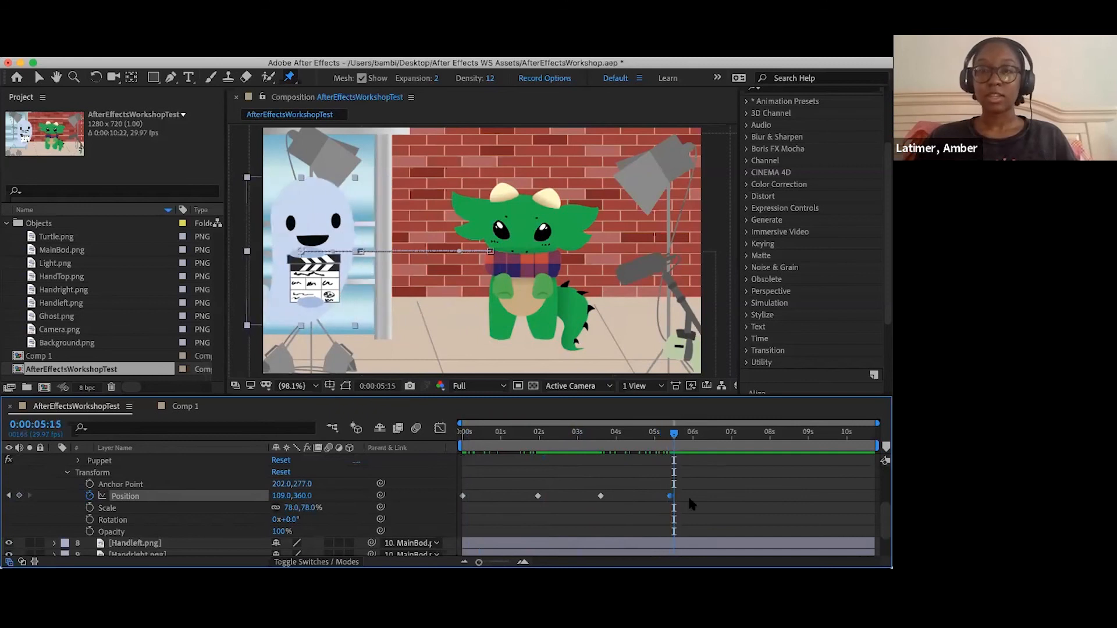
# - Apply Easy Ease to all four Position keyframes of Ghost.png
pyautogui.click(691, 501)
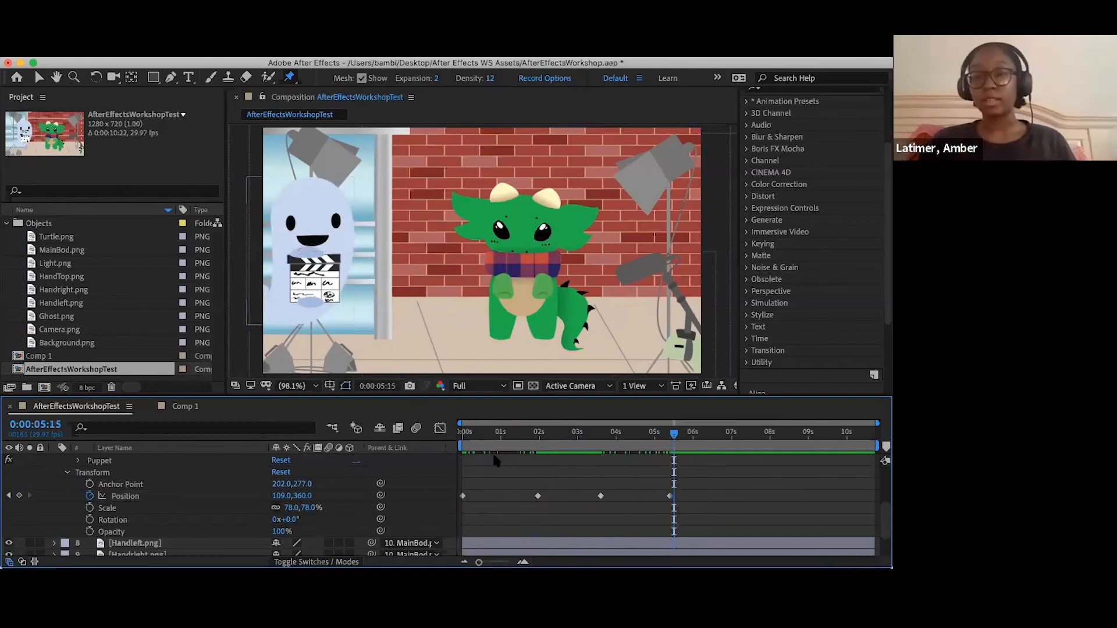
pyautogui.moveTo(692, 510); pyautogui.dragTo(451, 466)
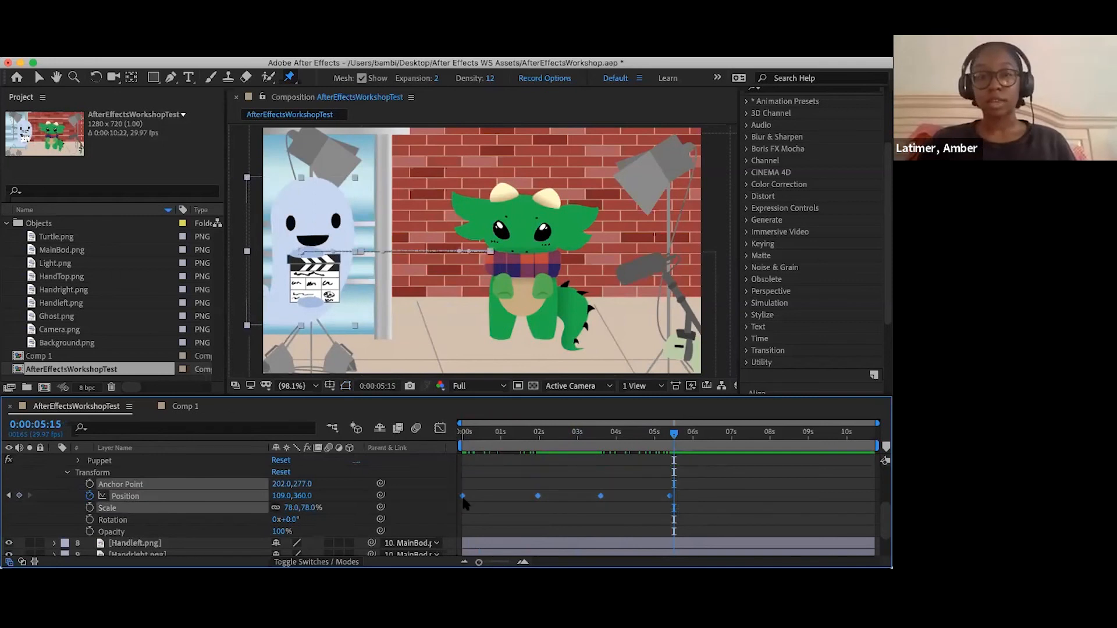
pyautogui.rightClick(464, 501)
pyautogui.moveTo(531, 558)
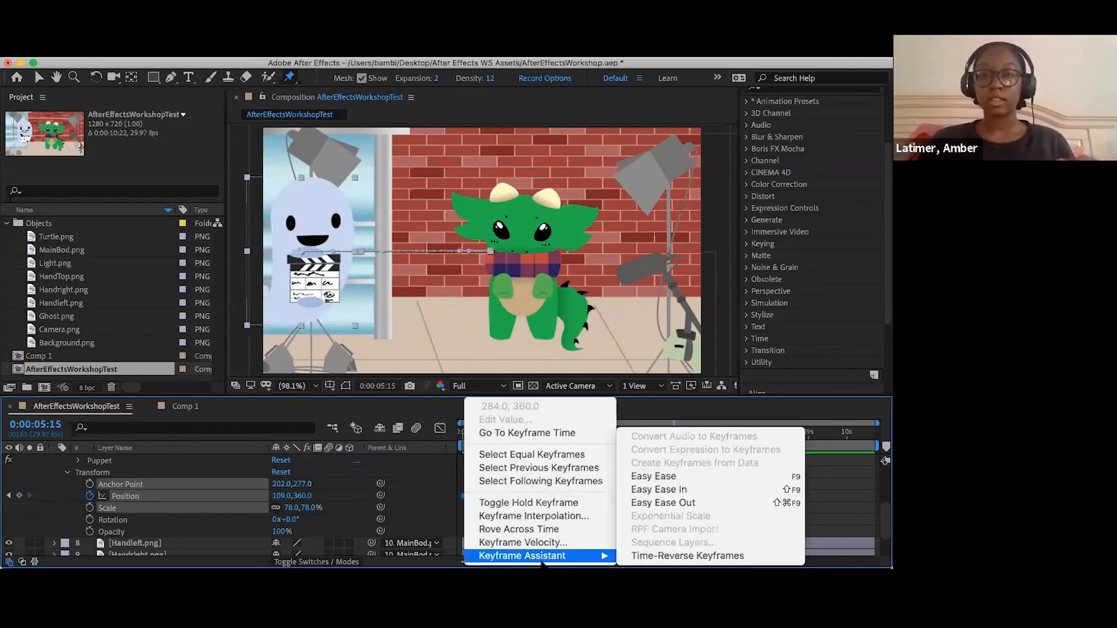
pyautogui.click(692, 477)
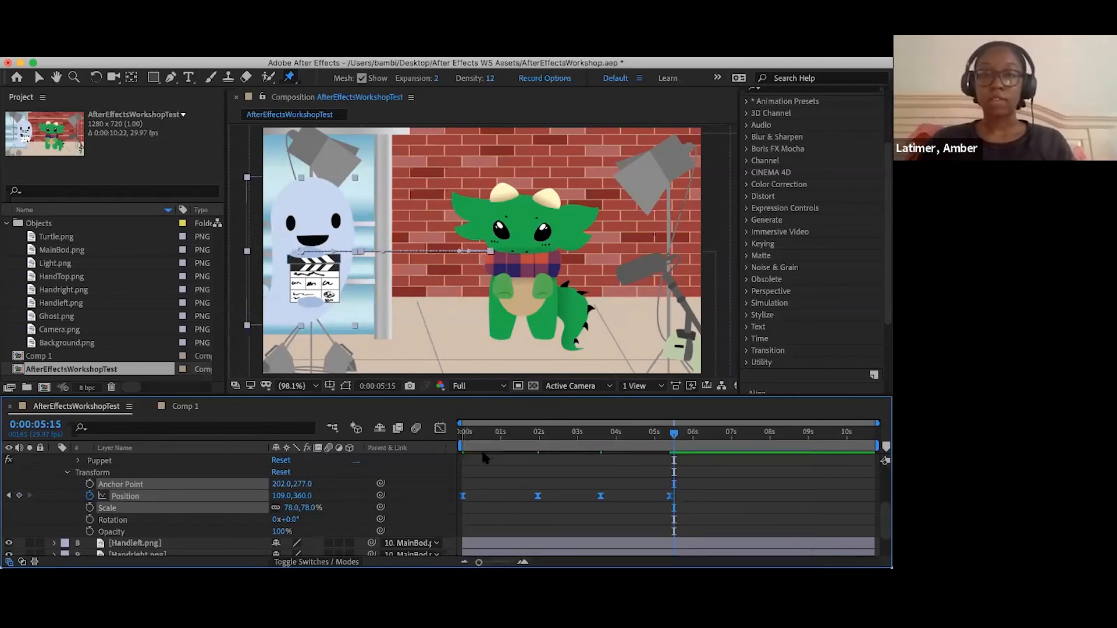
# - Play the composition from the start to review the ghost's eased movement, and return to the first frame
pyautogui.click(468, 433)
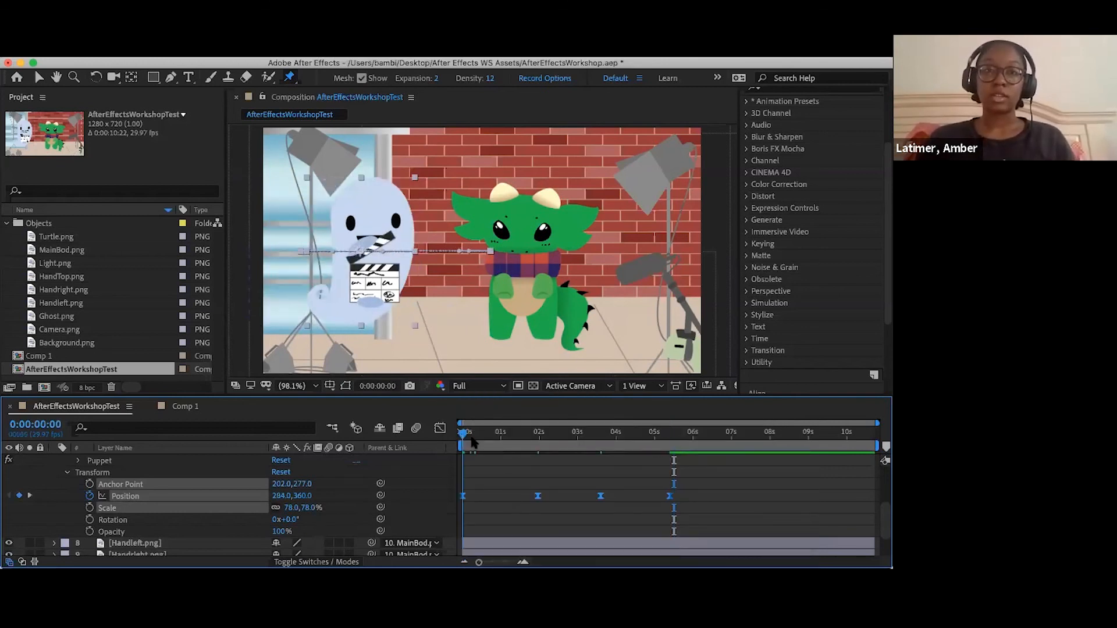
pyautogui.press('space')
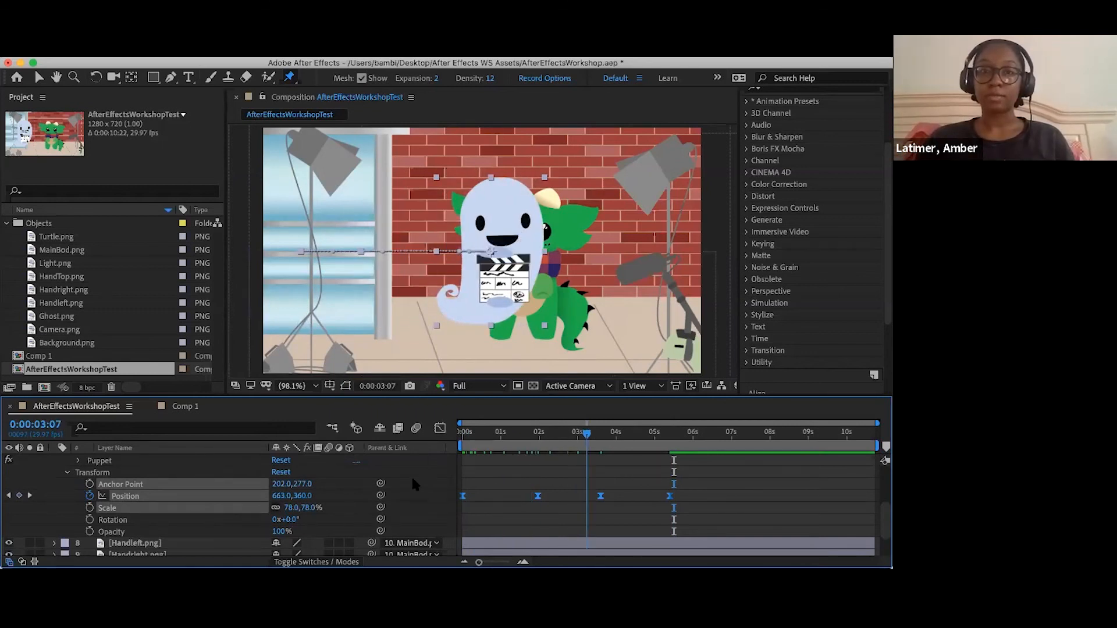
pyautogui.press('space')
pyautogui.press('Home')
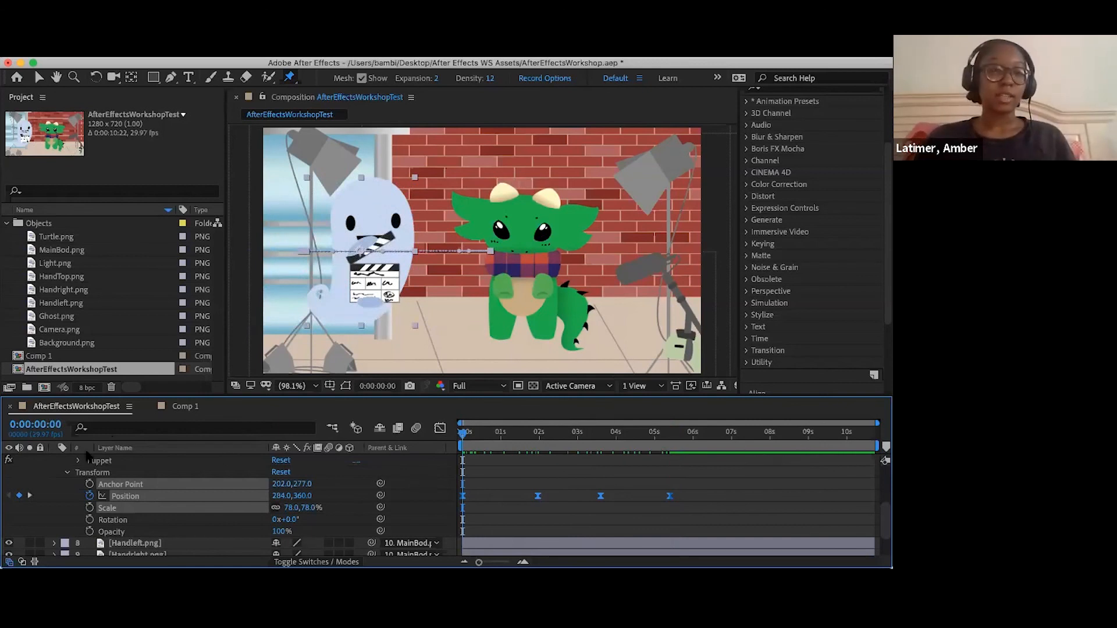
# - Collapse the Ghost.png layer's properties in the timeline
pyautogui.scroll(3, 98, 472)
pyautogui.scroll(3, 53, 510)
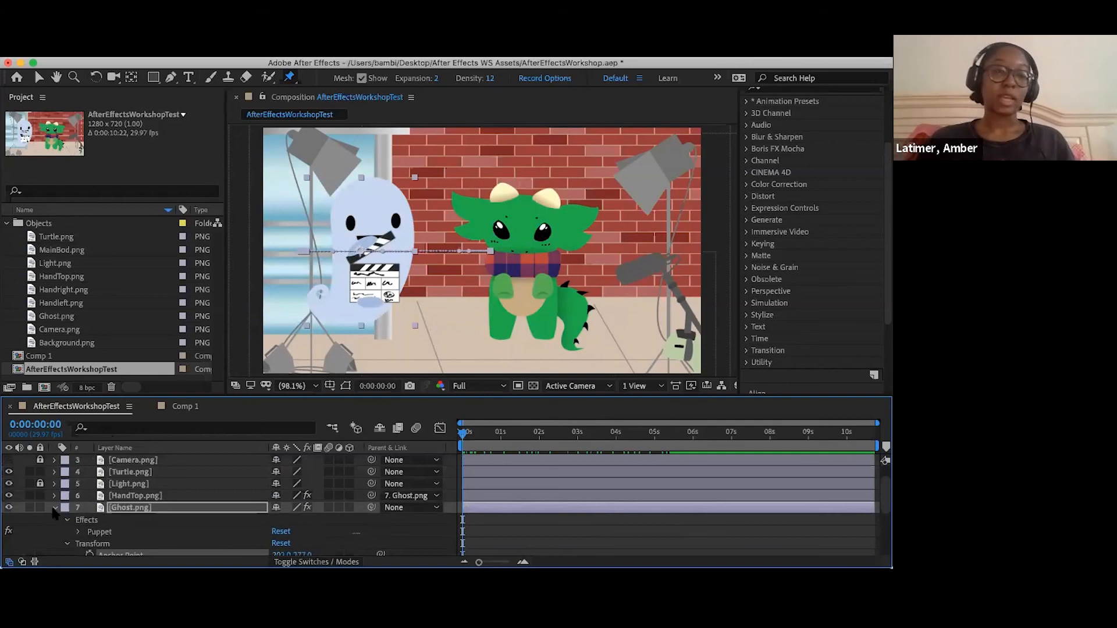
pyautogui.click(55, 508)
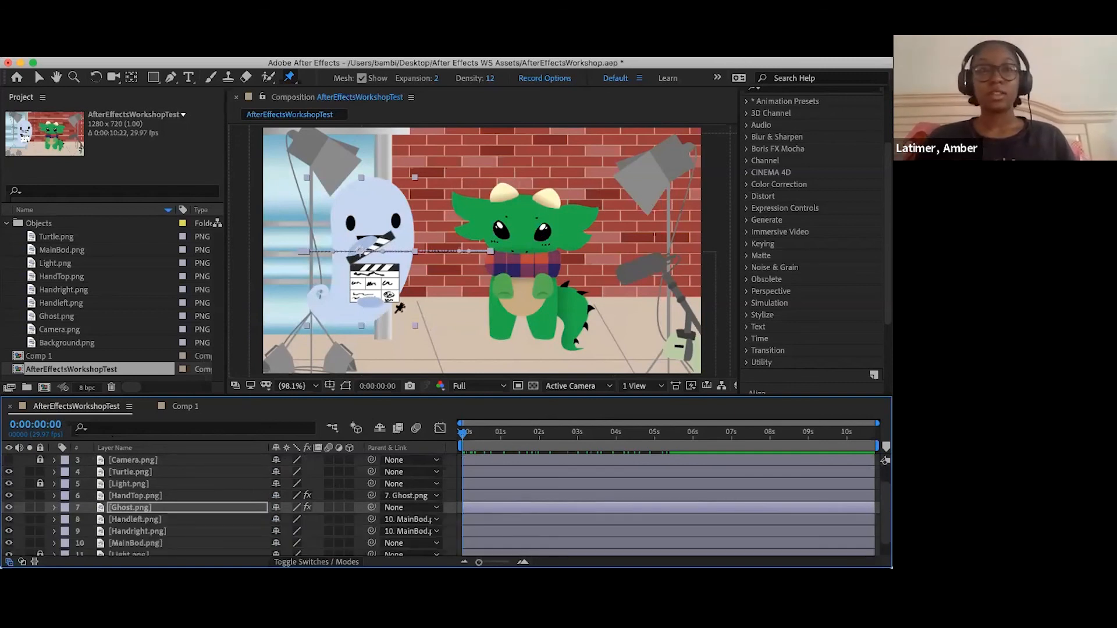
pyautogui.click(187, 77)
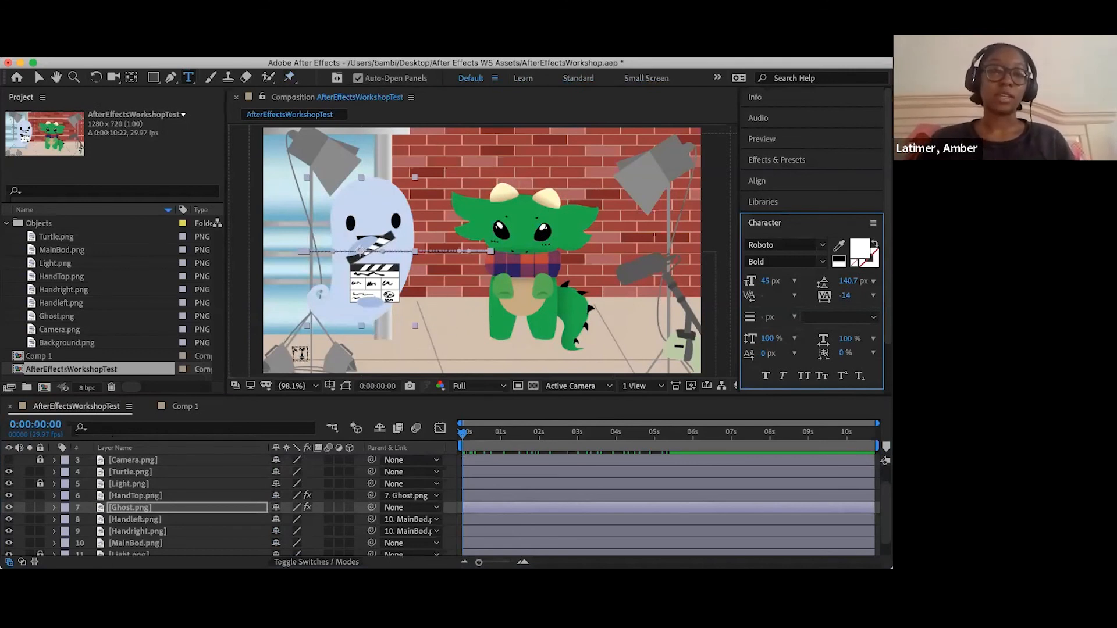
pyautogui.click(153, 78)
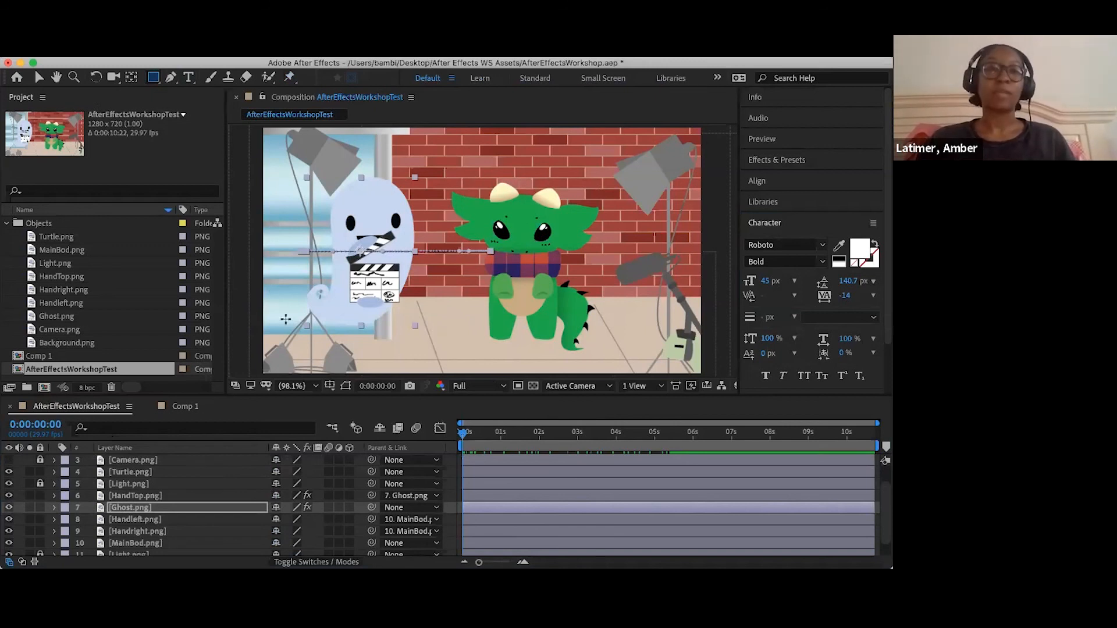
pyautogui.moveTo(279, 322); pyautogui.dragTo(444, 361)
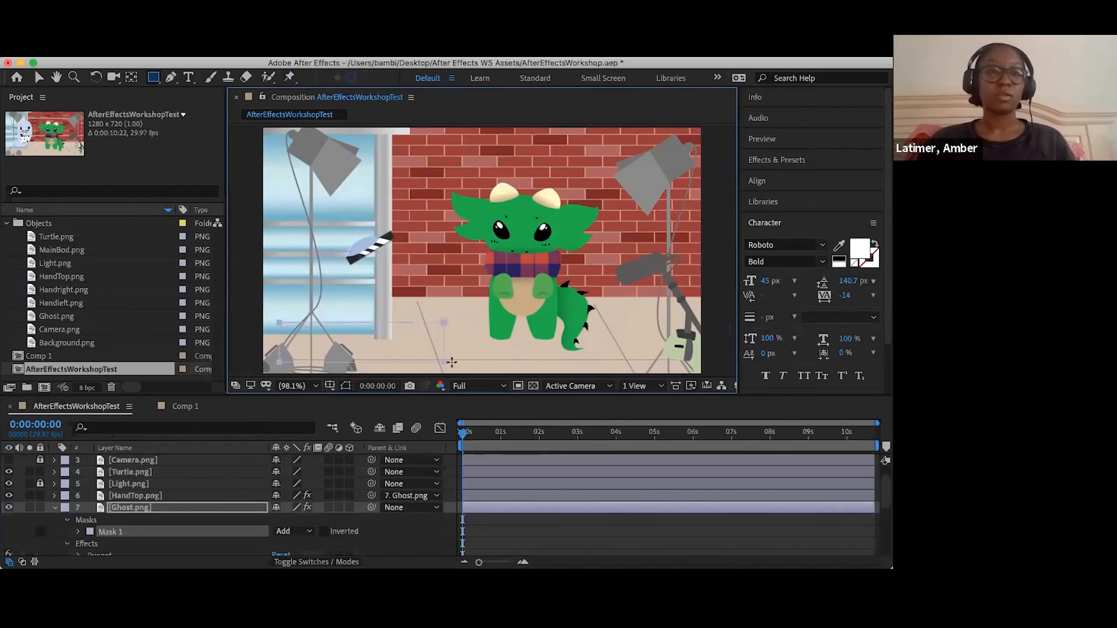
pyautogui.press('super+z')
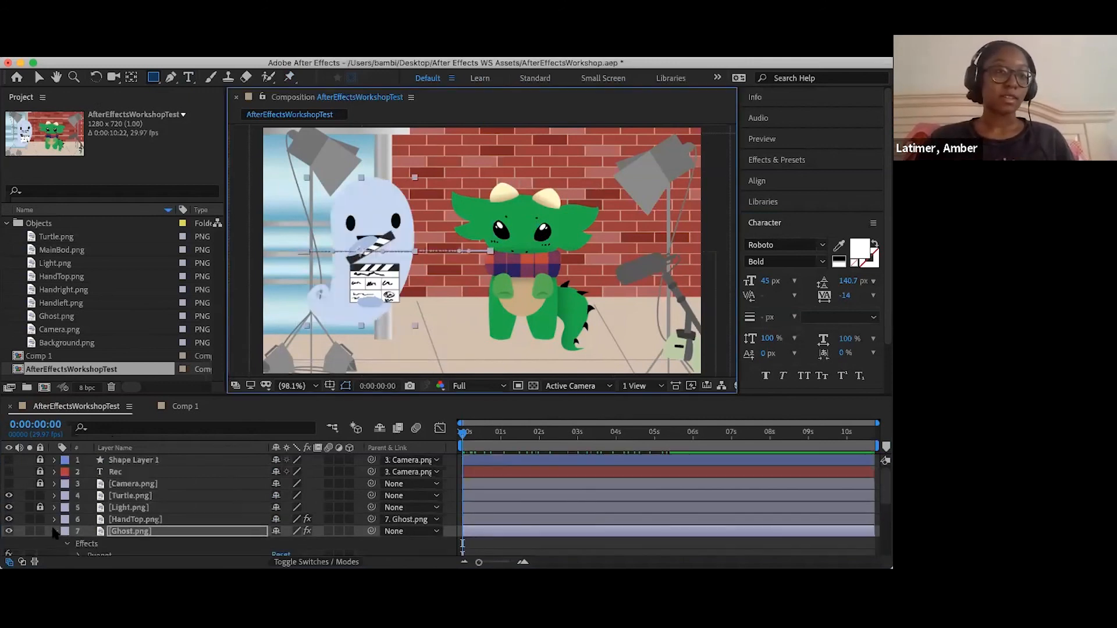
# - Deselect all layers and draw a wide rectangle with the Rectangle tool across the ghost's lower body as a new shape layer
pyautogui.click(56, 531)
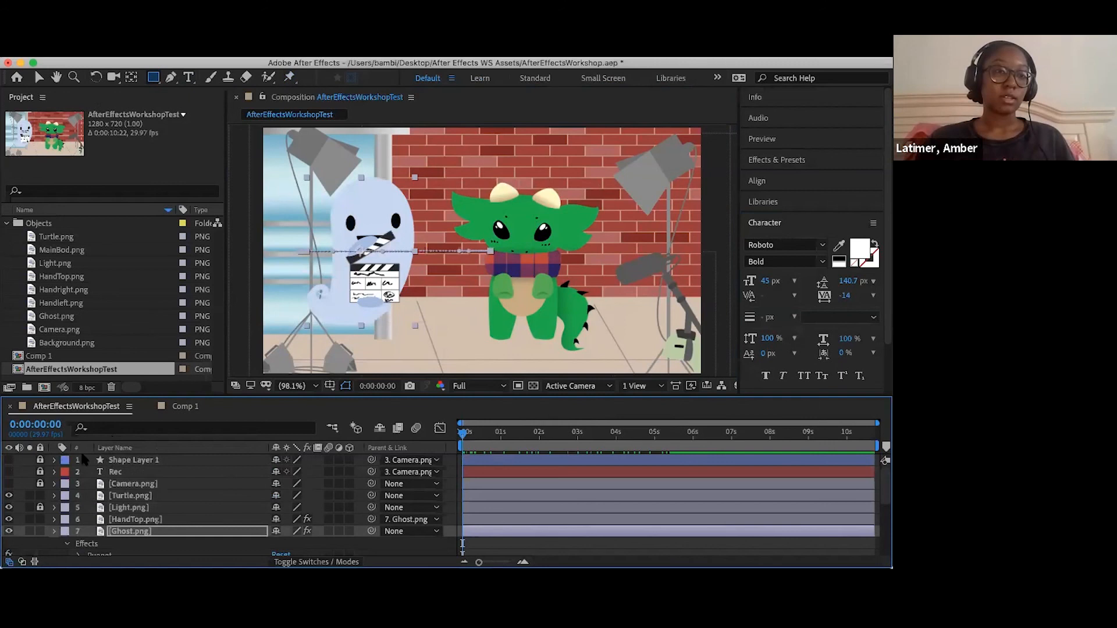
pyautogui.click(88, 444)
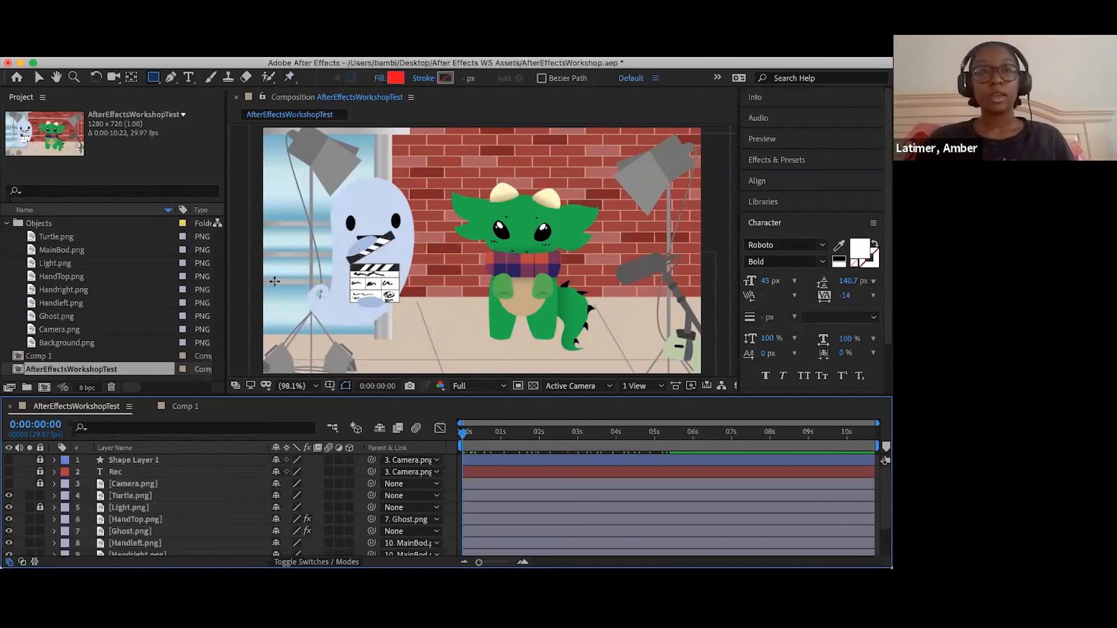
pyautogui.moveTo(275, 289)
pyautogui.mouseDown()
pyautogui.moveTo(483, 349)
pyautogui.moveTo(438, 332)
pyautogui.mouseUp()
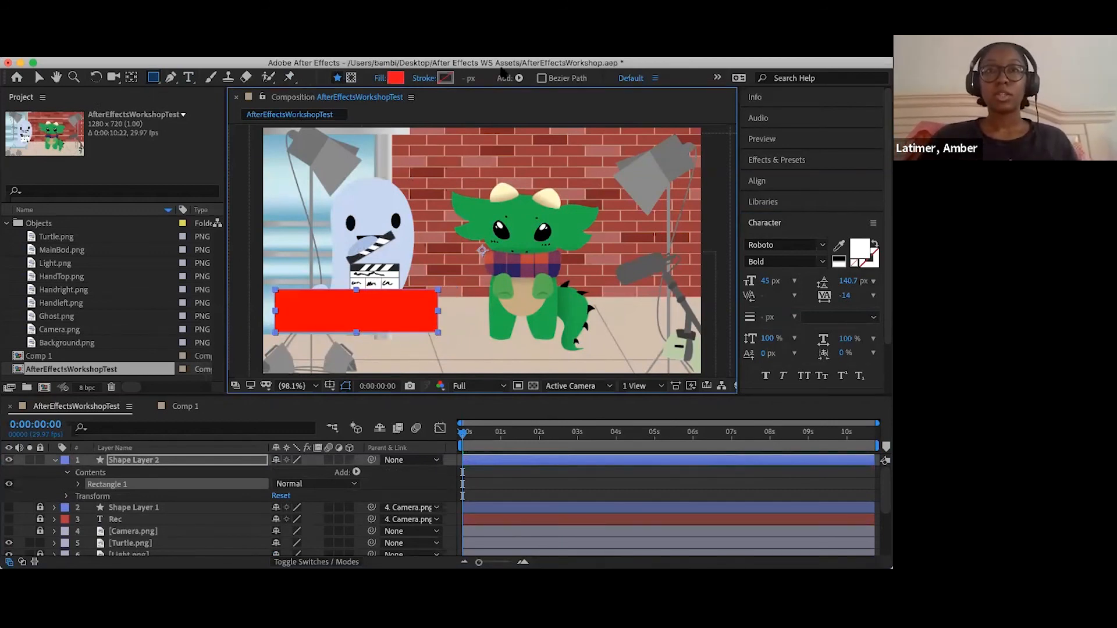
# - Set the new rectangle's fill color to black (000000)
pyautogui.click(396, 79)
pyautogui.moveTo(358, 245)
pyautogui.mouseDown()
pyautogui.moveTo(225, 259)
pyautogui.moveTo(184, 284)
pyautogui.mouseUp()
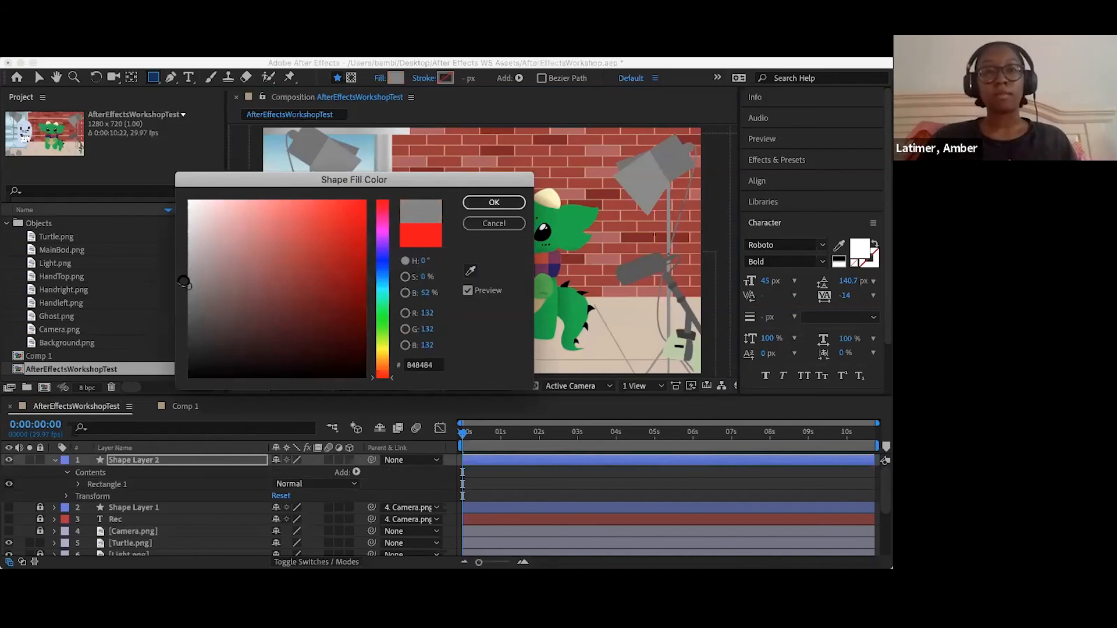
pyautogui.moveTo(346, 185); pyautogui.dragTo(171, 375)
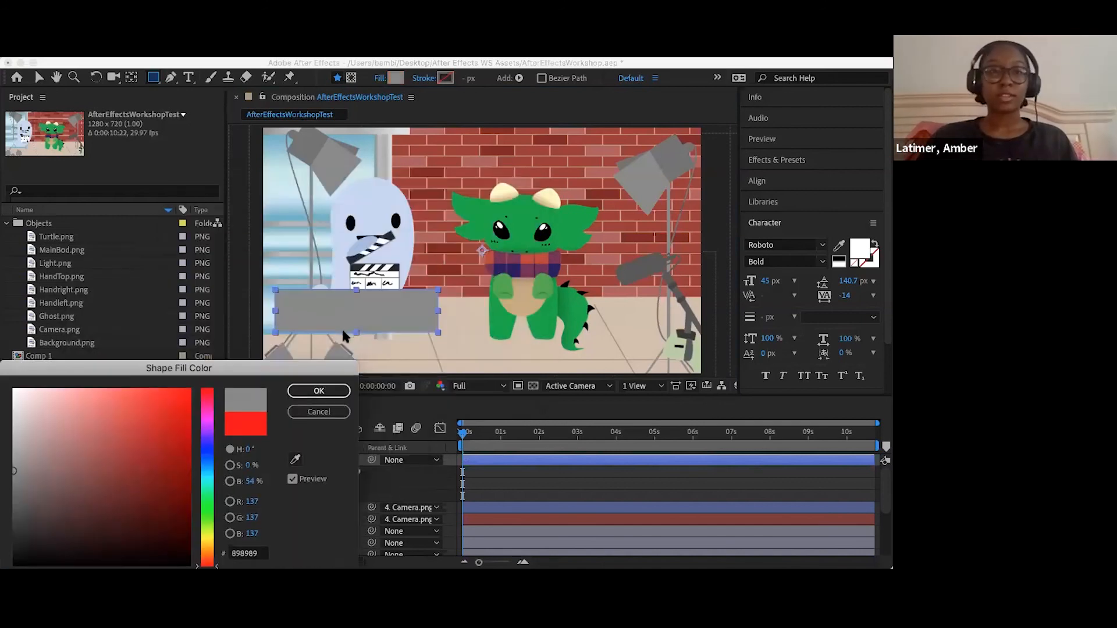
pyautogui.moveTo(267, 439)
pyautogui.mouseDown()
pyautogui.moveTo(186, 481)
pyautogui.moveTo(191, 529)
pyautogui.moveTo(143, 535)
pyautogui.mouseUp()
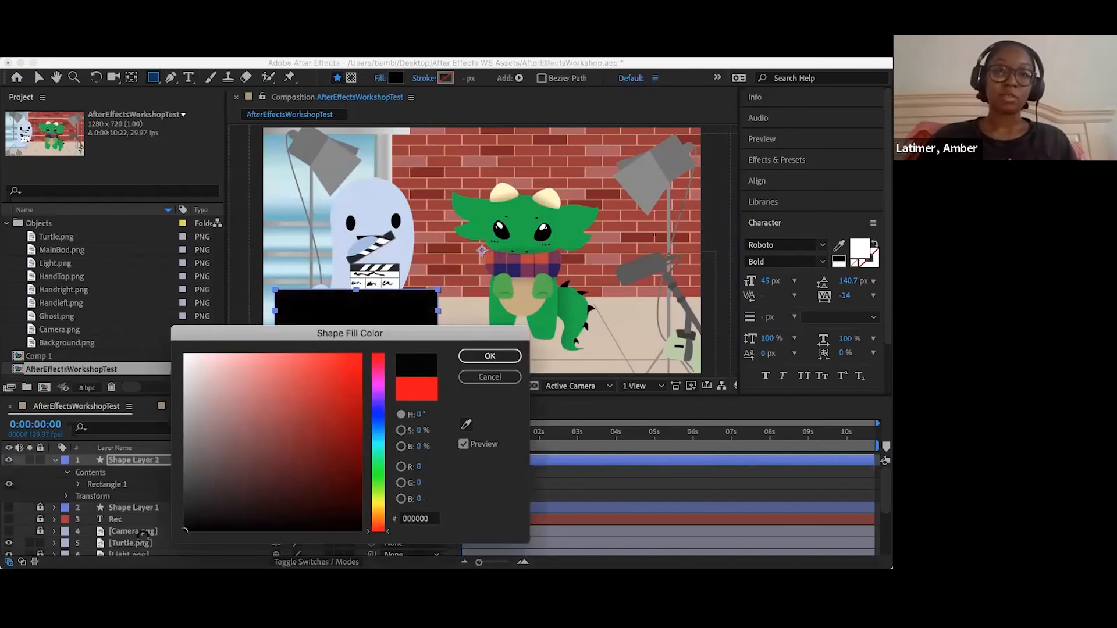
pyautogui.click(490, 356)
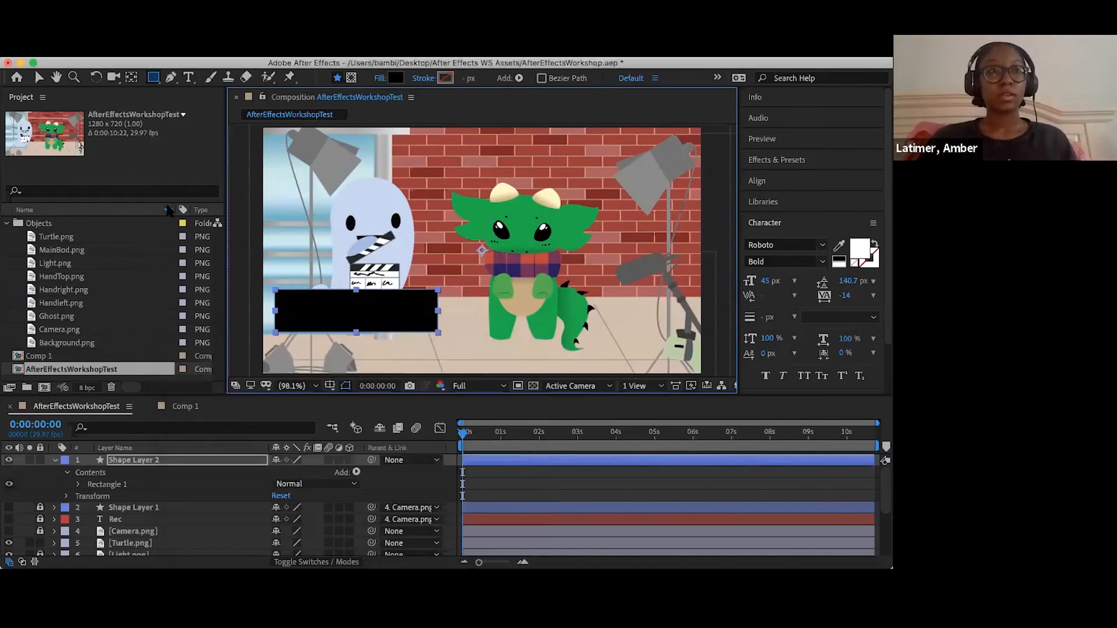
# - Move the black rectangle to the scene's lower-left corner and widen it to the right to form a title bar
pyautogui.press('v')
pyautogui.moveTo(348, 317); pyautogui.dragTo(358, 340)
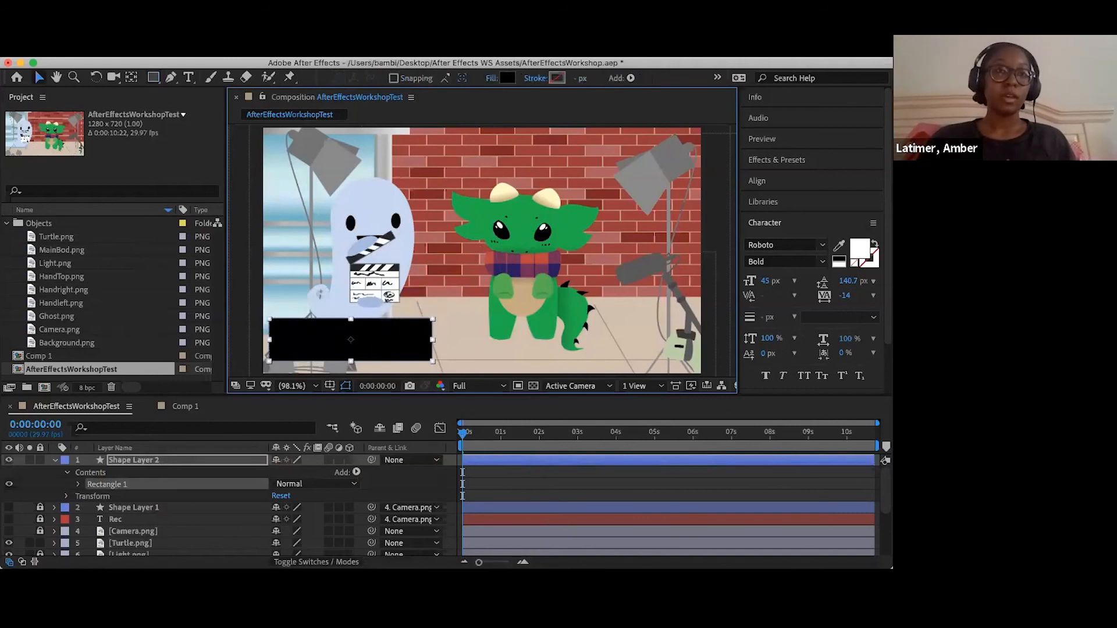
pyautogui.moveTo(433, 340); pyautogui.dragTo(479, 344)
# - Add the text "Mr. Dragon" as a new text layer and place it on the black bar
pyautogui.hotkey('ctrl', 't')
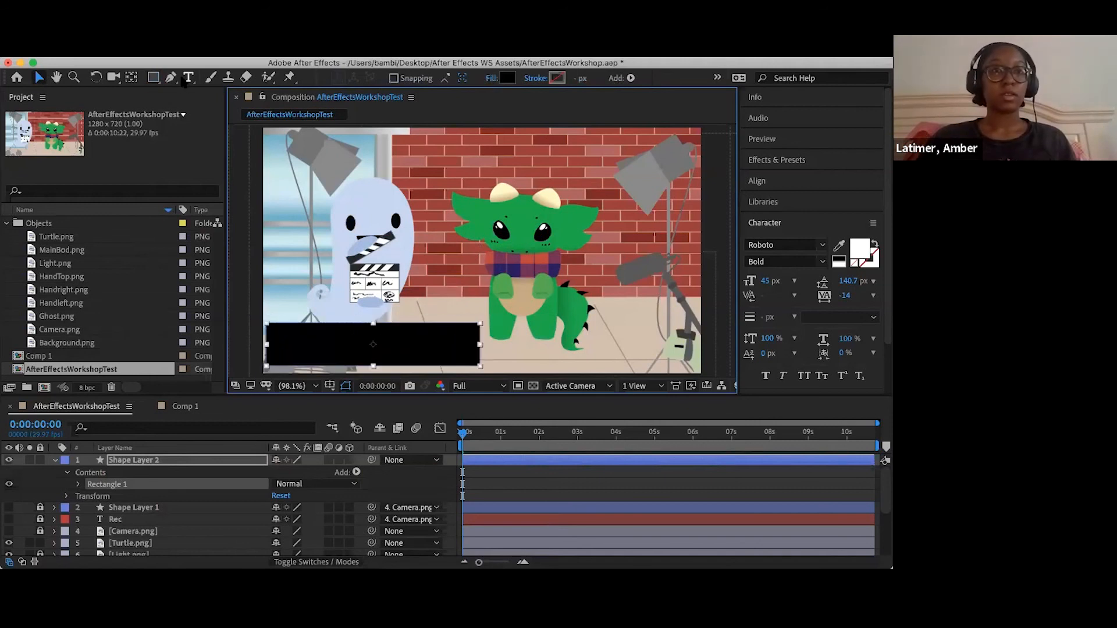
pyautogui.click(307, 350)
pyautogui.write('Mr. Dragon')
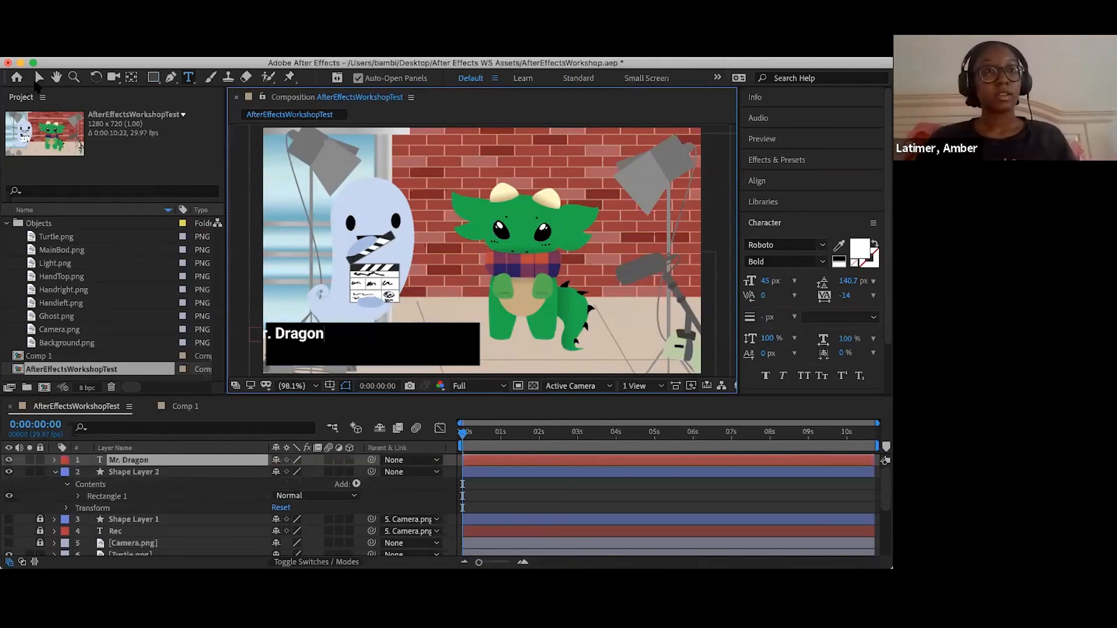
pyautogui.click(39, 78)
pyautogui.moveTo(286, 336); pyautogui.dragTo(337, 346)
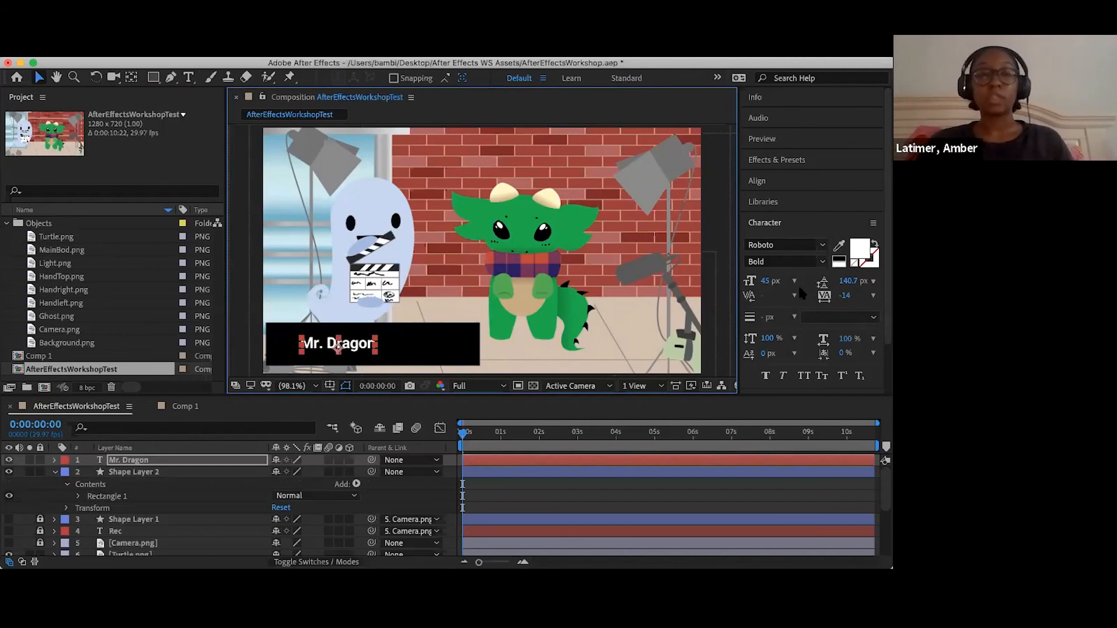
# - Set the Mr. Dragon text to 87 px in Silom Regular, center it on the bar, and collapse Shape Layer 2
pyautogui.moveTo(768, 281); pyautogui.dragTo(797, 286)
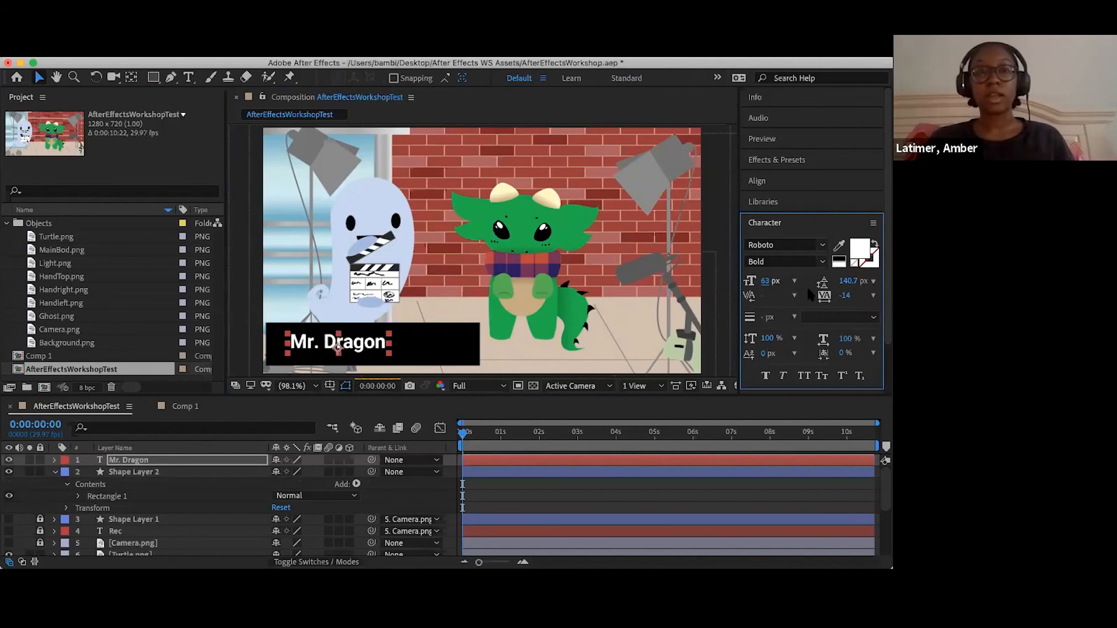
pyautogui.click(822, 244)
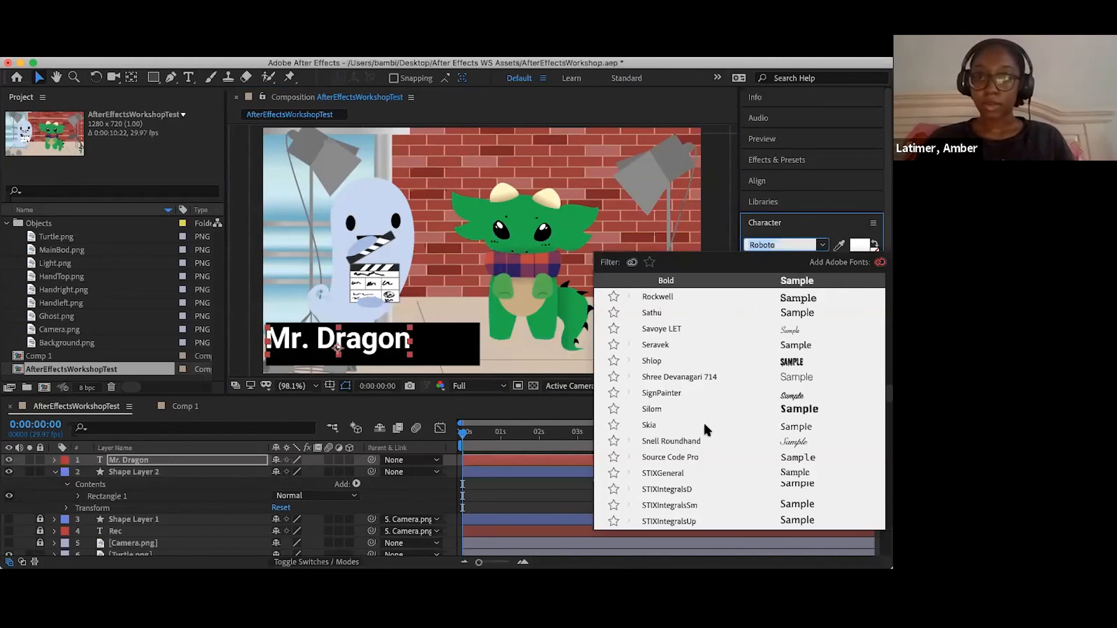
pyautogui.click(652, 410)
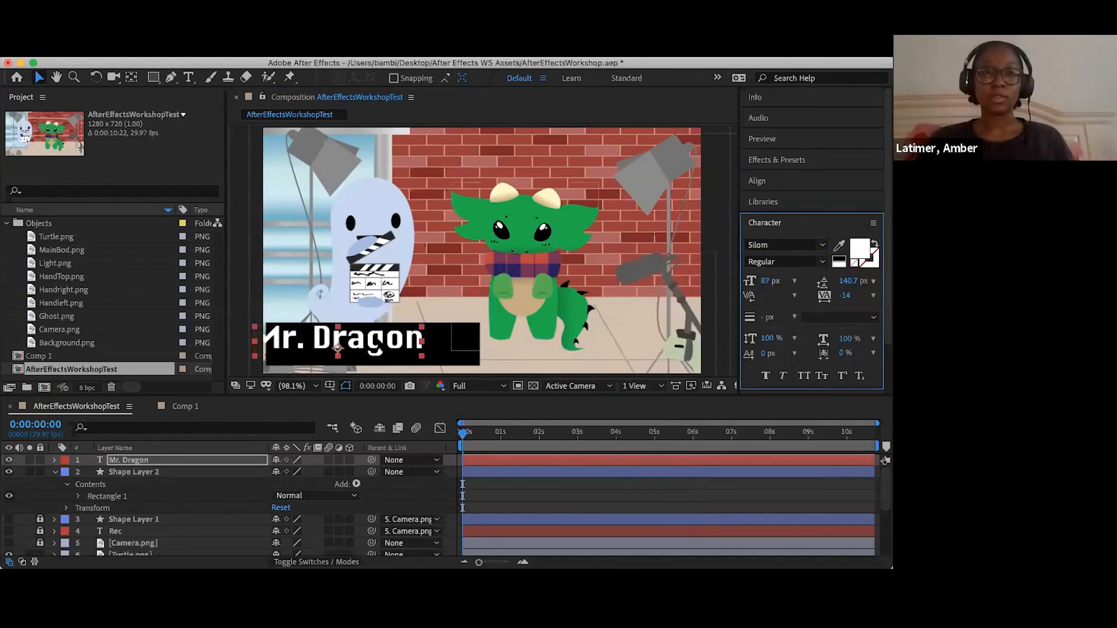
pyautogui.moveTo(380, 348); pyautogui.dragTo(407, 352)
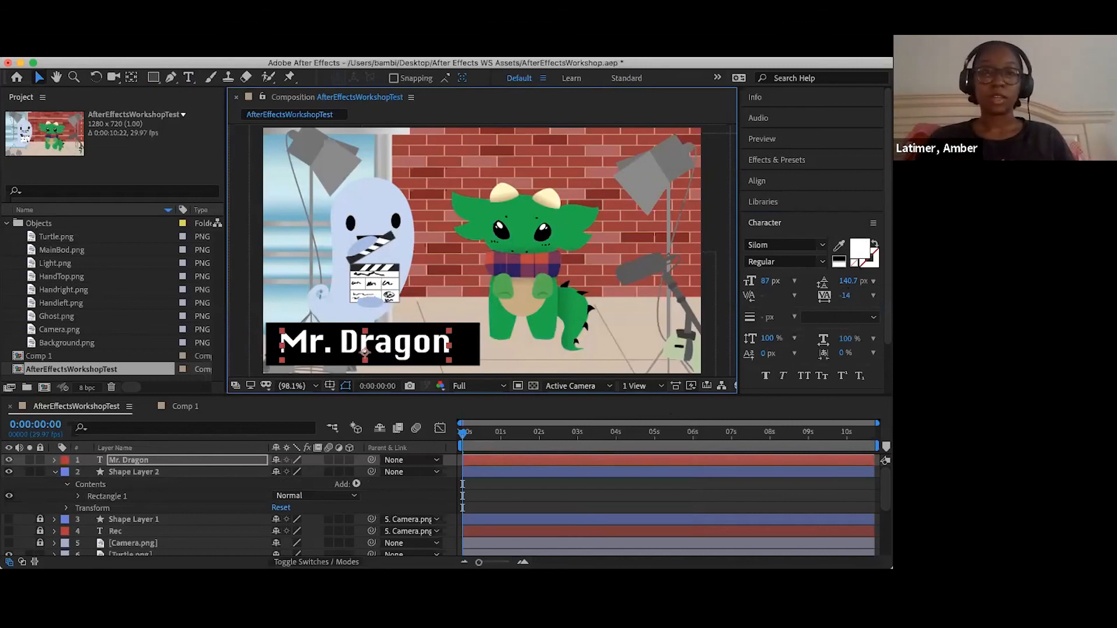
pyautogui.moveTo(364, 351); pyautogui.dragTo(367, 353)
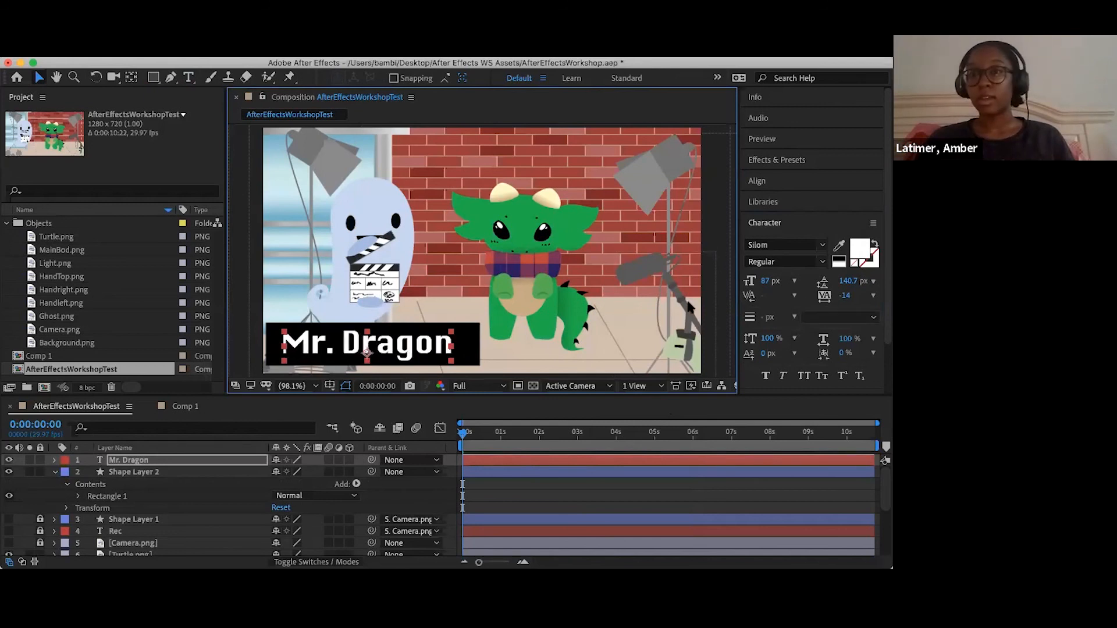
pyautogui.click(232, 350)
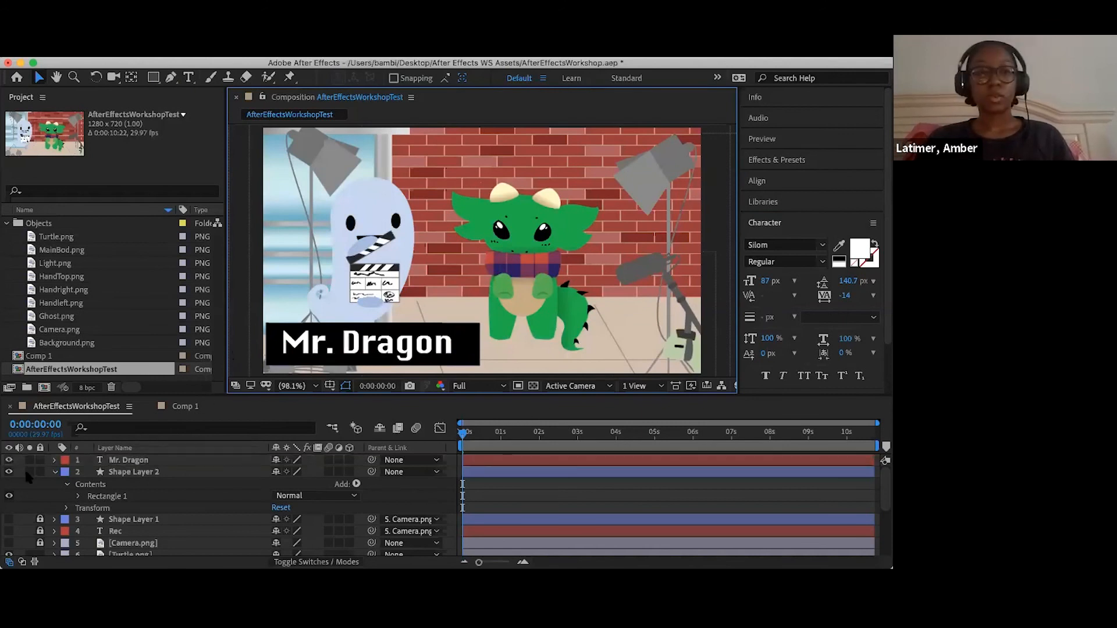
pyautogui.click(54, 472)
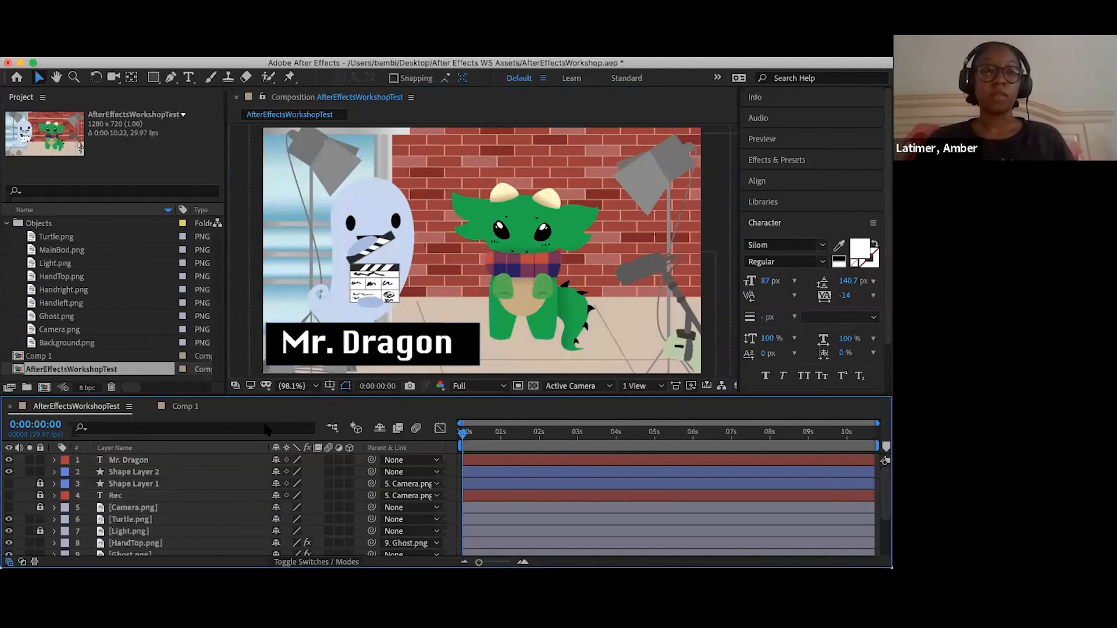
# - Keyframe the opacity of both the Mr. Dragon and Shape Layer 2 layers at 0% at 0:00:00:00
pyautogui.click(142, 472)
pyautogui.keyDown('shift'); pyautogui.click(138, 461); pyautogui.keyUp('shift')
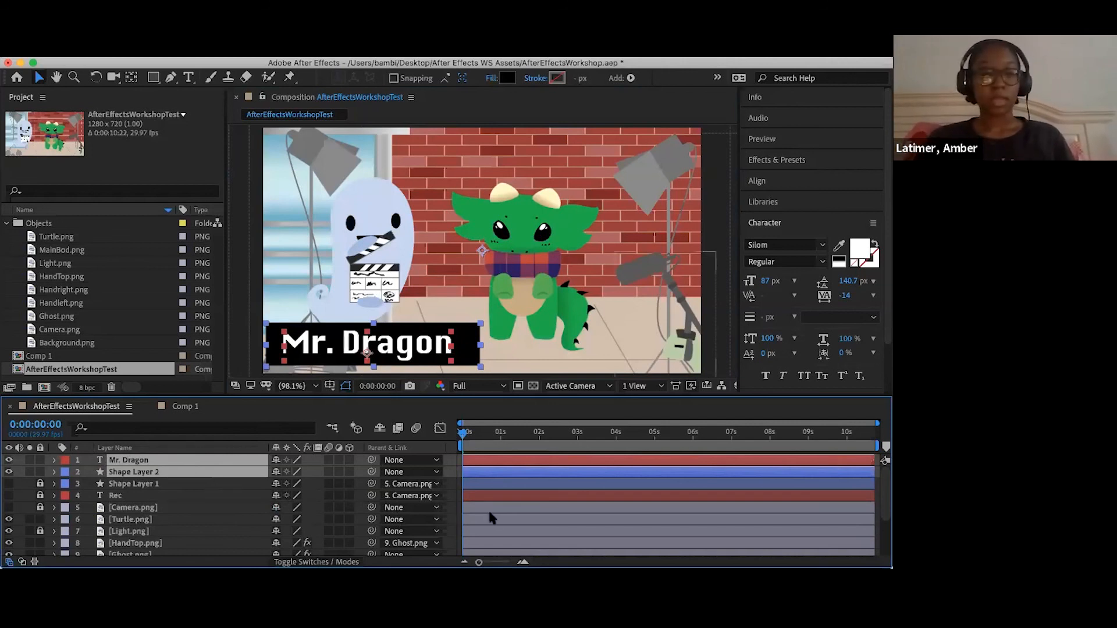
pyautogui.press('t')
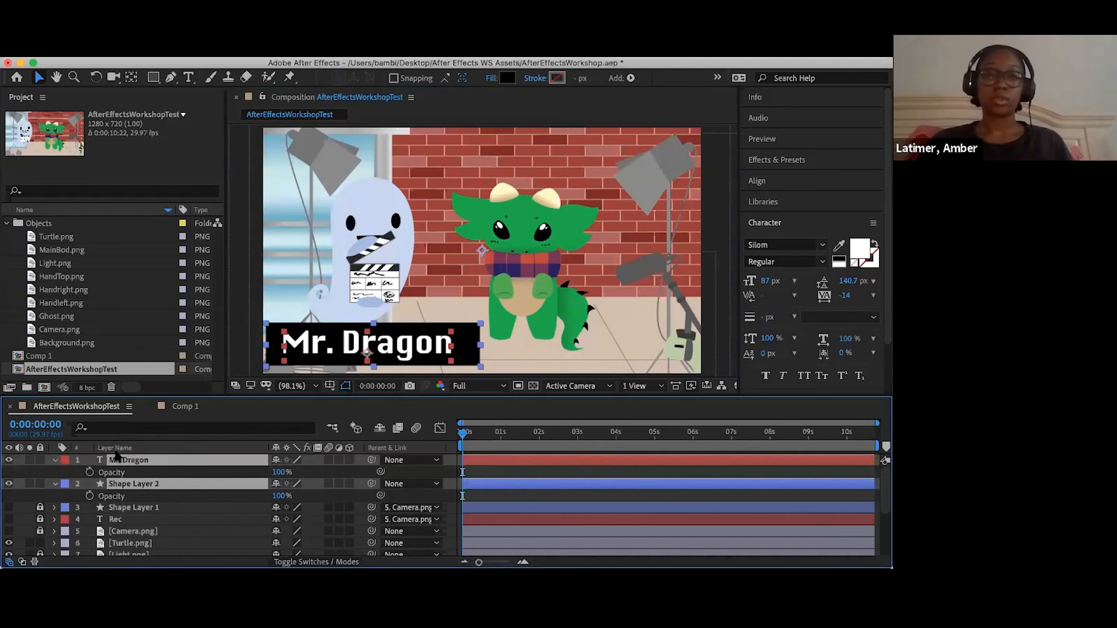
pyautogui.click(89, 472)
pyautogui.press('space')
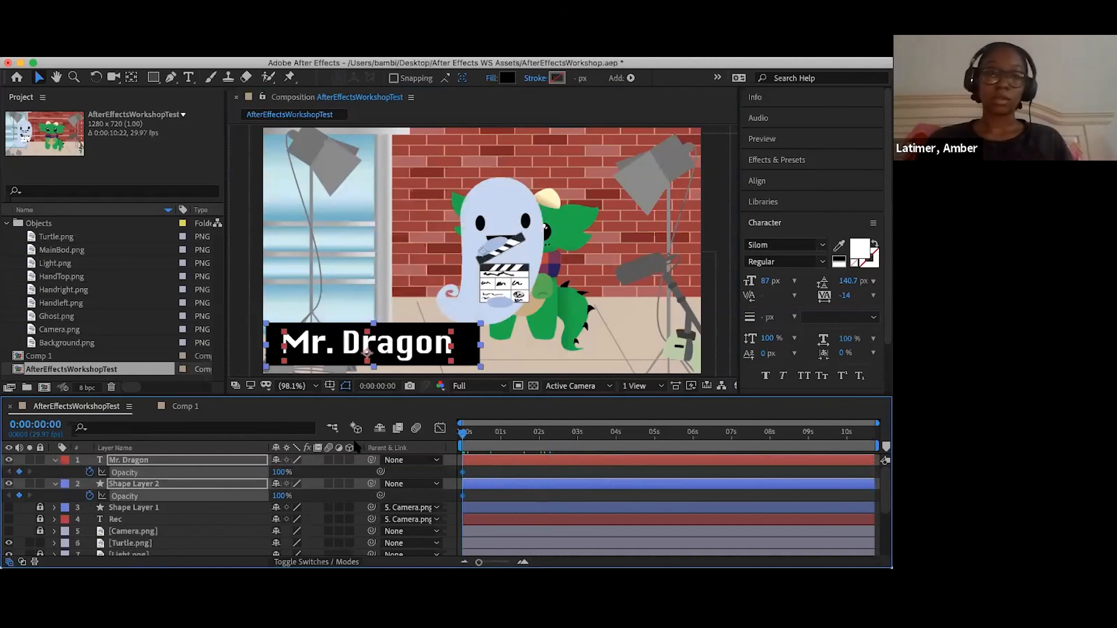
pyautogui.press('space')
pyautogui.moveTo(281, 472); pyautogui.dragTo(96, 453)
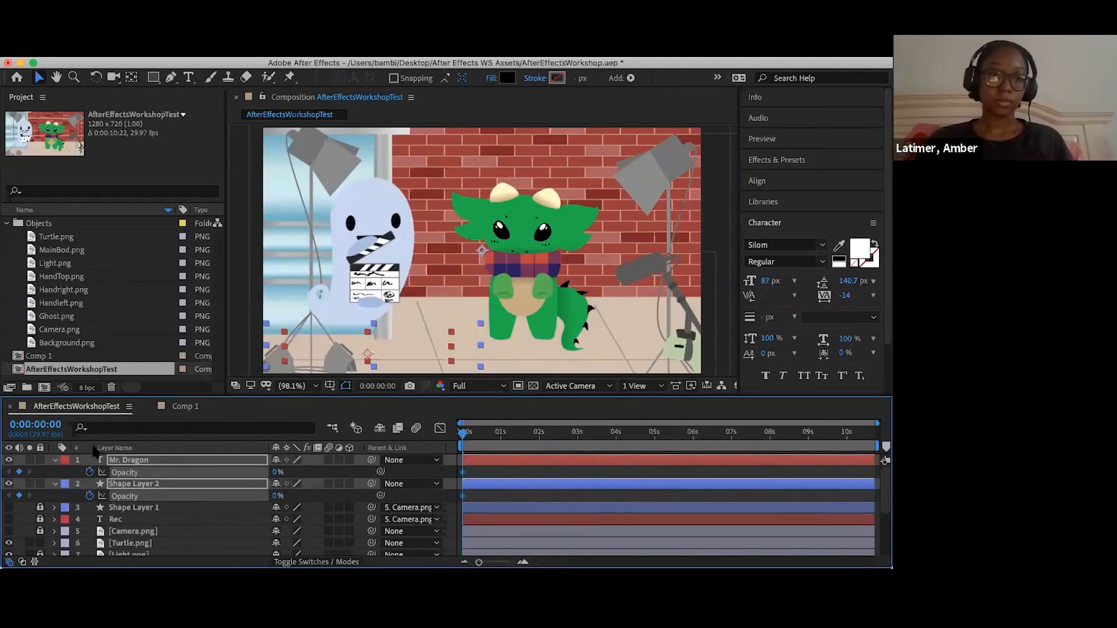
# - Keyframe the opacity of Mr. Dragon and Shape Layer 2 at 100% at 0:00:04:01
pyautogui.click(519, 443)
pyautogui.moveTo(519, 444); pyautogui.dragTo(576, 450)
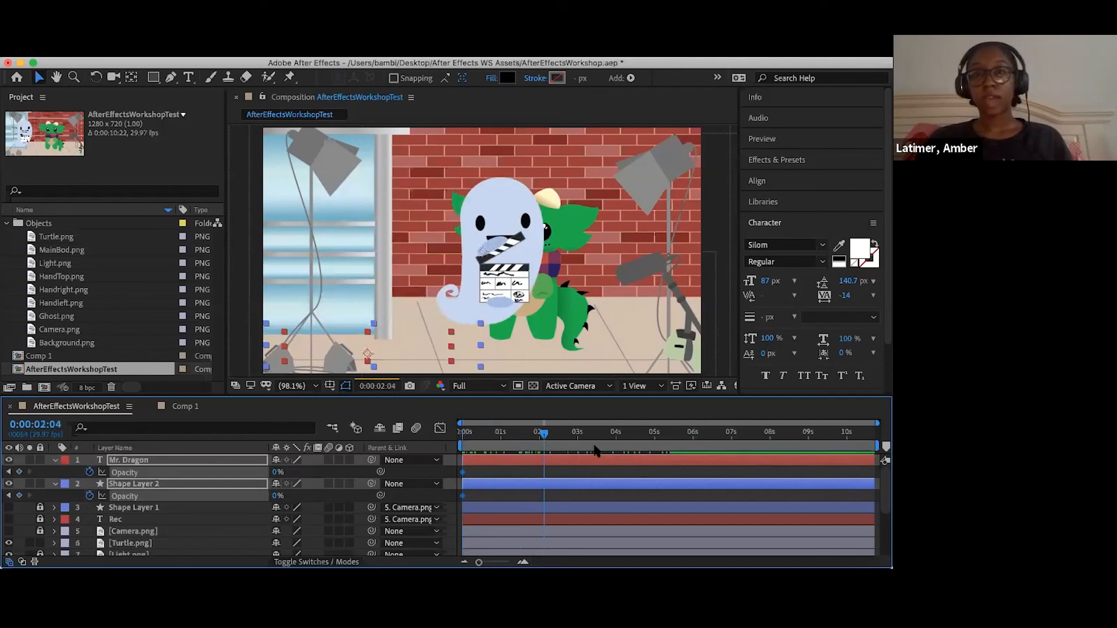
pyautogui.click(618, 449)
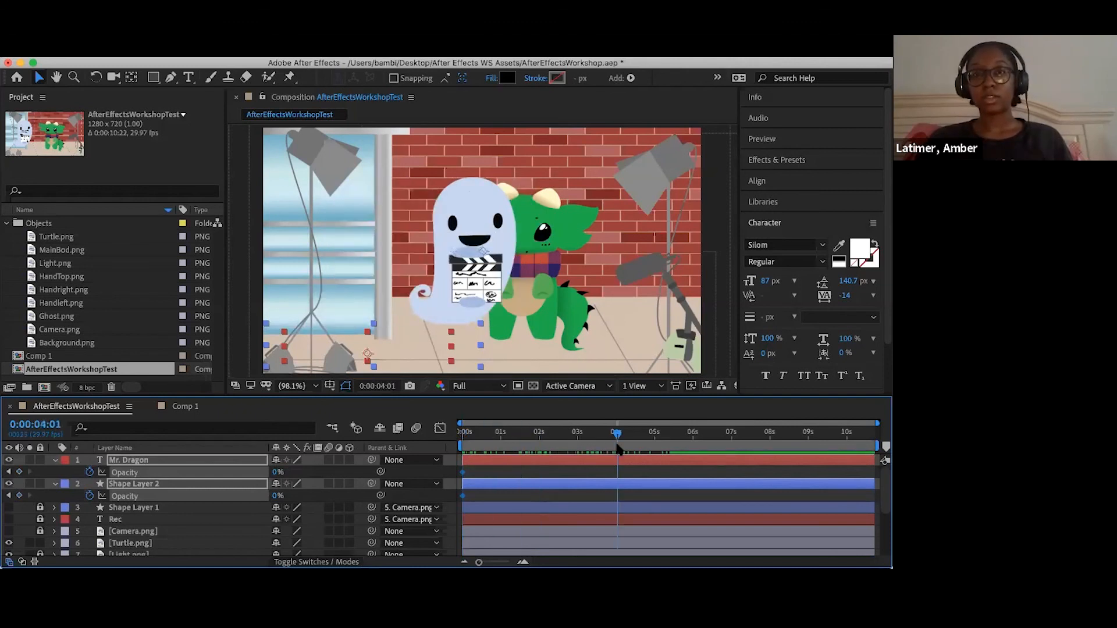
pyautogui.click(275, 476)
pyautogui.click(185, 459)
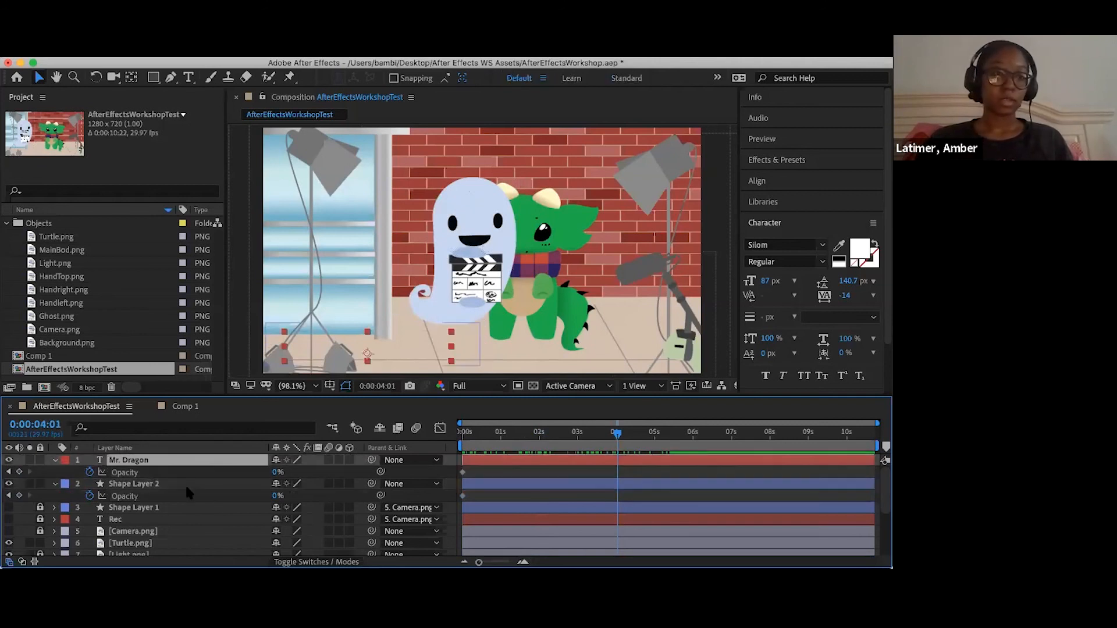
pyautogui.keyDown('shift'); pyautogui.click(186, 482); pyautogui.keyUp('shift')
pyautogui.moveTo(275, 476); pyautogui.dragTo(663, 478)
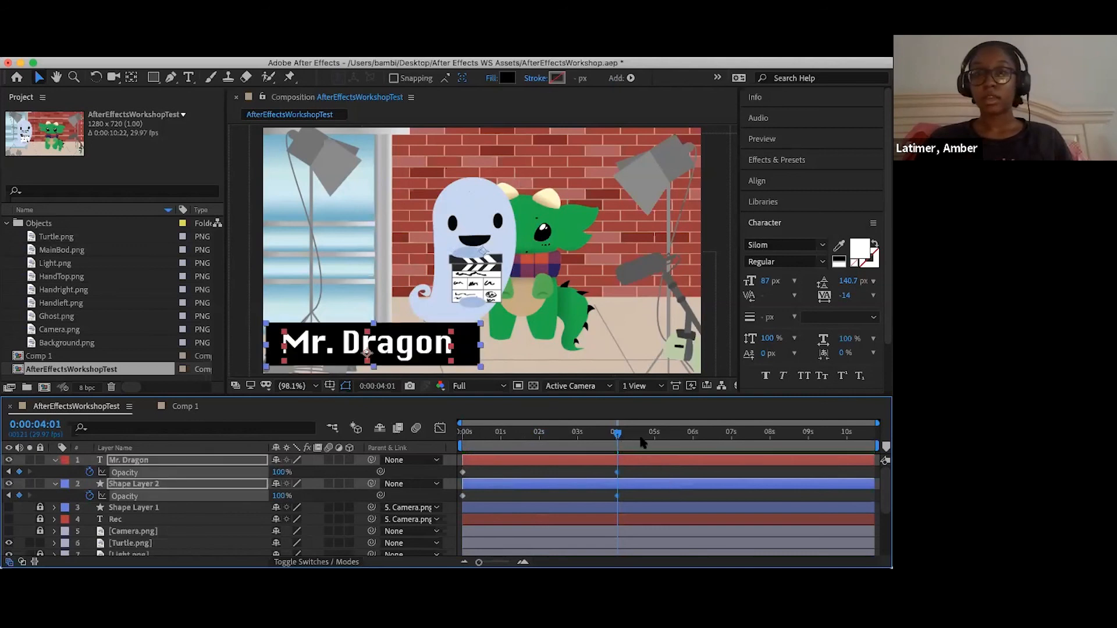
# - Add opacity keyframes holding Mr. Dragon and Shape Layer 2 at 100% at 0:00:05:14
pyautogui.moveTo(618, 436); pyautogui.dragTo(645, 435)
pyautogui.moveTo(715, 455); pyautogui.dragTo(693, 456)
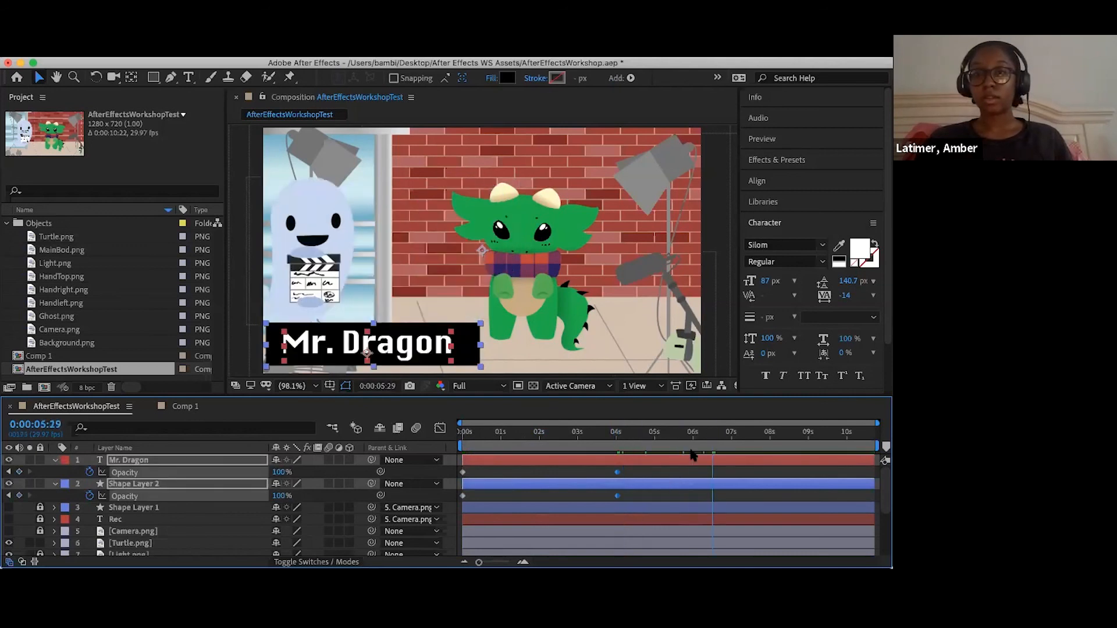
pyautogui.moveTo(684, 458); pyautogui.dragTo(672, 457)
pyautogui.click(283, 472)
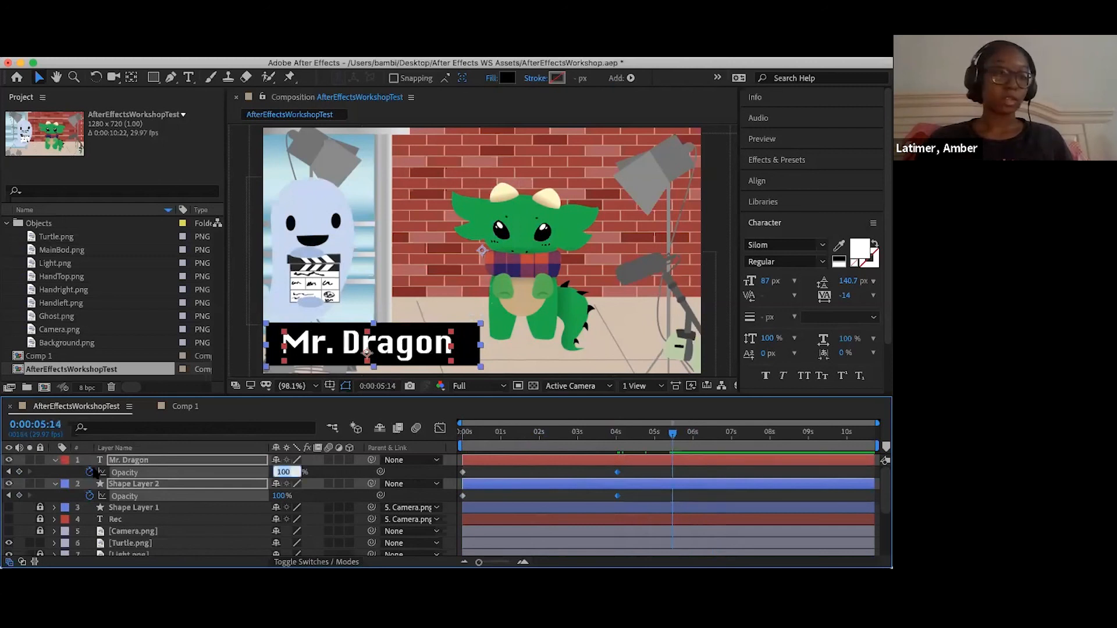
pyautogui.click(20, 472)
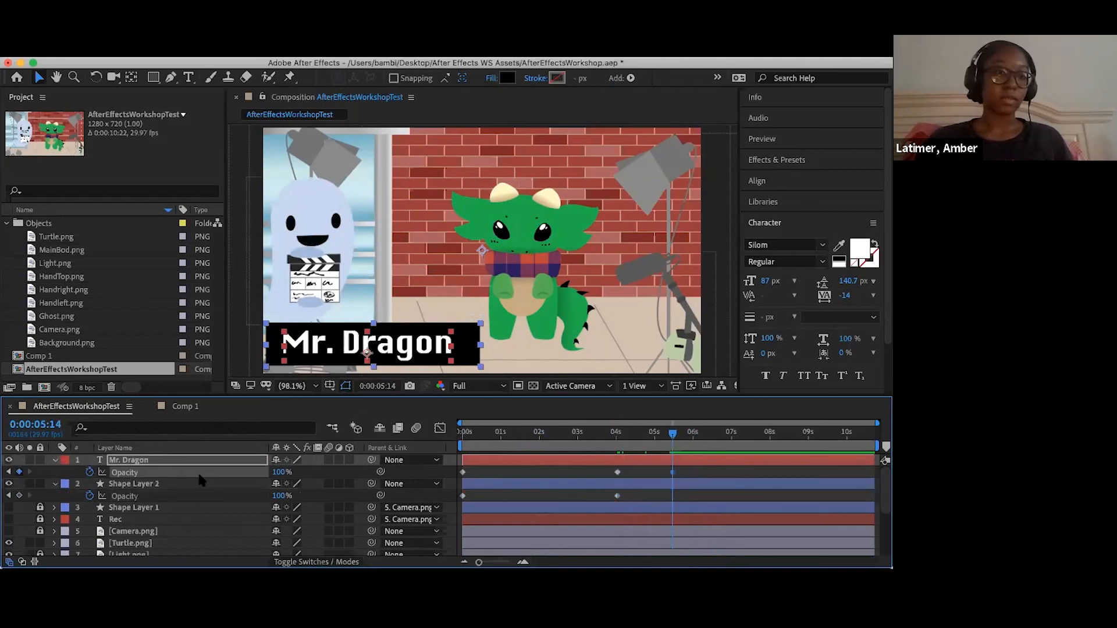
# - Lower the opacity of Mr. Dragon and Shape Layer 2 to 7% at 0:00:08:06
pyautogui.click(730, 453)
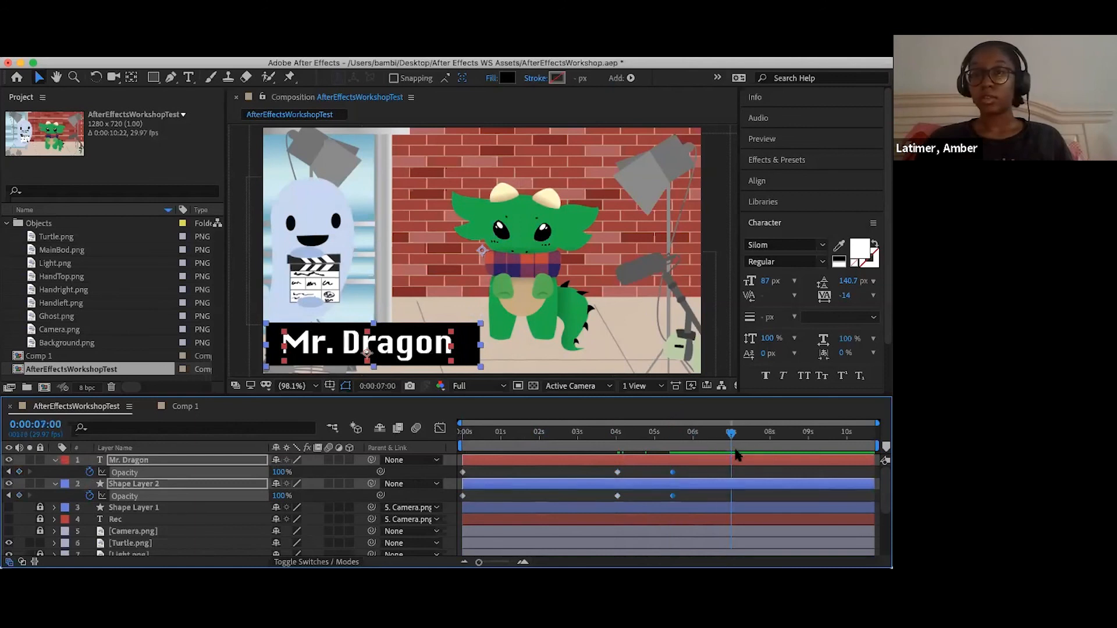
pyautogui.click(778, 453)
pyautogui.moveTo(282, 472); pyautogui.dragTo(561, 461)
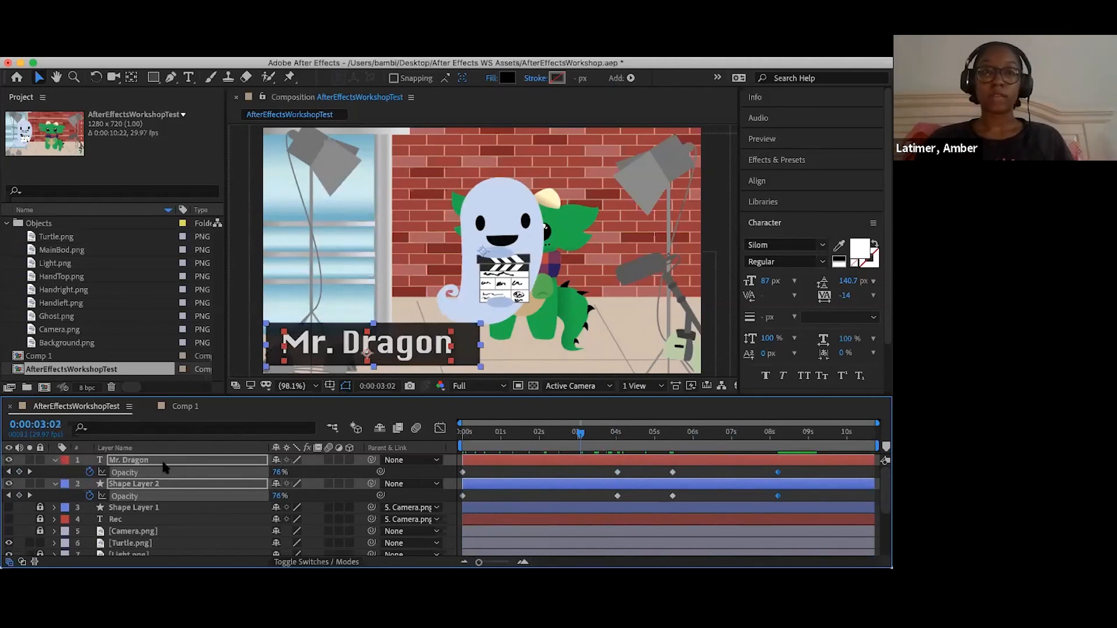
# - Keyframe both title layers' opacity at 0% at 0:00:02:18 and preview the fade
pyautogui.click(561, 432)
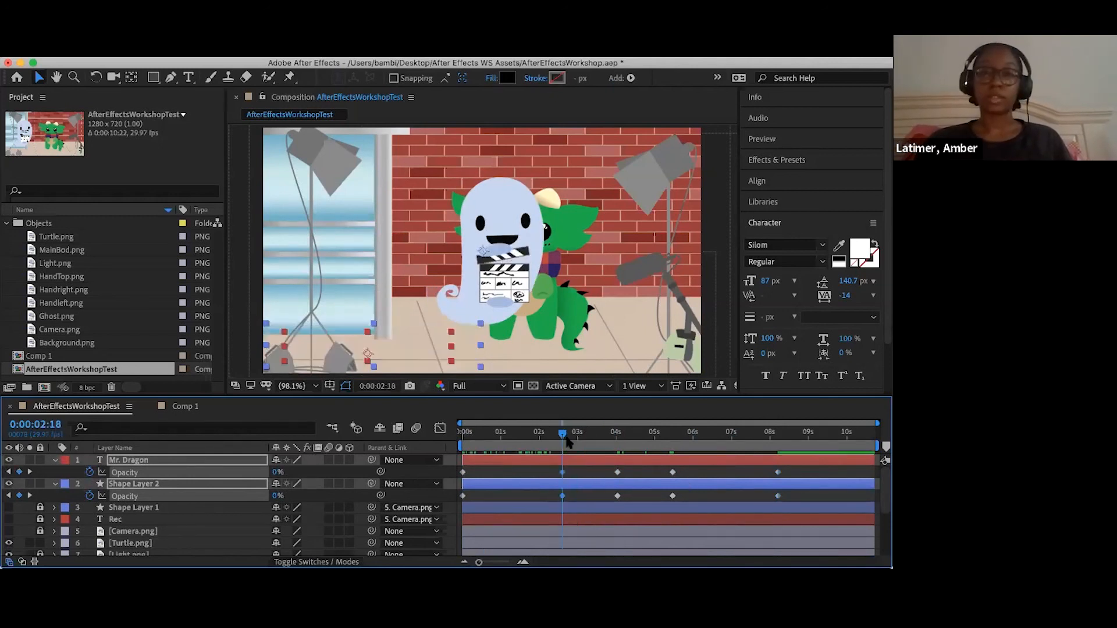
pyautogui.press('space')
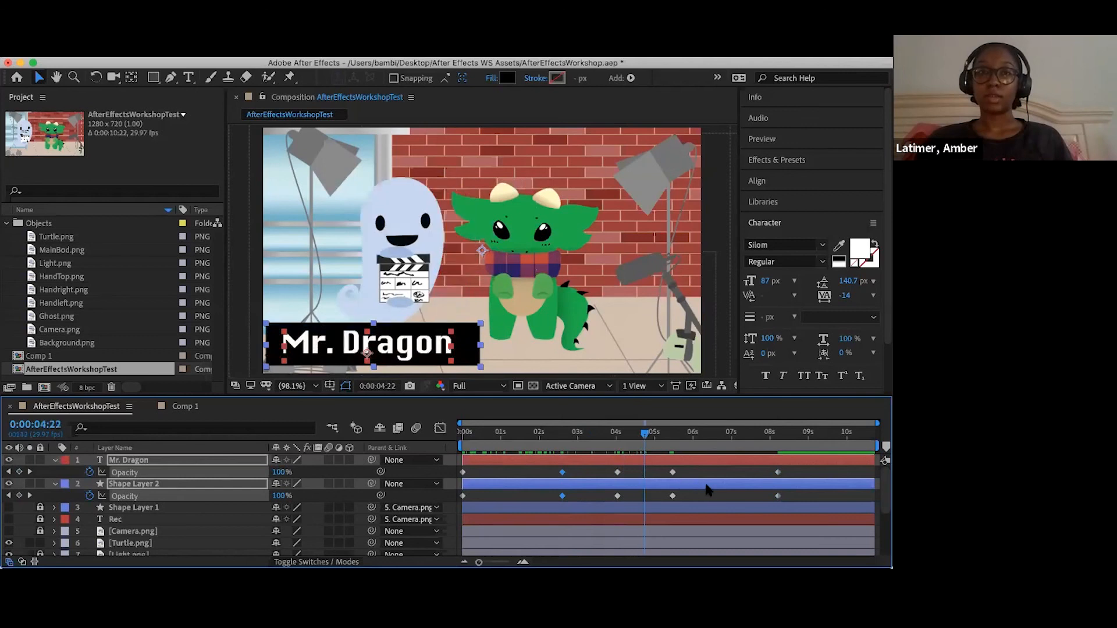
pyautogui.moveTo(846, 482); pyautogui.dragTo(875, 467)
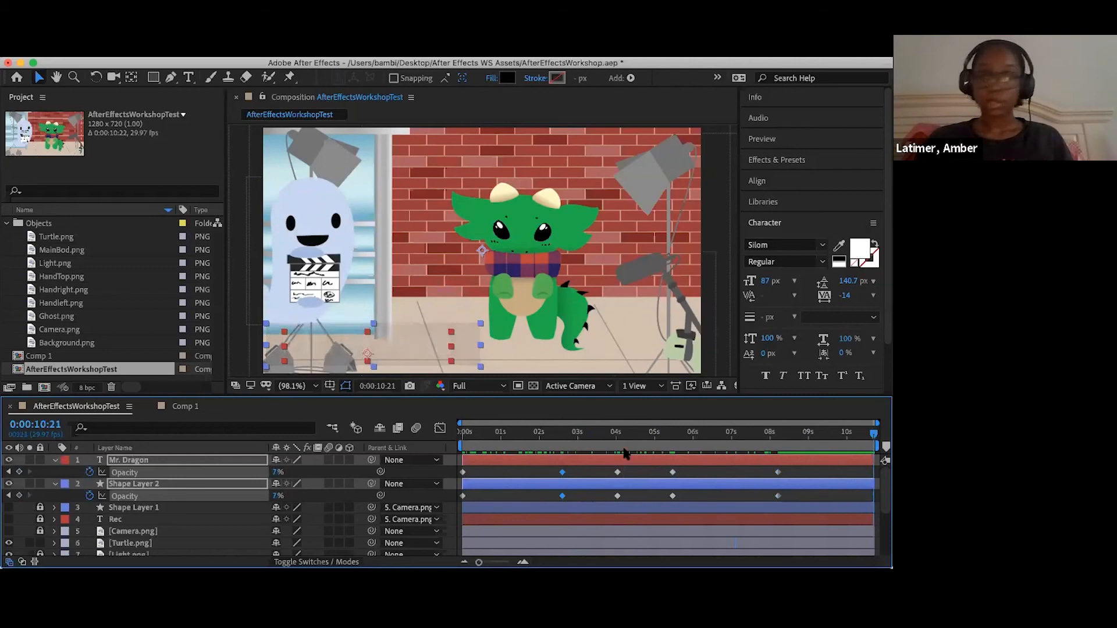
pyautogui.moveTo(681, 434); pyautogui.dragTo(671, 438)
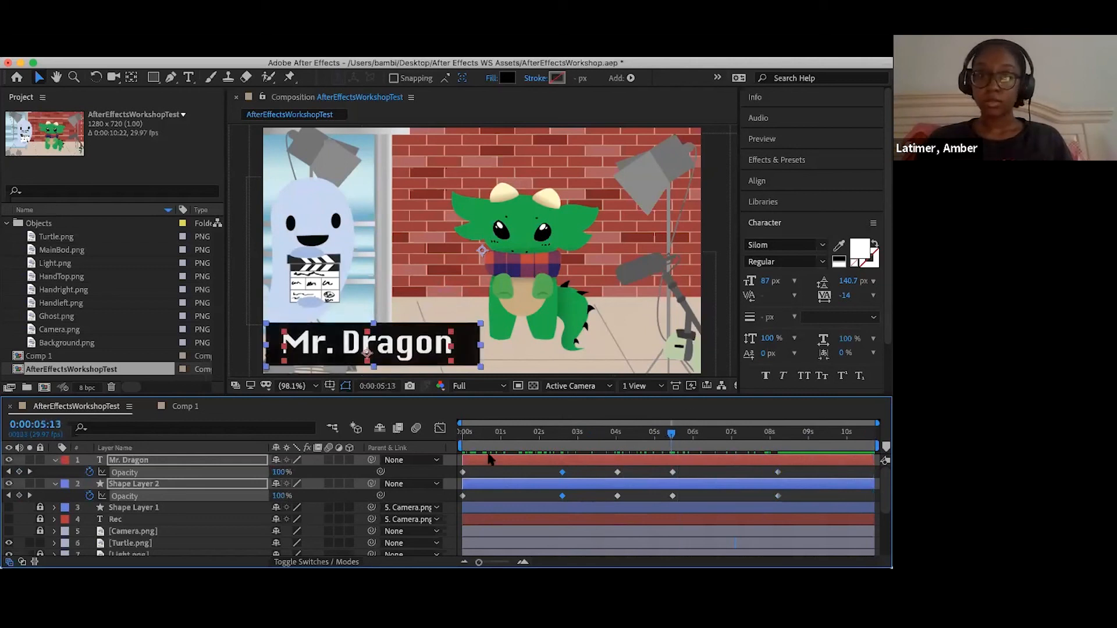
# - Set the opacity of both title layers to 0% on their last keyframe at 0:00:08:06
pyautogui.click(30, 472)
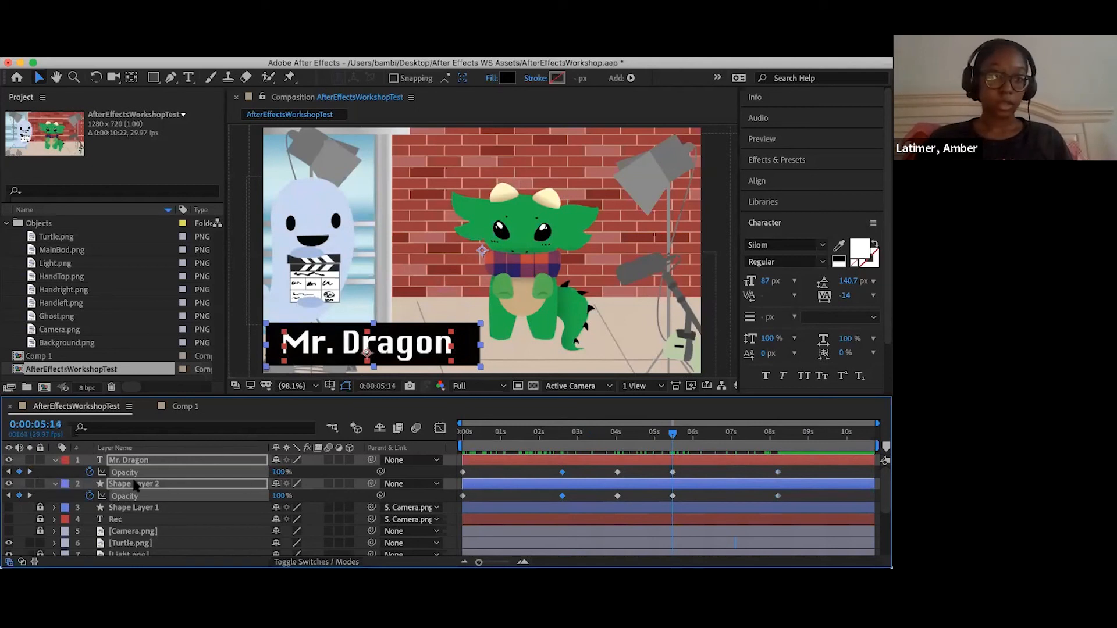
pyautogui.press('k')
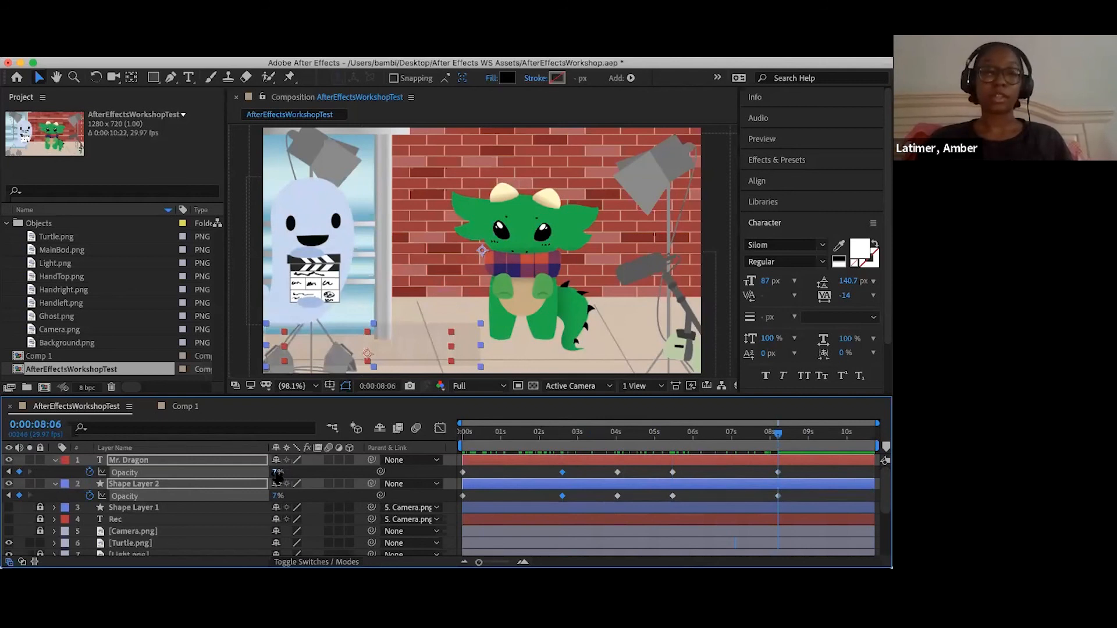
pyautogui.moveTo(277, 472); pyautogui.dragTo(233, 478)
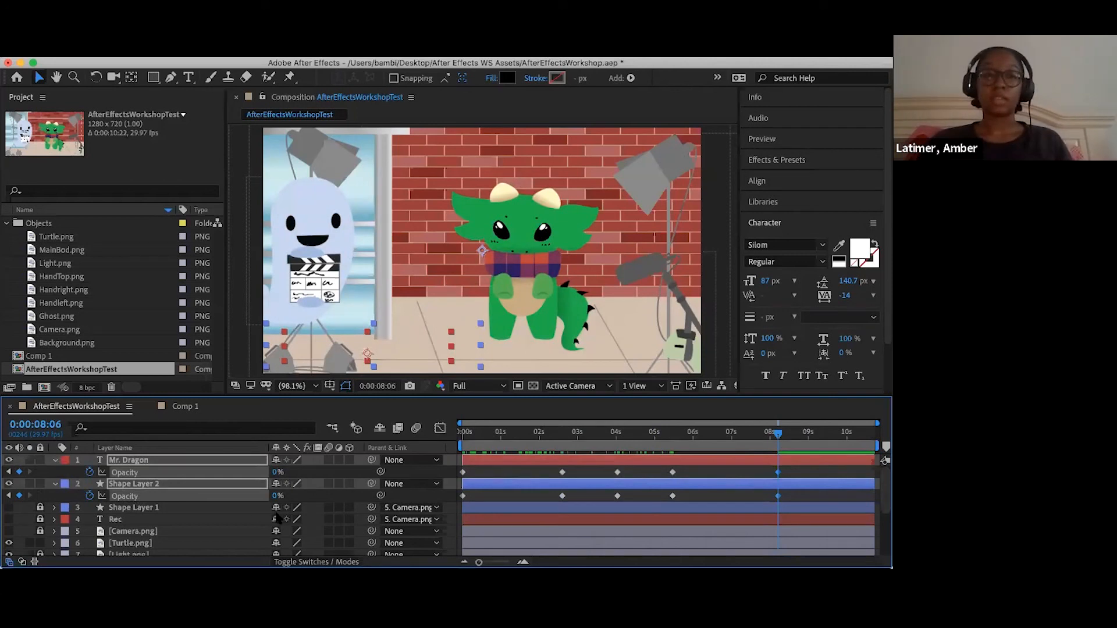
# - Scrub through the title's fade in and out, and collapse the two title layers' properties
pyautogui.click(656, 433)
pyautogui.moveTo(812, 444); pyautogui.dragTo(455, 444)
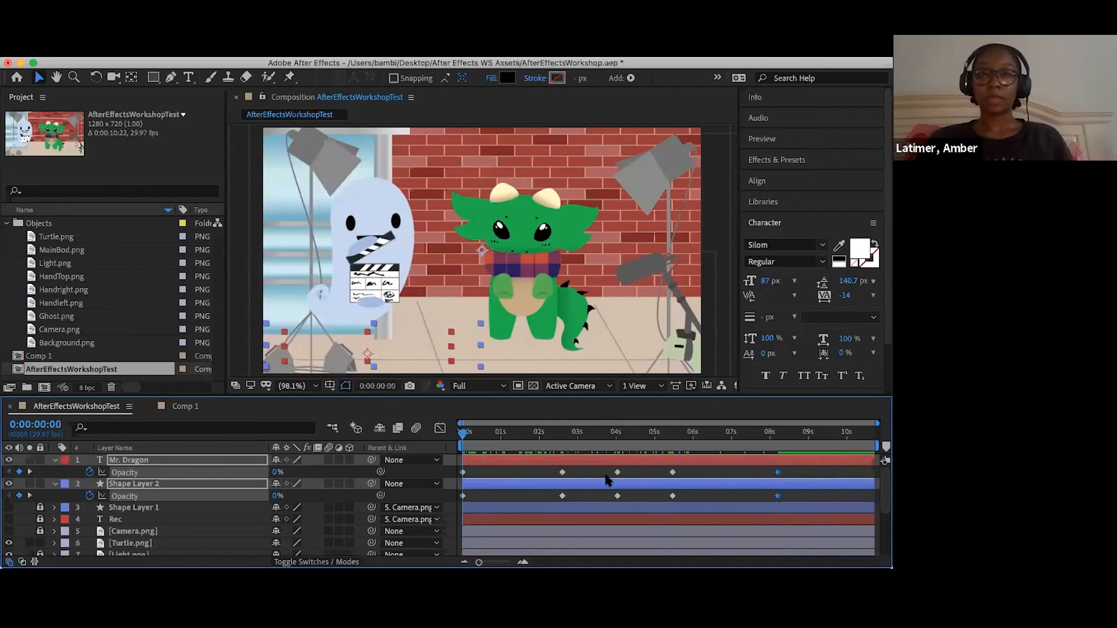
pyautogui.moveTo(544, 437); pyautogui.dragTo(581, 451)
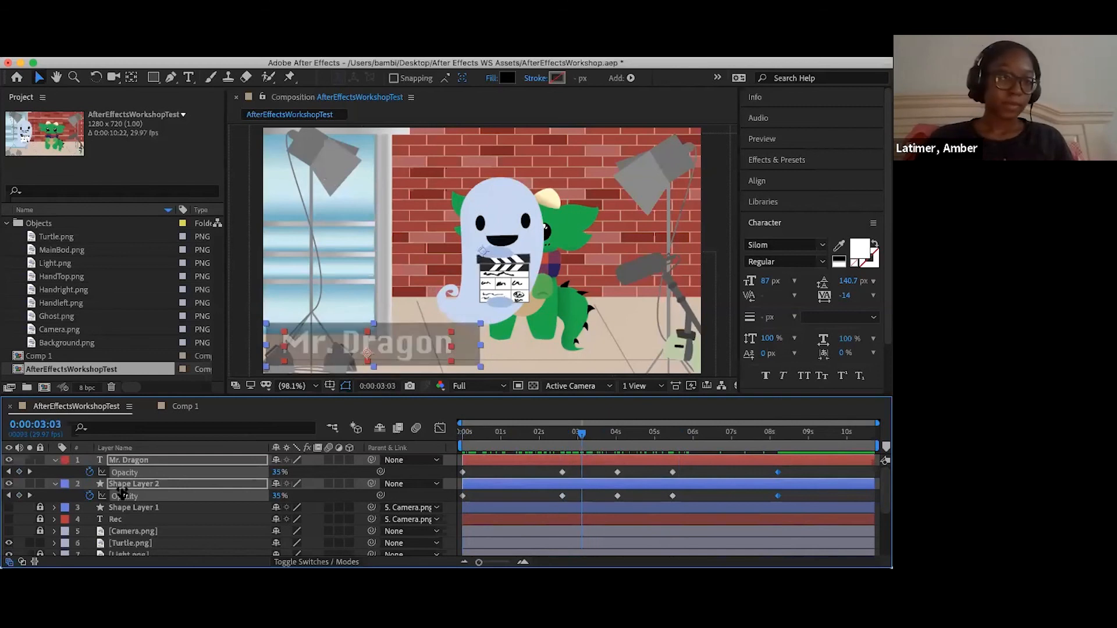
pyautogui.click(55, 462)
# - Add a new text layer reading "Clap" to the scene at 0:00:03:03
pyautogui.click(188, 78)
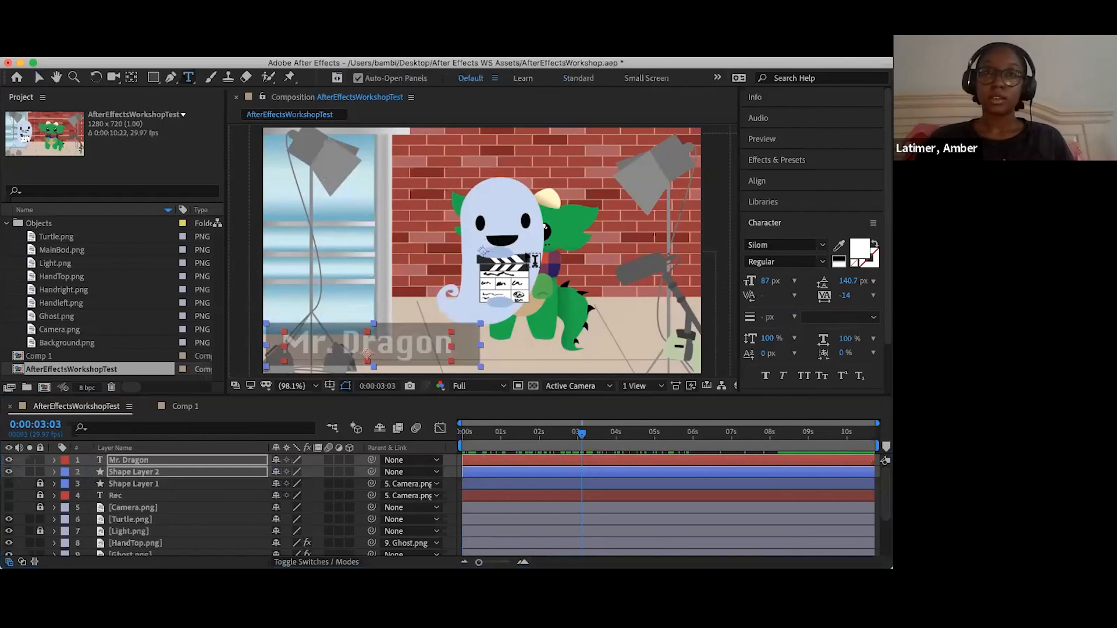
pyautogui.click(682, 198)
pyautogui.write('Clap')
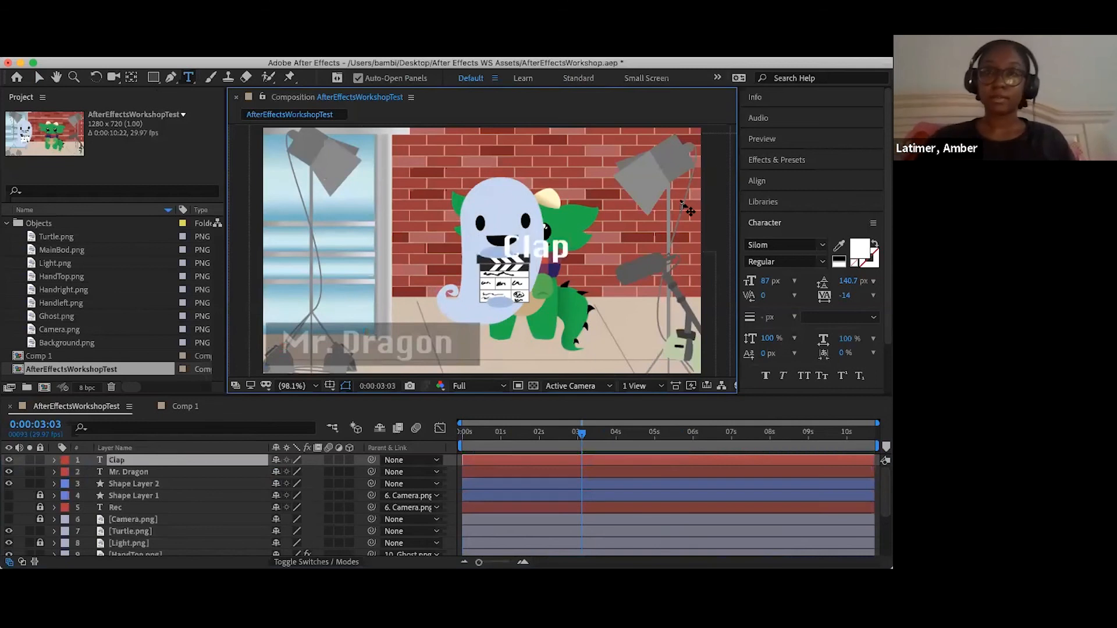
# - Try to change the Clap text color to golden yellow (F0B500)
pyautogui.click(866, 249)
pyautogui.click(378, 501)
pyautogui.moveTo(297, 369); pyautogui.dragTo(361, 364)
pyautogui.moveTo(377, 517); pyautogui.dragTo(376, 508)
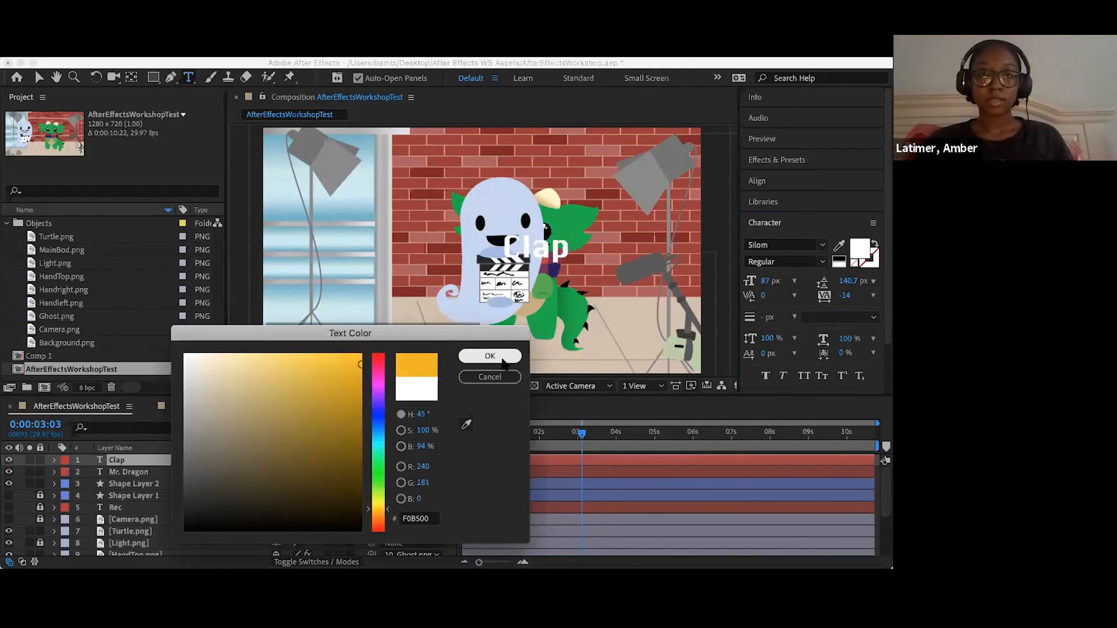
pyautogui.click(504, 361)
# - Set the Clap text color to bright red (FF0000) and move the text just right of the clapperboard
pyautogui.click(39, 76)
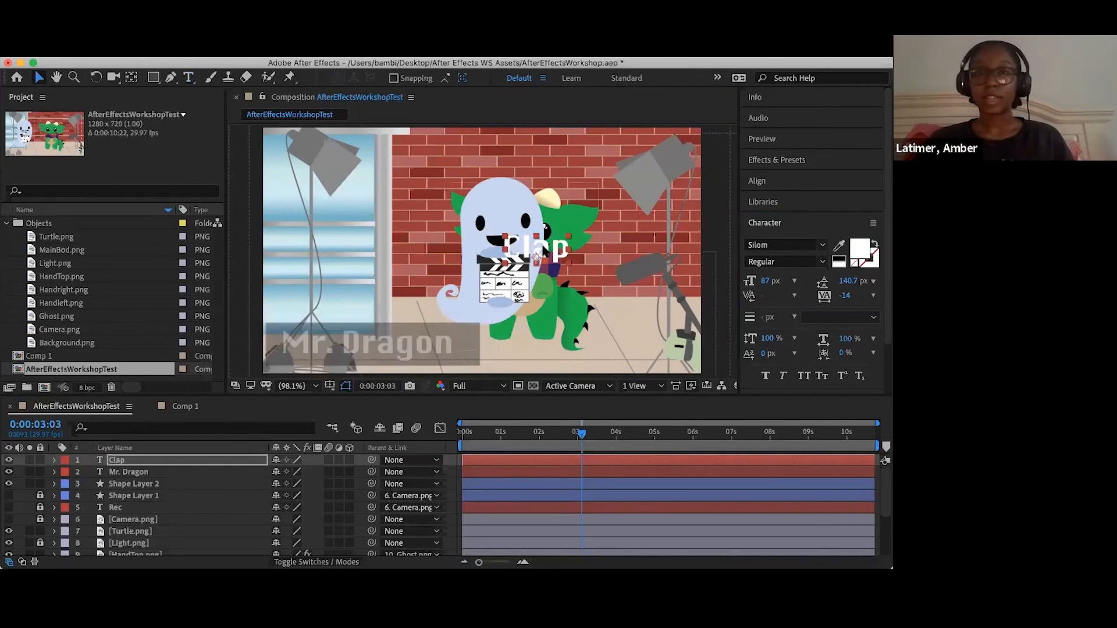
pyautogui.click(860, 252)
pyautogui.click(312, 405)
pyautogui.click(318, 382)
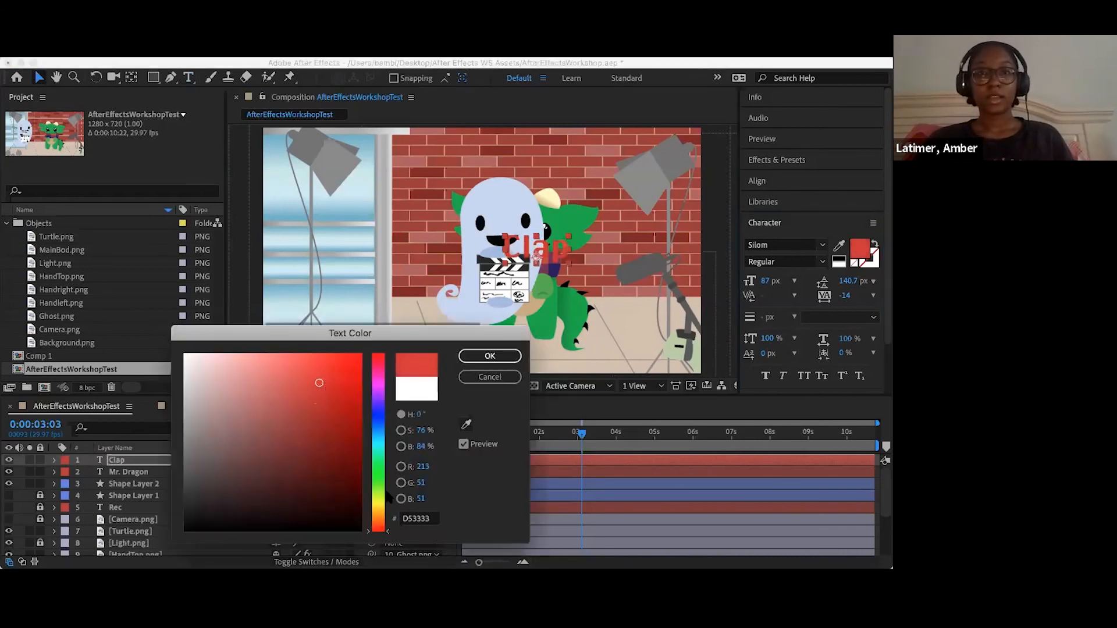
pyautogui.click(381, 505)
pyautogui.moveTo(334, 385); pyautogui.dragTo(349, 370)
pyautogui.moveTo(378, 438)
pyautogui.mouseDown()
pyautogui.moveTo(375, 408)
pyautogui.moveTo(378, 530)
pyautogui.moveTo(368, 533)
pyautogui.mouseUp()
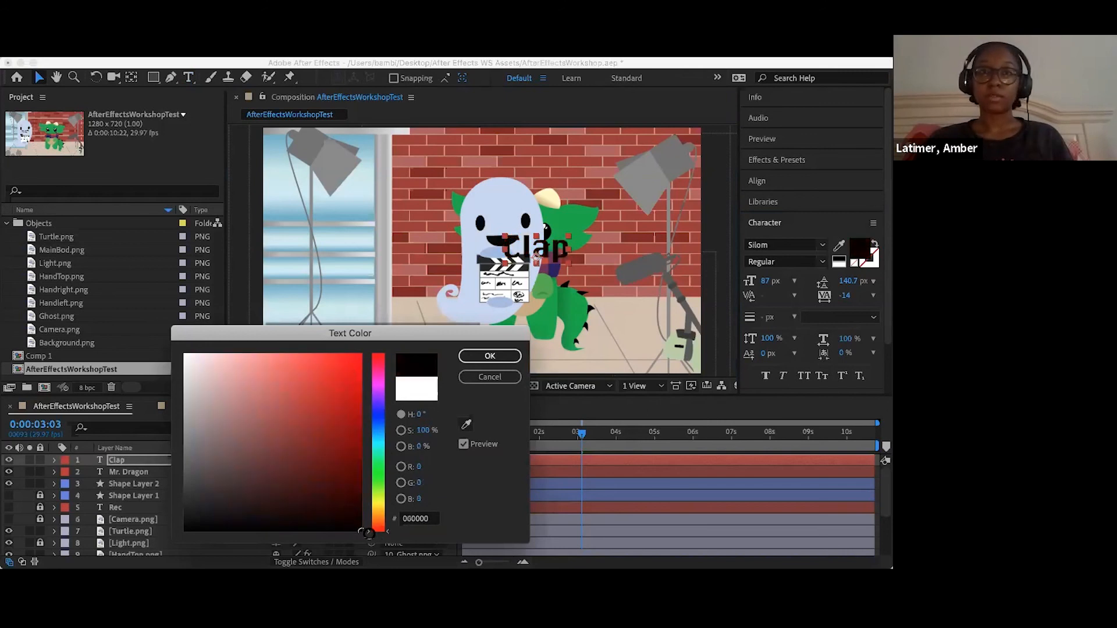
pyautogui.moveTo(362, 346); pyautogui.dragTo(360, 354)
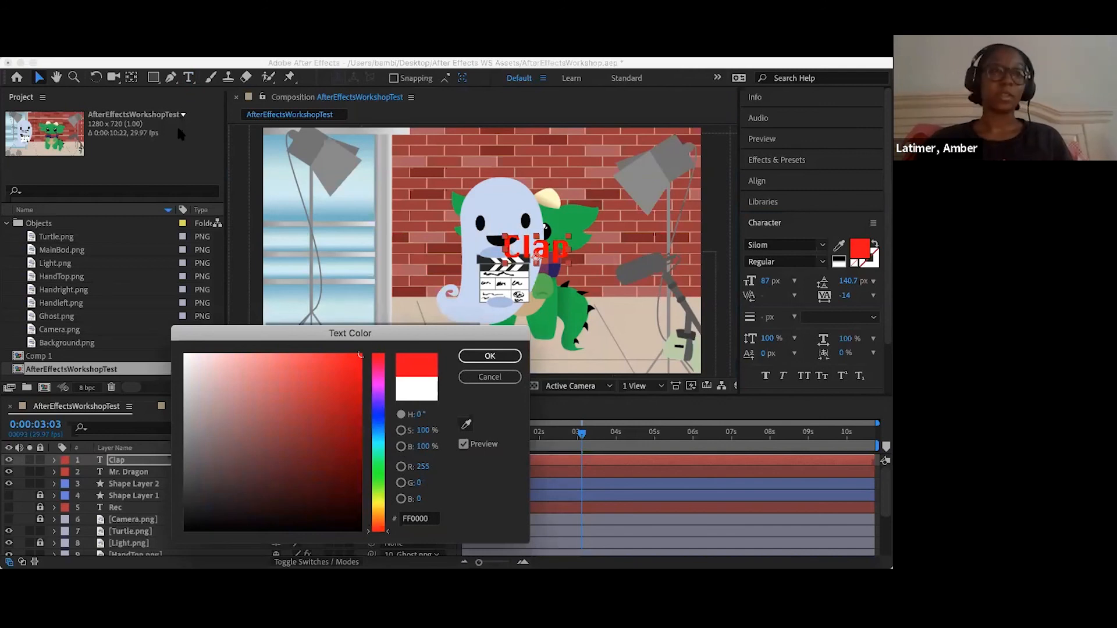
pyautogui.click(490, 356)
pyautogui.moveTo(544, 254); pyautogui.dragTo(564, 266)
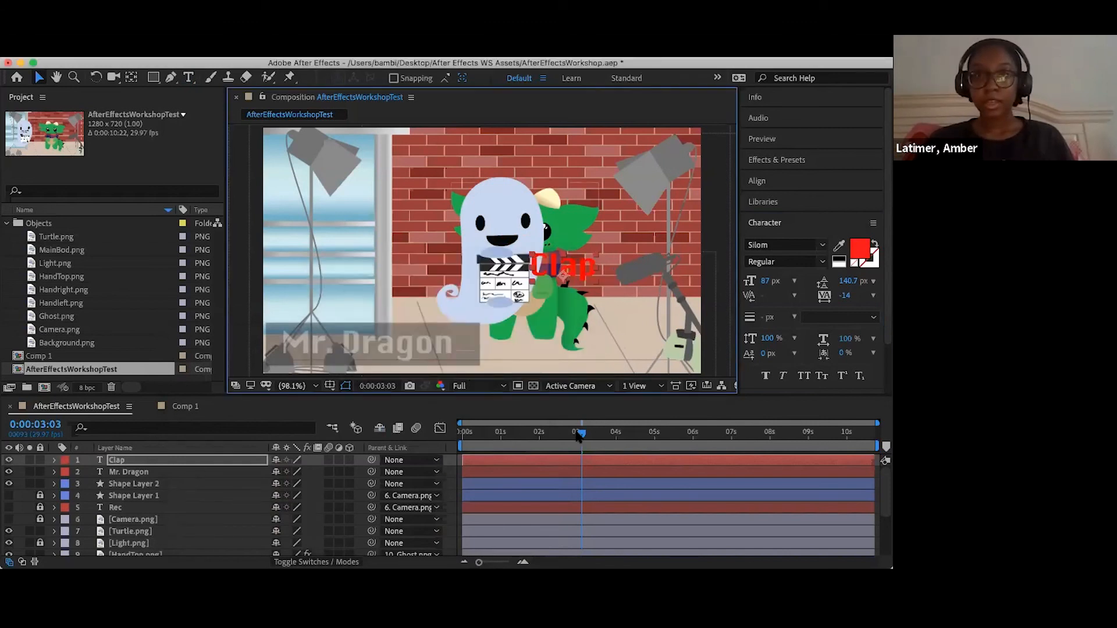
# - Keyframe the Clap layer's opacity at 0% at 0:00:02:28 and again at 0:00:03:05
pyautogui.click(54, 460)
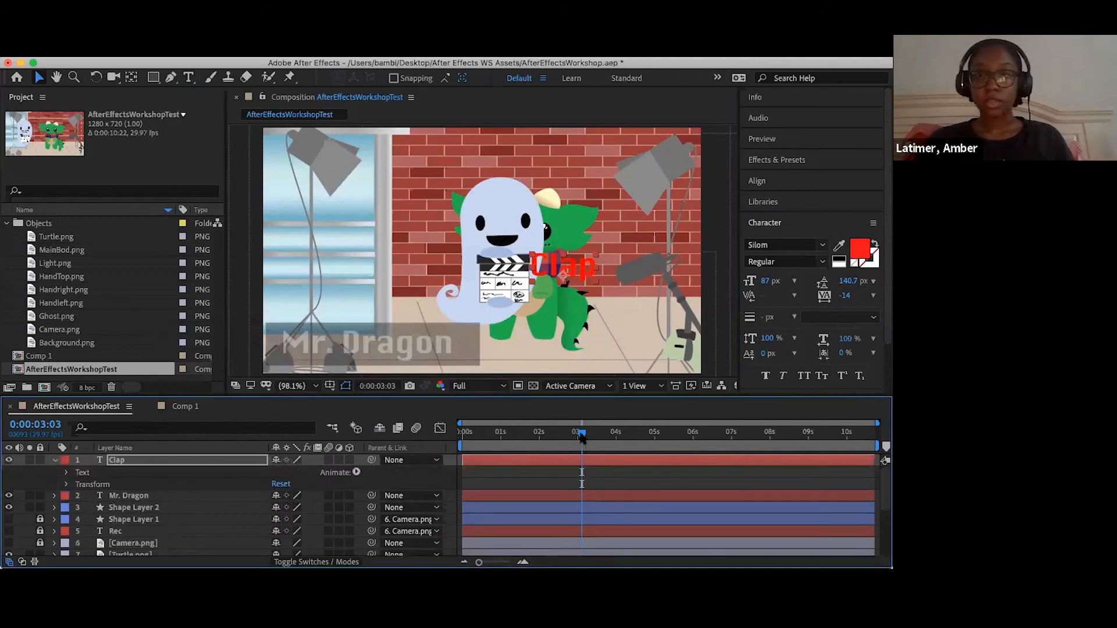
pyautogui.moveTo(557, 438); pyautogui.dragTo(576, 448)
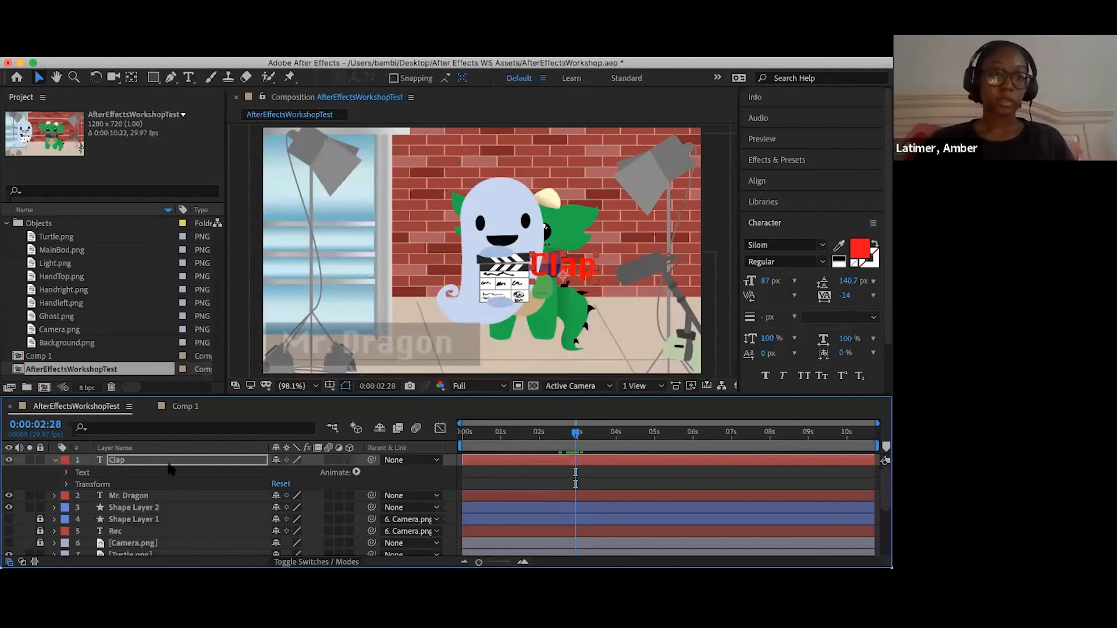
pyautogui.press('Return')
pyautogui.press('t')
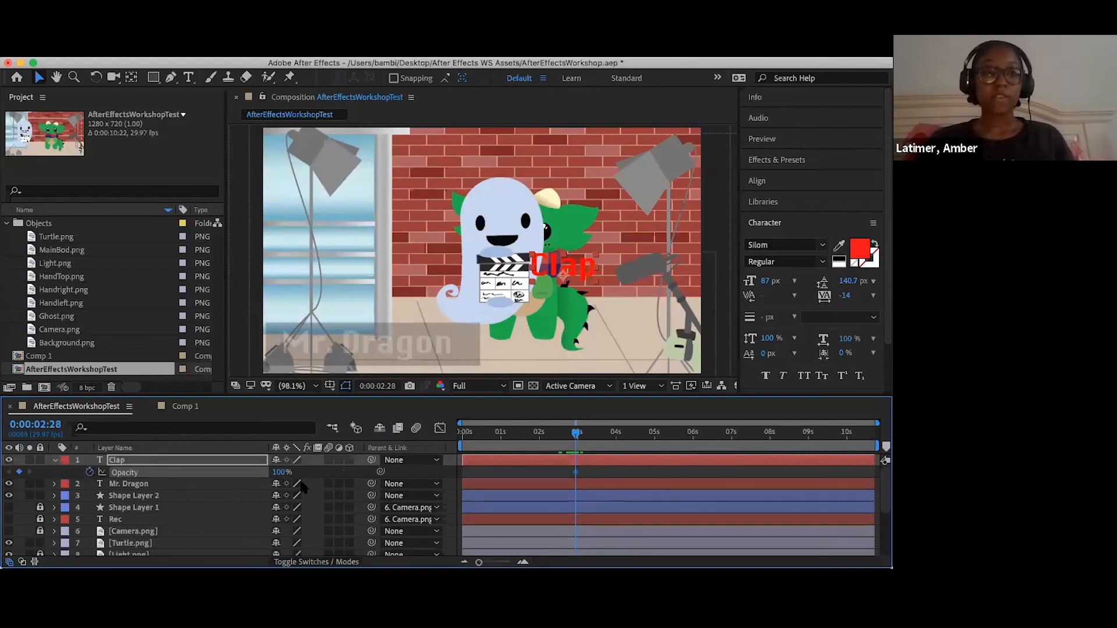
pyautogui.moveTo(215, 473); pyautogui.dragTo(57, 472)
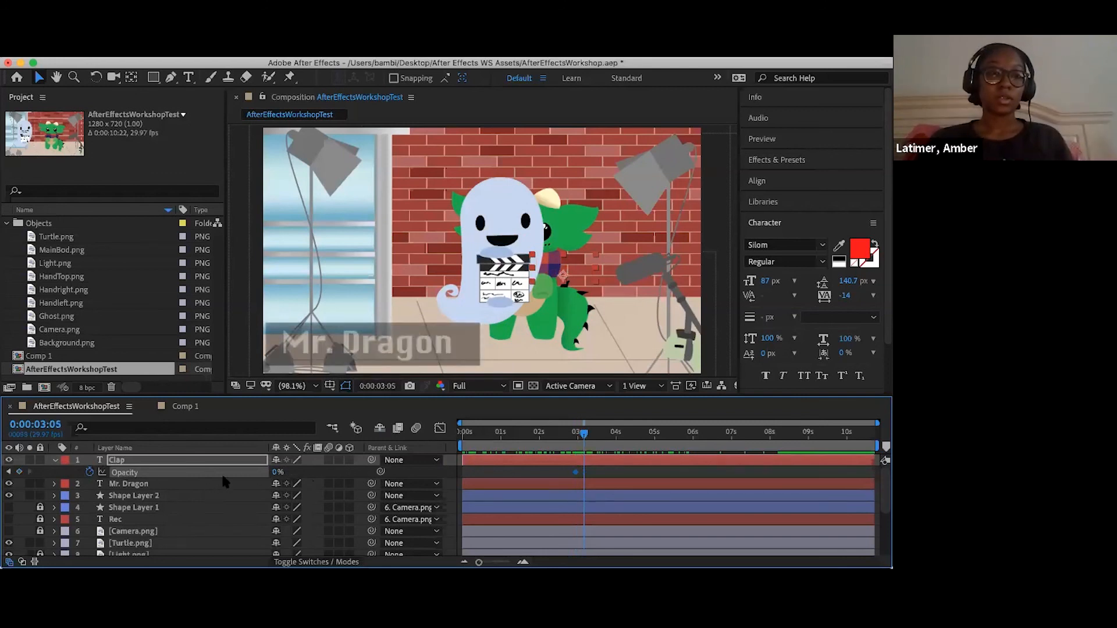
pyautogui.click(19, 473)
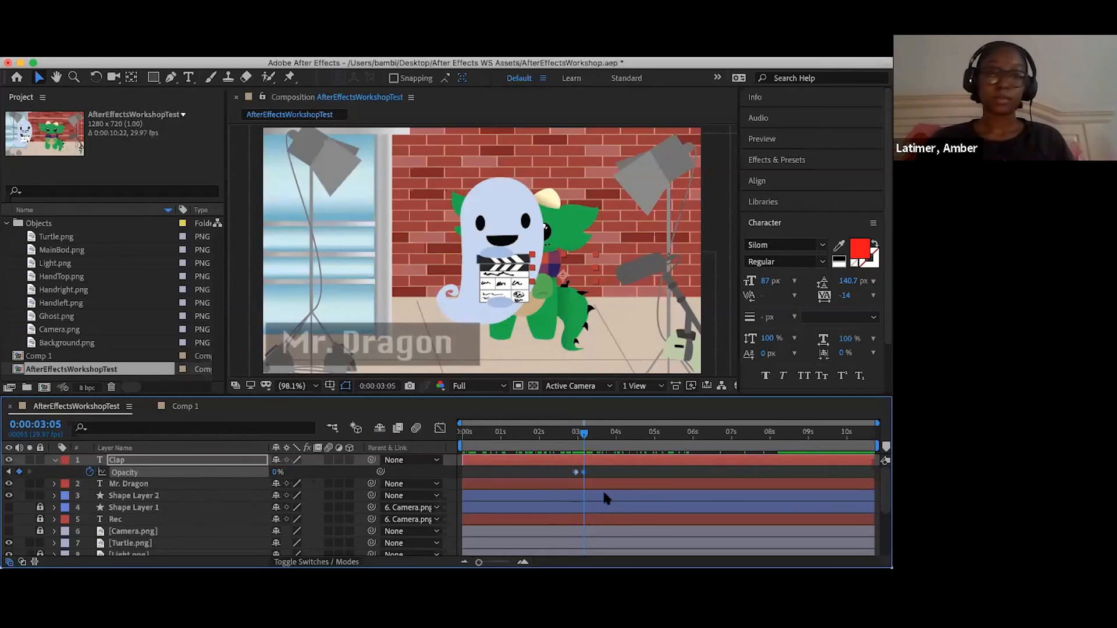
# - Keyframe the Clap layer's opacity at 100% at 0:00:03:06, and move the adjacent 0% and 100% keyframes earlier to about 0:00:03:03
pyautogui.click(585, 438)
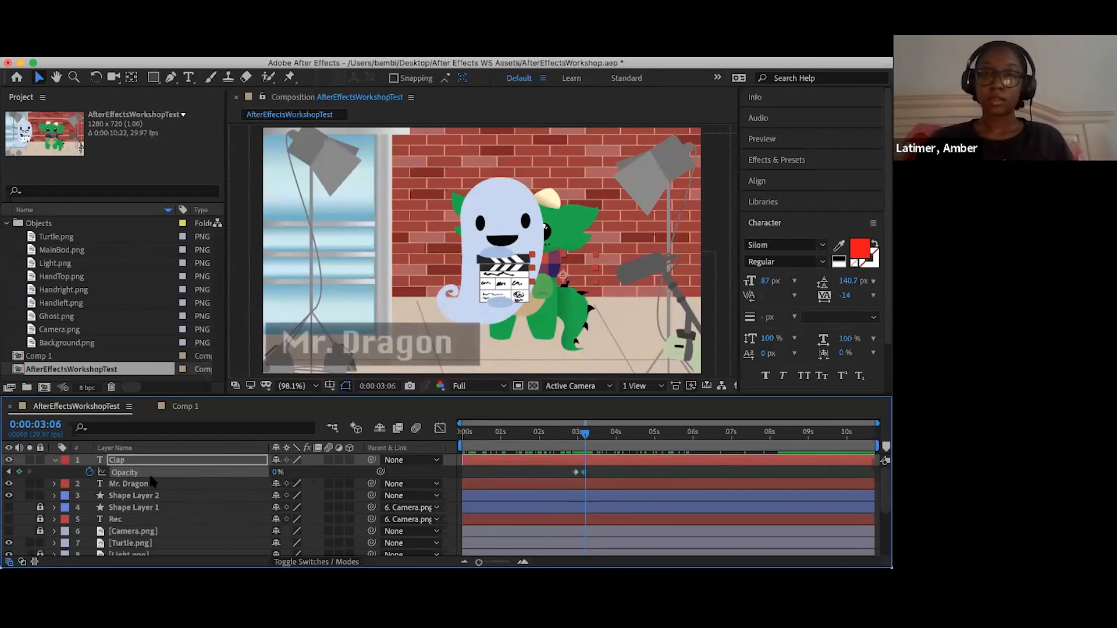
pyautogui.moveTo(618, 456); pyautogui.dragTo(652, 456)
pyautogui.moveTo(583, 434)
pyautogui.mouseDown()
pyautogui.moveTo(571, 437)
pyautogui.moveTo(601, 443)
pyautogui.mouseUp()
pyautogui.press('=')
pyautogui.press('=')
pyautogui.click(651, 445)
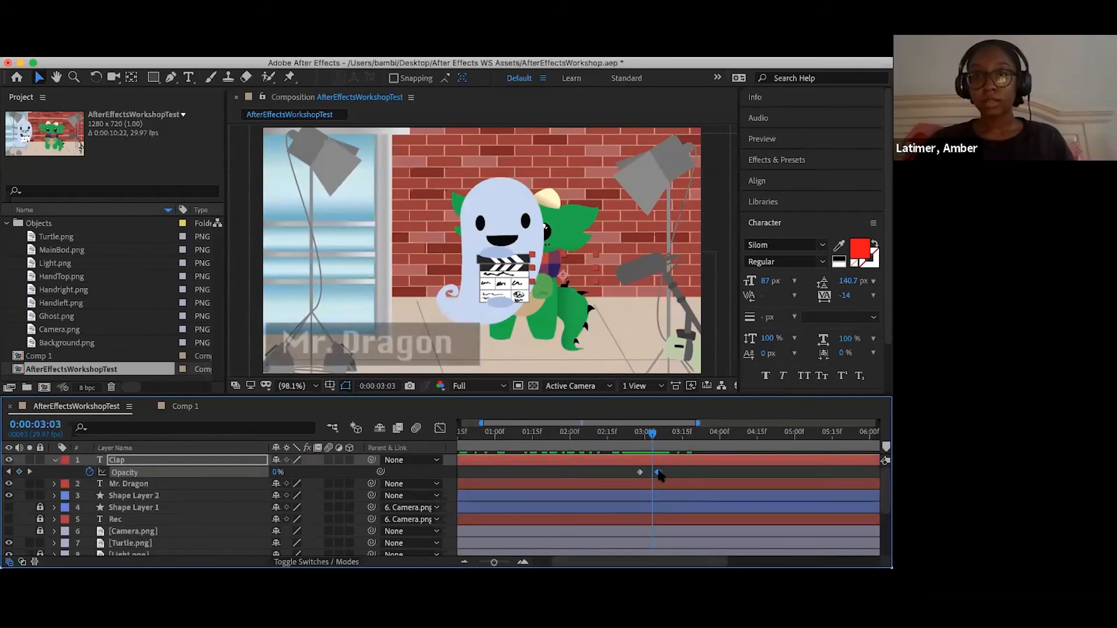
pyautogui.moveTo(651, 473); pyautogui.dragTo(618, 444)
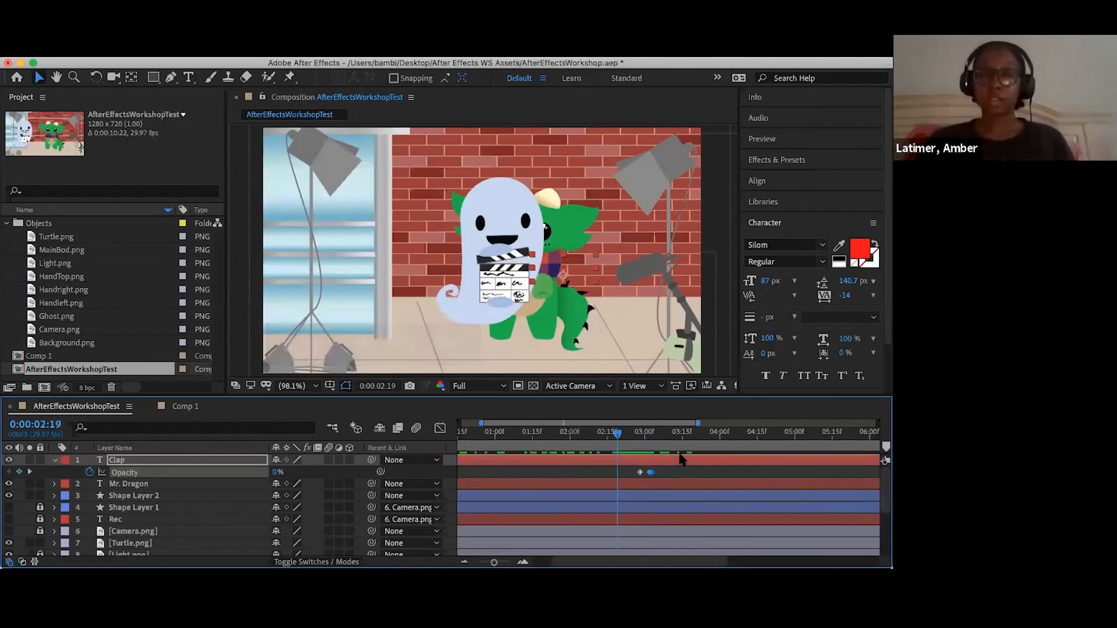
# - Preview the Clap text's appearance and add a 100% opacity keyframe for it at 0:00:03:17
pyautogui.press('space')
pyautogui.click(680, 431)
pyautogui.moveTo(679, 432); pyautogui.dragTo(644, 441)
pyautogui.click(687, 449)
pyautogui.press('-')
pyautogui.press('-')
pyautogui.moveTo(614, 438); pyautogui.dragTo(601, 441)
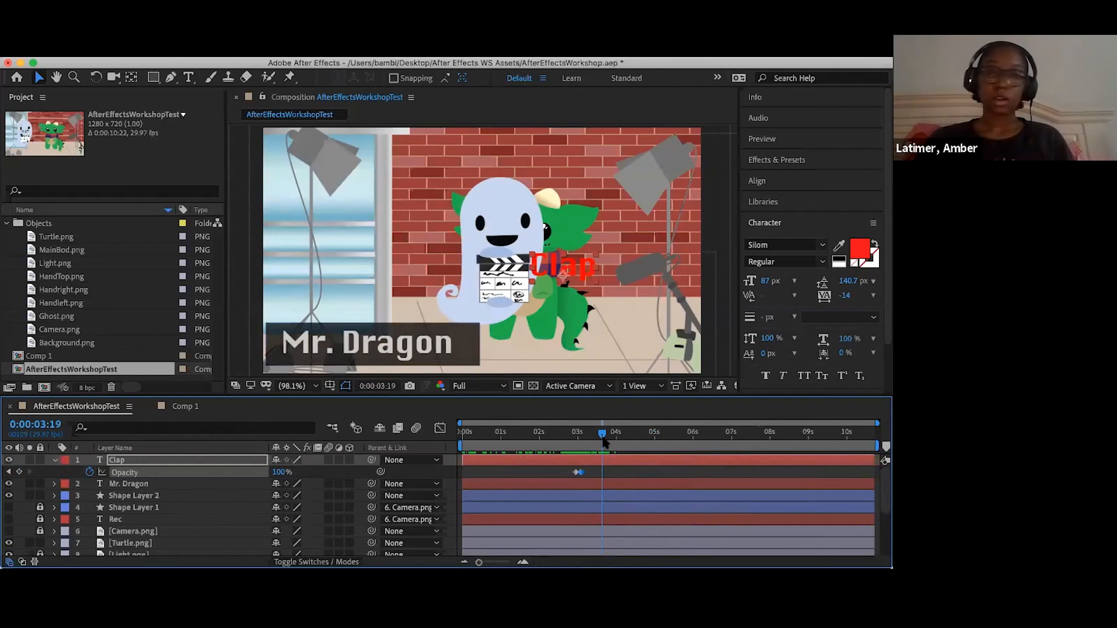
pyautogui.moveTo(605, 437); pyautogui.dragTo(599, 437)
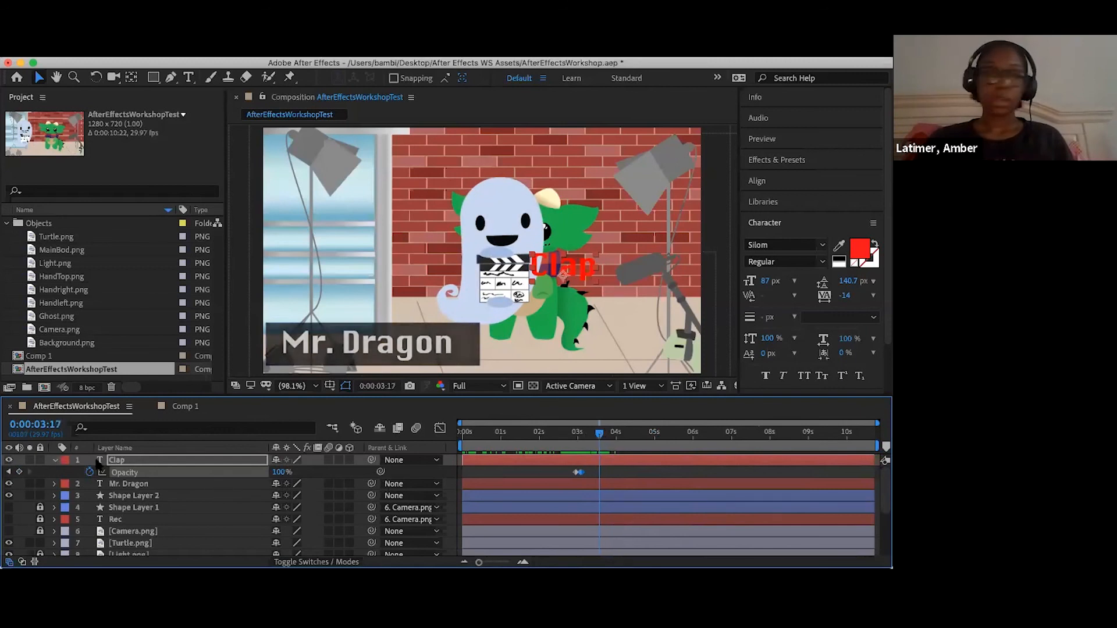
pyautogui.click(19, 472)
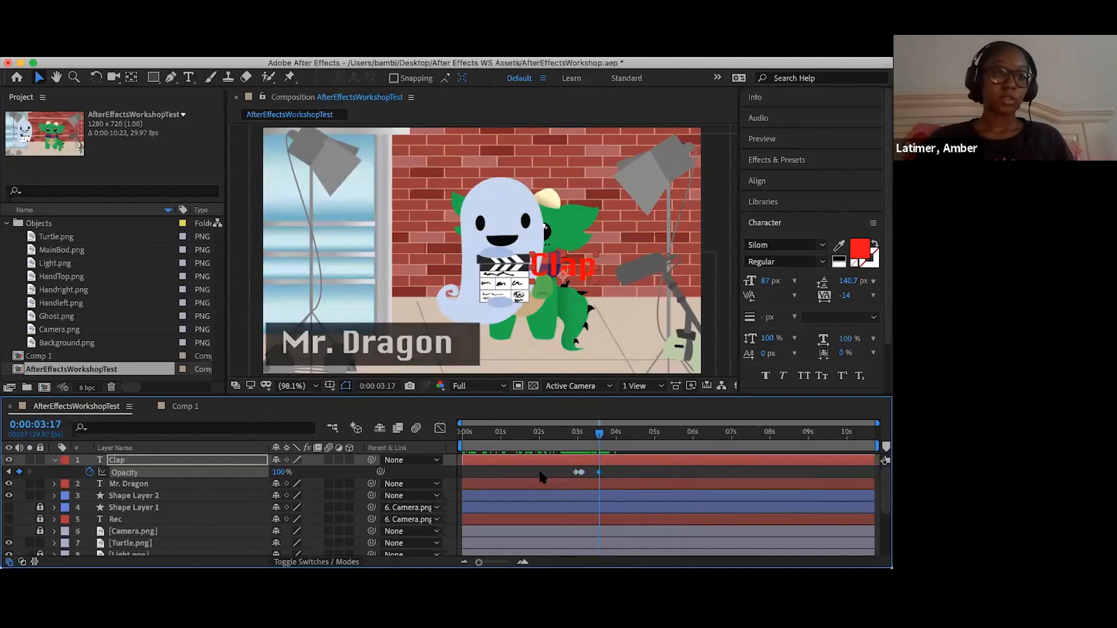
# - Keyframe the Clap layer's opacity at 0% at 0:00:03:18 so the text disappears abruptly
pyautogui.moveTo(603, 437); pyautogui.dragTo(604, 438)
pyautogui.moveTo(281, 472); pyautogui.dragTo(108, 457)
pyautogui.moveTo(583, 428); pyautogui.dragTo(612, 455)
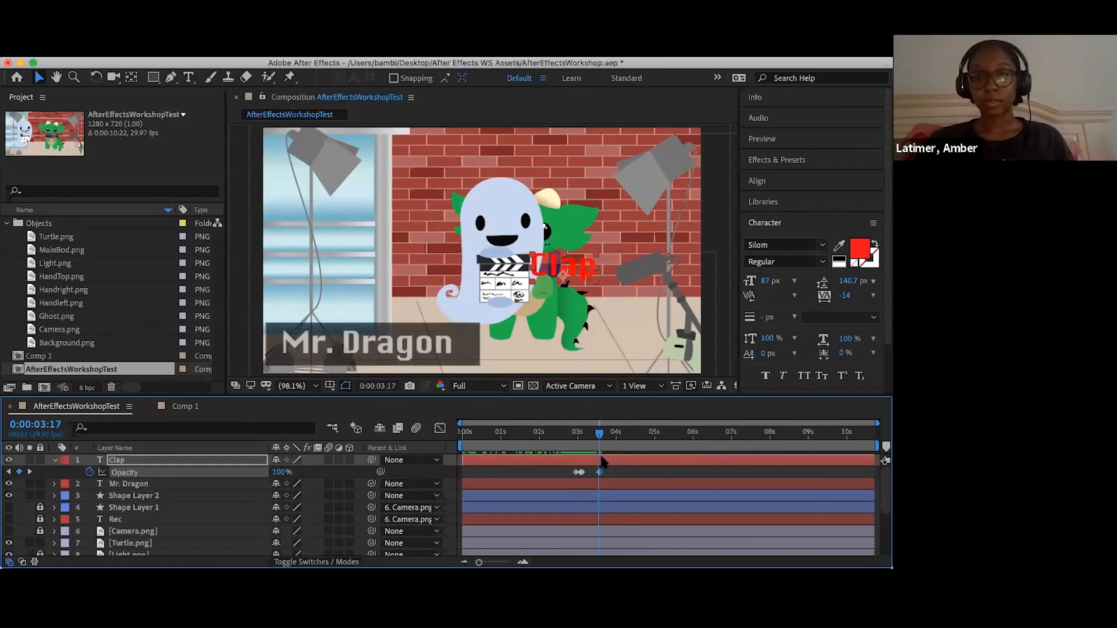
pyautogui.press('pagedown')
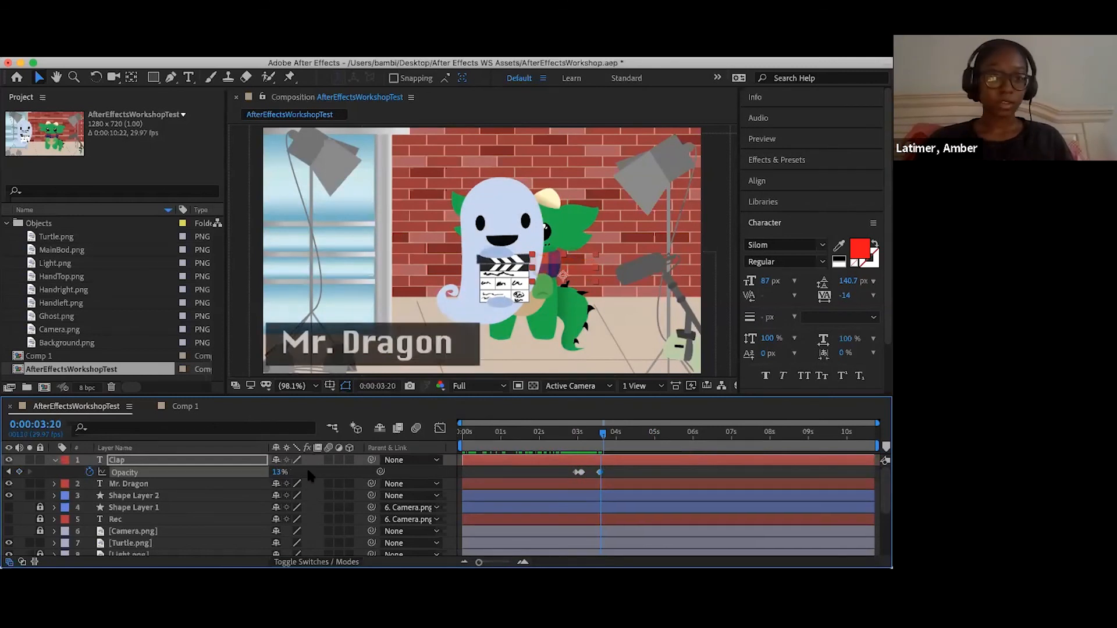
pyautogui.moveTo(285, 472); pyautogui.dragTo(265, 473)
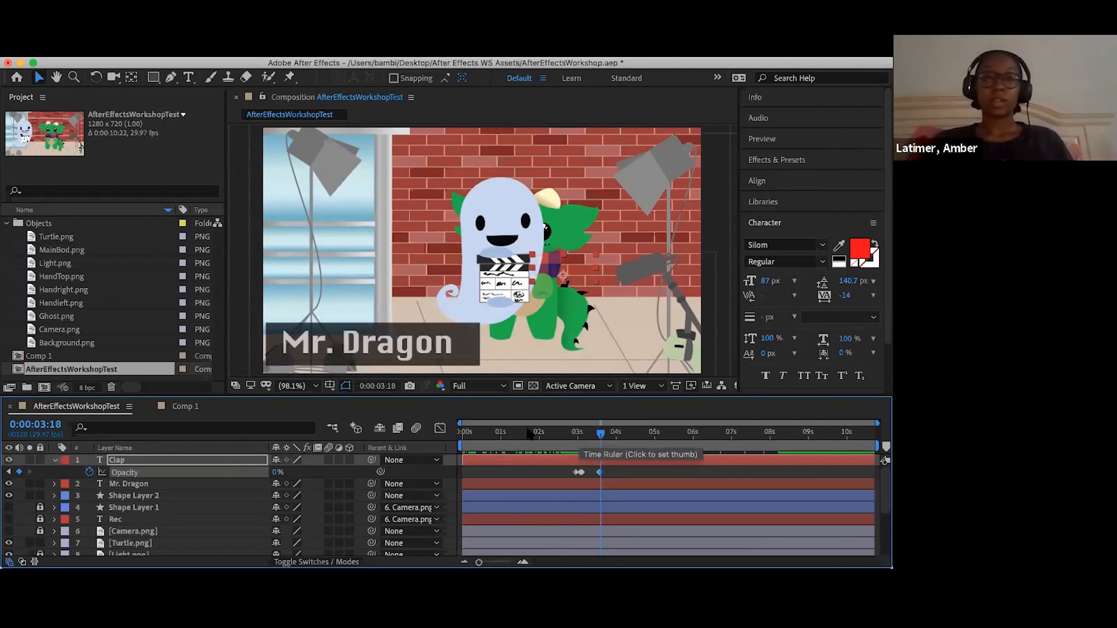
# - Play back the composition to check when the Clap text appears and disappears
pyautogui.press('space')
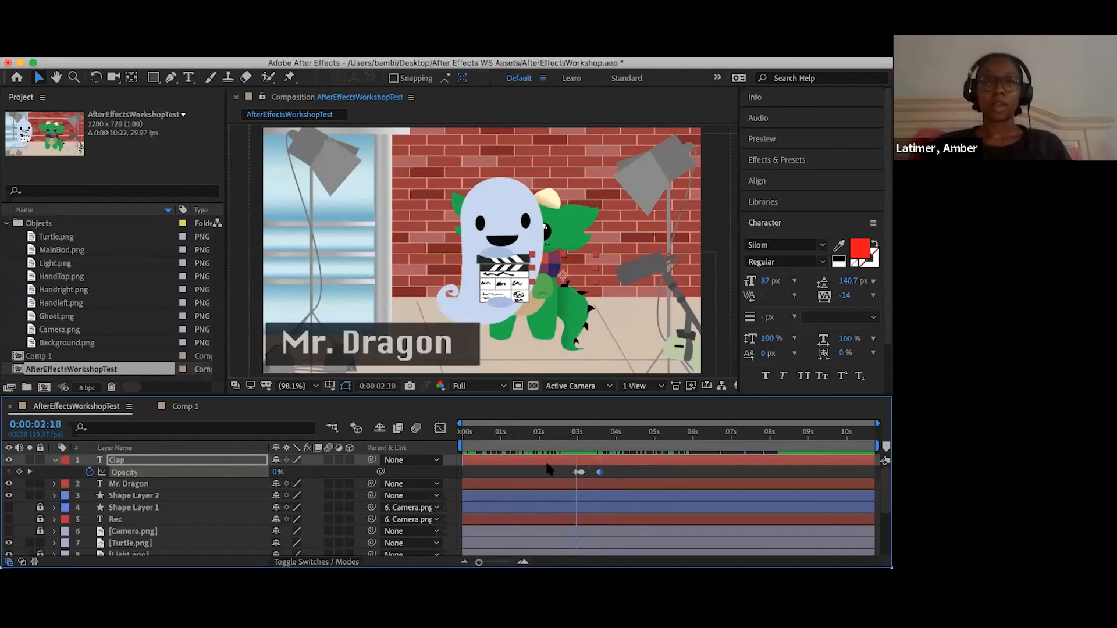
pyautogui.press('space')
pyautogui.press('space')
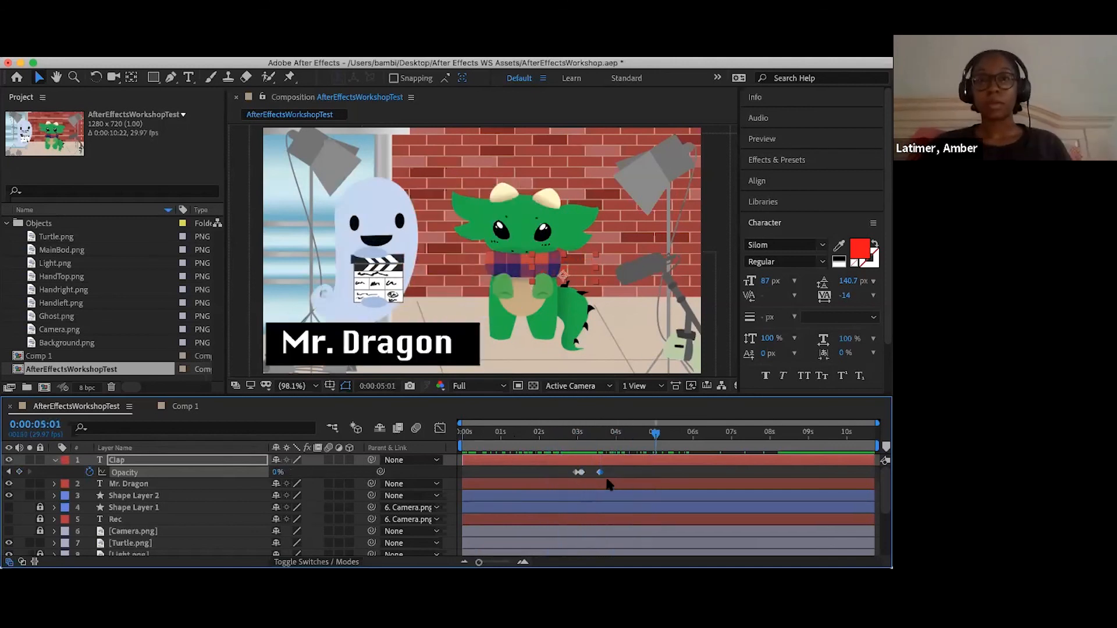
pyautogui.press('space')
pyautogui.press('pageup')
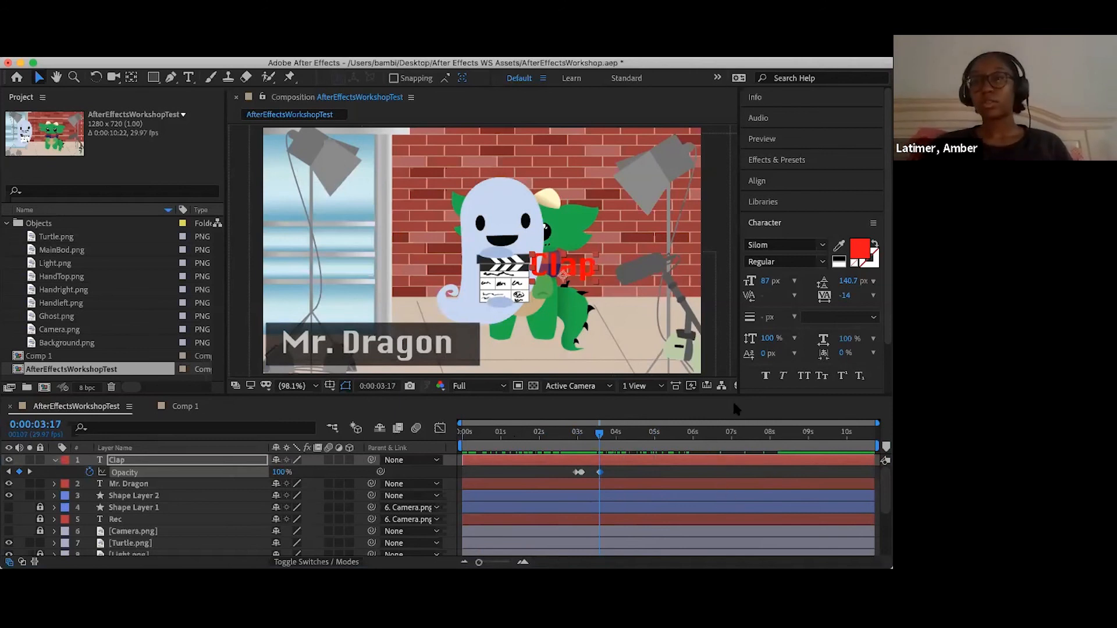
pyautogui.click(416, 94)
pyautogui.click(286, 52)
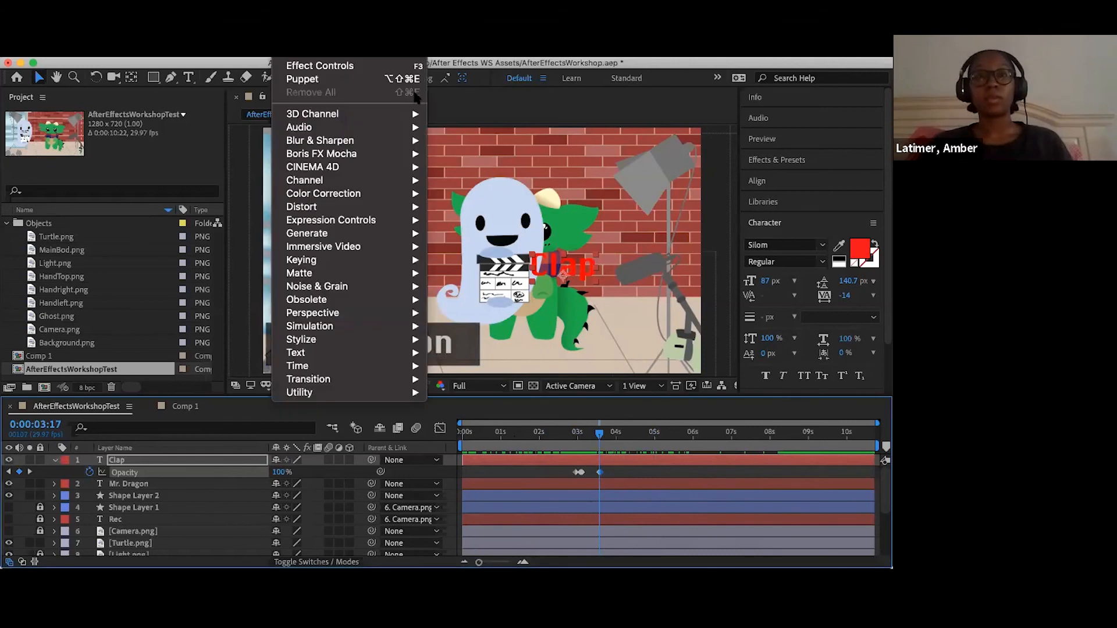
pyautogui.press('Escape')
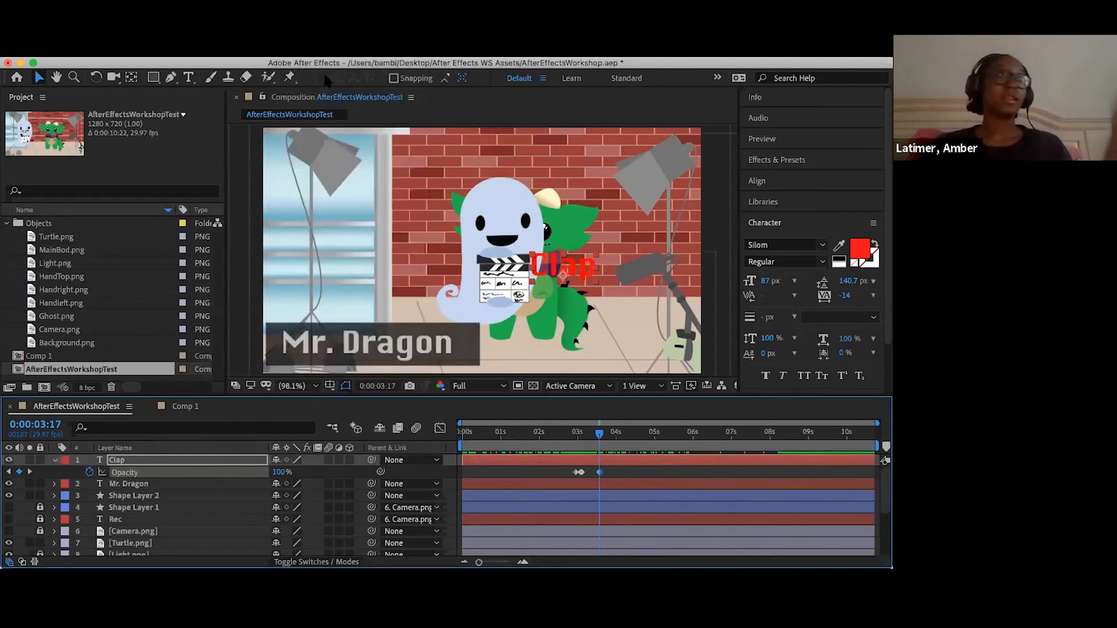
pyautogui.click(325, 75)
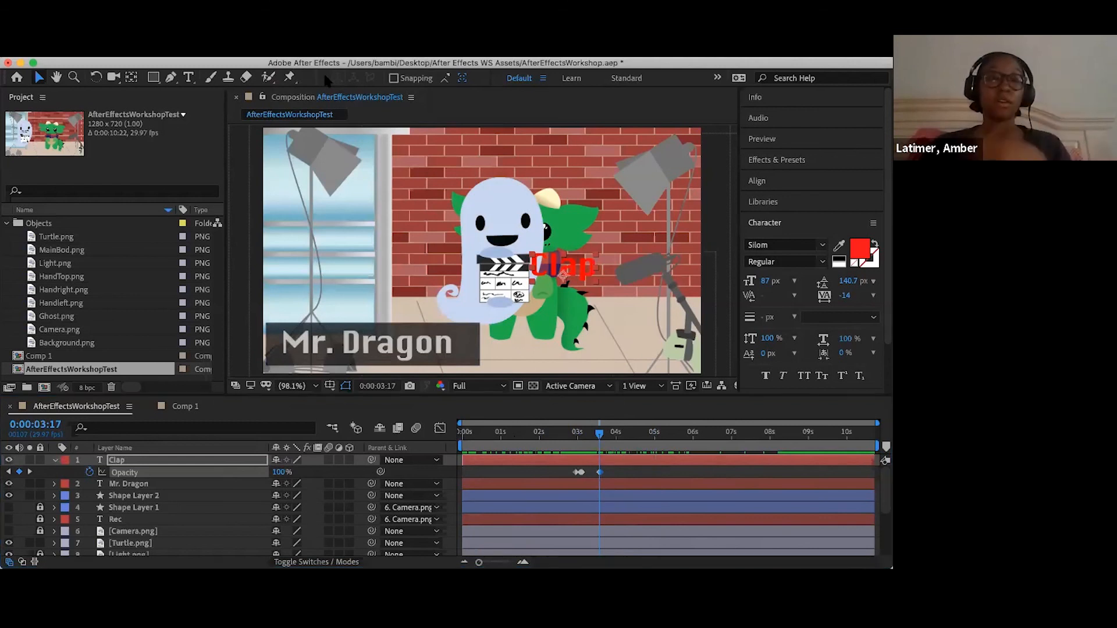